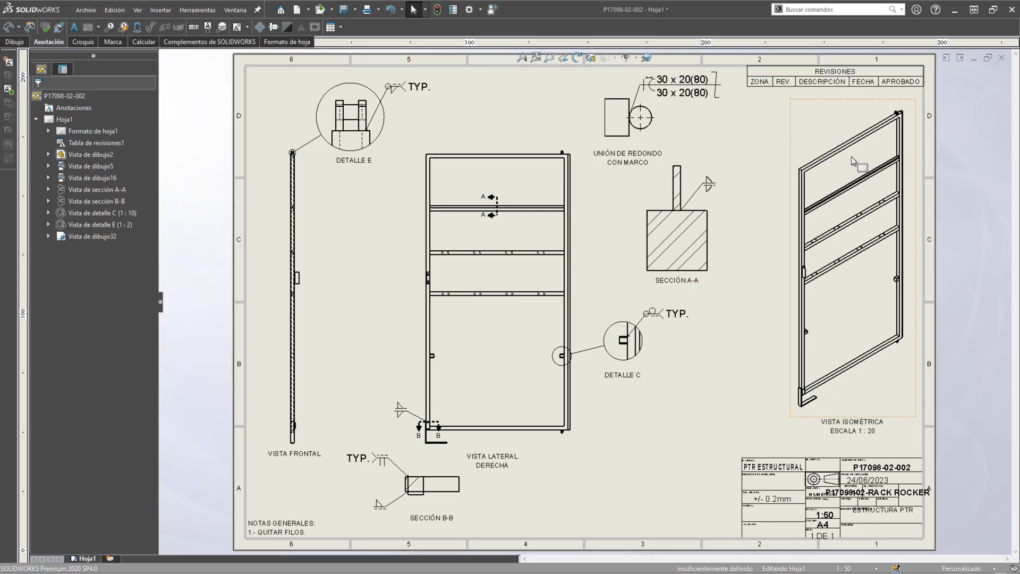
# - Open the part model from the isometric drawing view and examine the pin joining the two lugs at the frame's upper corner
pyautogui.click(839, 104)
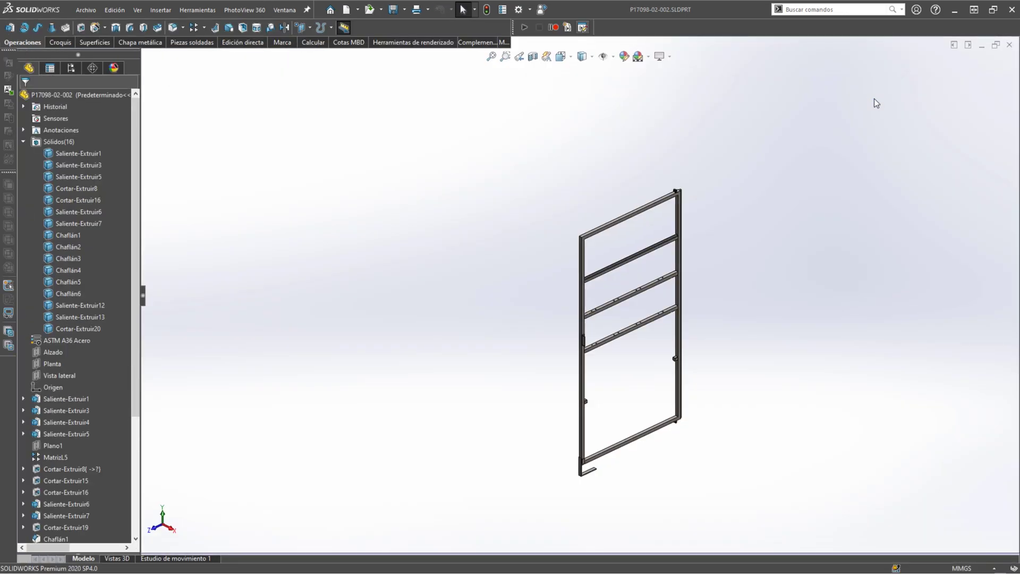
pyautogui.scroll(-5, 748, 120)
pyautogui.scroll(-10, 543, 318)
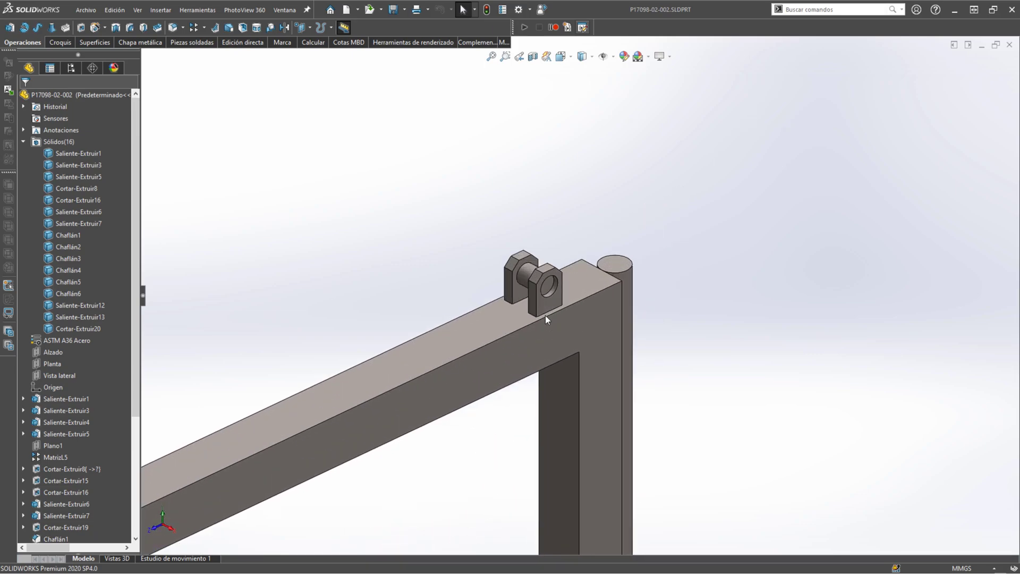
pyautogui.click(503, 232)
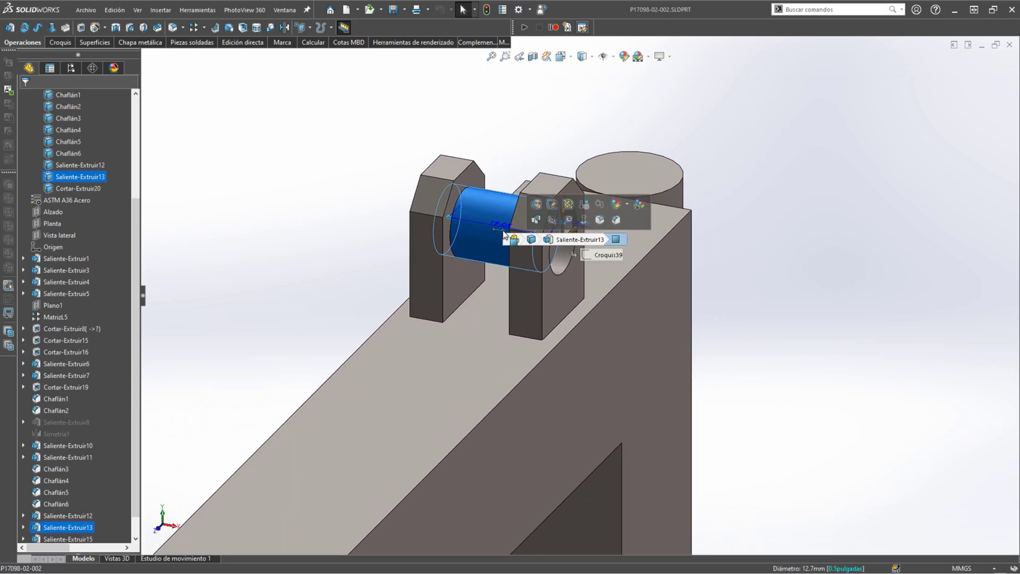
pyautogui.scroll(-3, 503, 237)
pyautogui.moveTo(609, 260); pyautogui.dragTo(579, 324, button='middle')
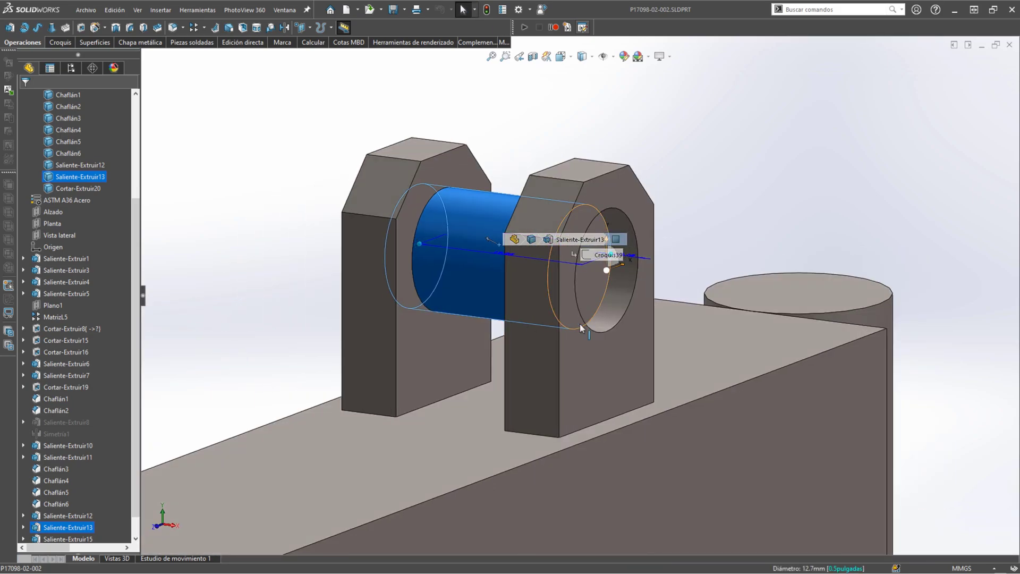
pyautogui.scroll(4, 566, 334)
pyautogui.click(405, 266)
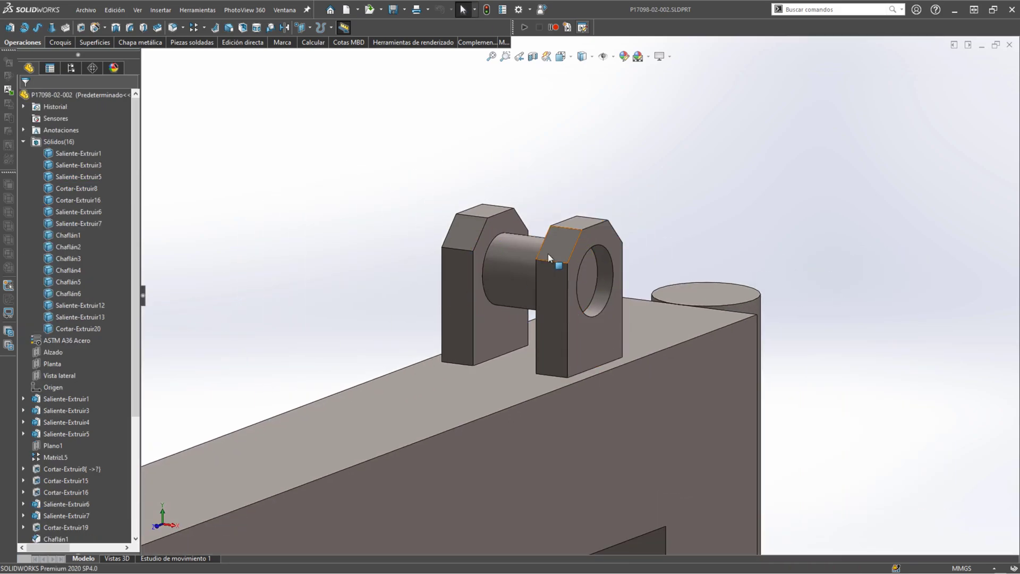
# - Examine the two chamfered lugs and the recessed pin holes from both sides of the frame
pyautogui.moveTo(578, 268); pyautogui.dragTo(527, 267, button='middle')
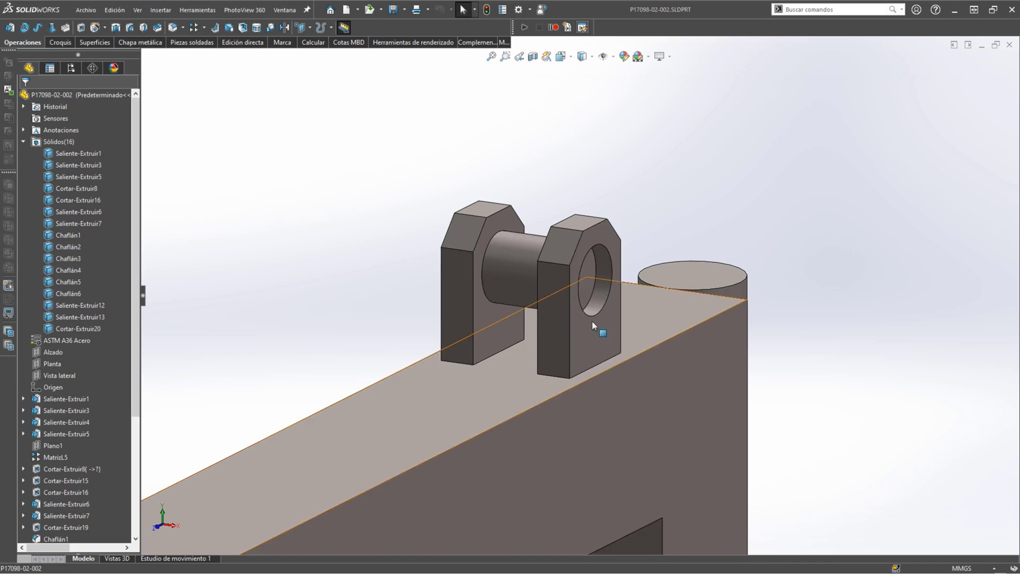
pyautogui.moveTo(569, 242); pyautogui.dragTo(574, 284, button='middle')
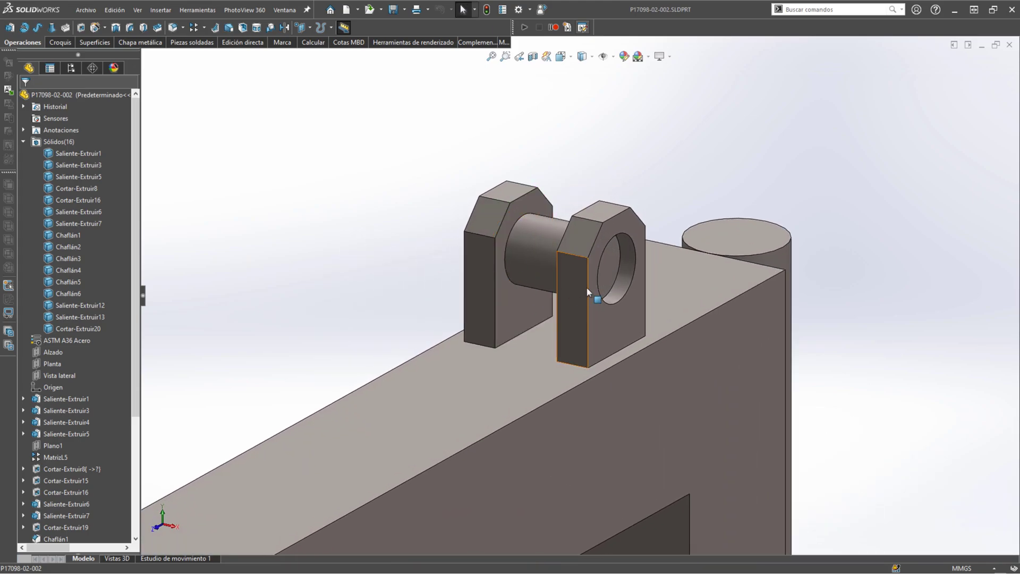
pyautogui.scroll(-5, 589, 270)
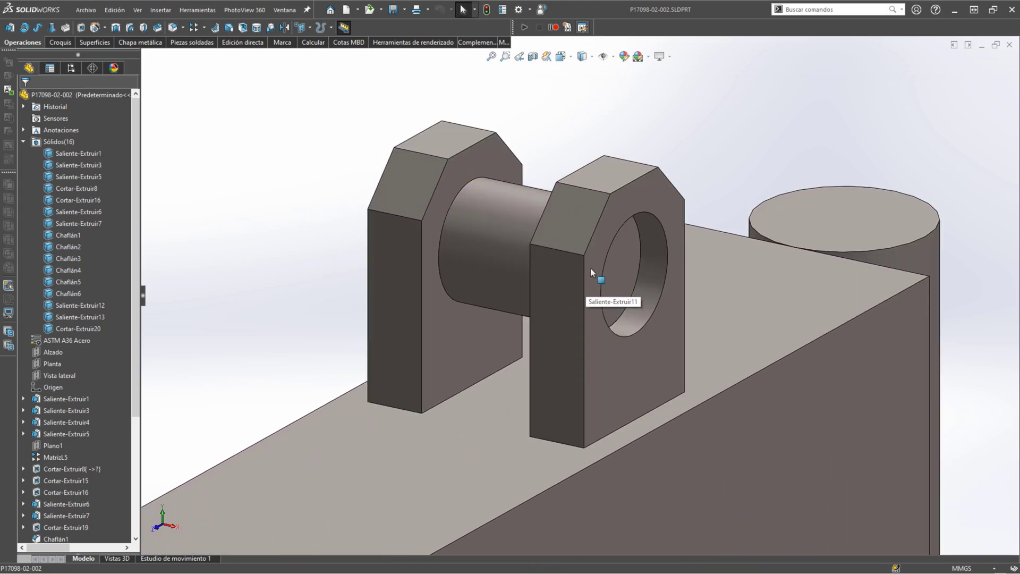
pyautogui.moveTo(610, 277); pyautogui.dragTo(630, 275, button='middle')
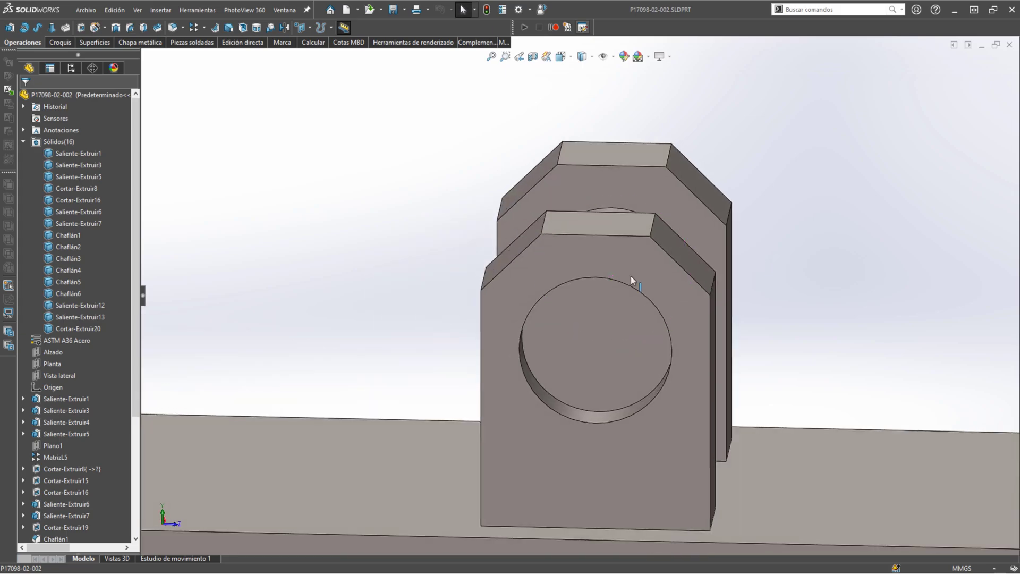
pyautogui.moveTo(539, 311); pyautogui.dragTo(590, 326, button='middle')
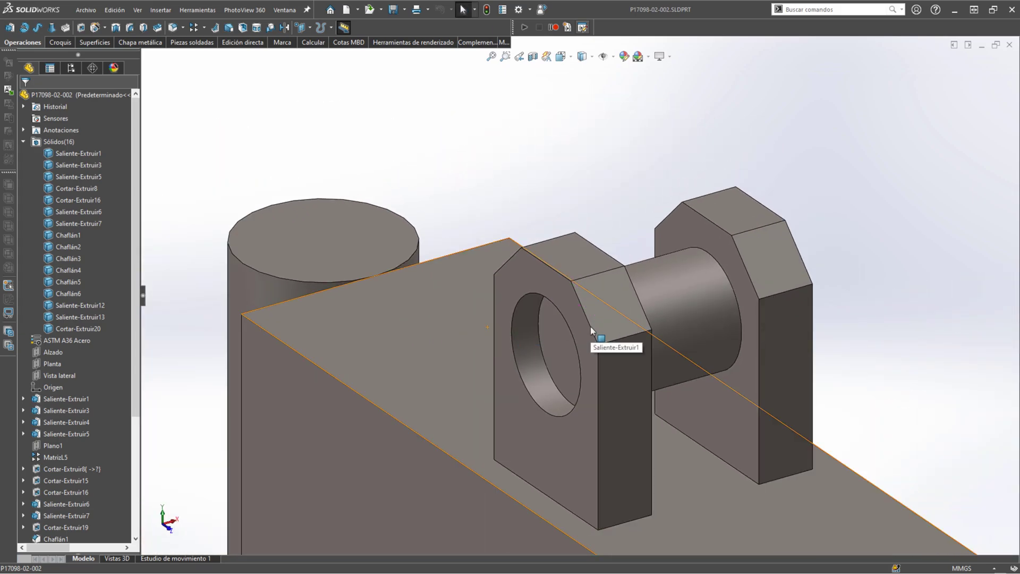
pyautogui.moveTo(615, 364)
pyautogui.mouseDown(button='middle')
pyautogui.moveTo(566, 327)
pyautogui.moveTo(621, 334)
pyautogui.moveTo(667, 324)
pyautogui.moveTo(605, 347)
pyautogui.mouseUp(button='middle')
# - Measure the distance between the outer faces of the two lugs and clear the measurement selection
pyautogui.click(667, 325)
pyautogui.scroll(2, 668, 328)
pyautogui.click(570, 402)
pyautogui.moveTo(569, 402); pyautogui.dragTo(485, 393, button='middle')
pyautogui.press('m')
pyautogui.click(743, 445)
pyautogui.moveTo(720, 431); pyautogui.dragTo(663, 289, button='middle')
pyautogui.scroll(-3, 663, 290)
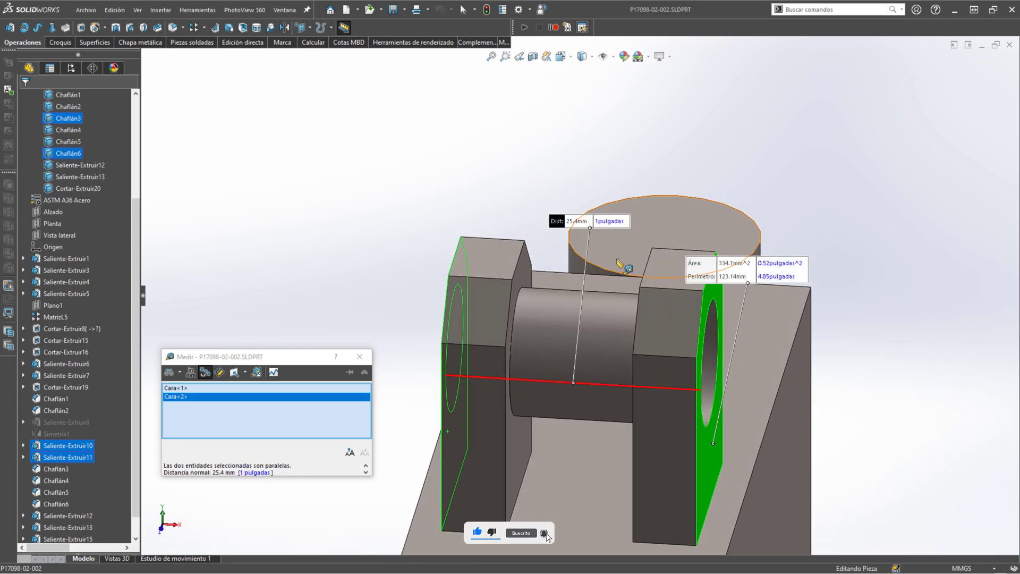
pyautogui.click(489, 210)
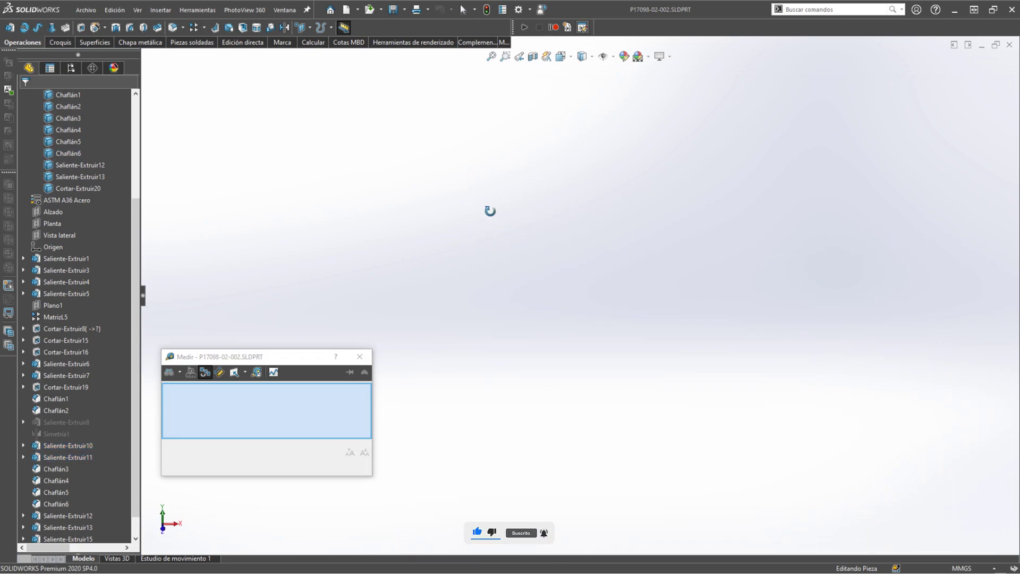
# - Measure the pin's length between its two end faces and close the Measure tool
pyautogui.scroll(-3, 521, 124)
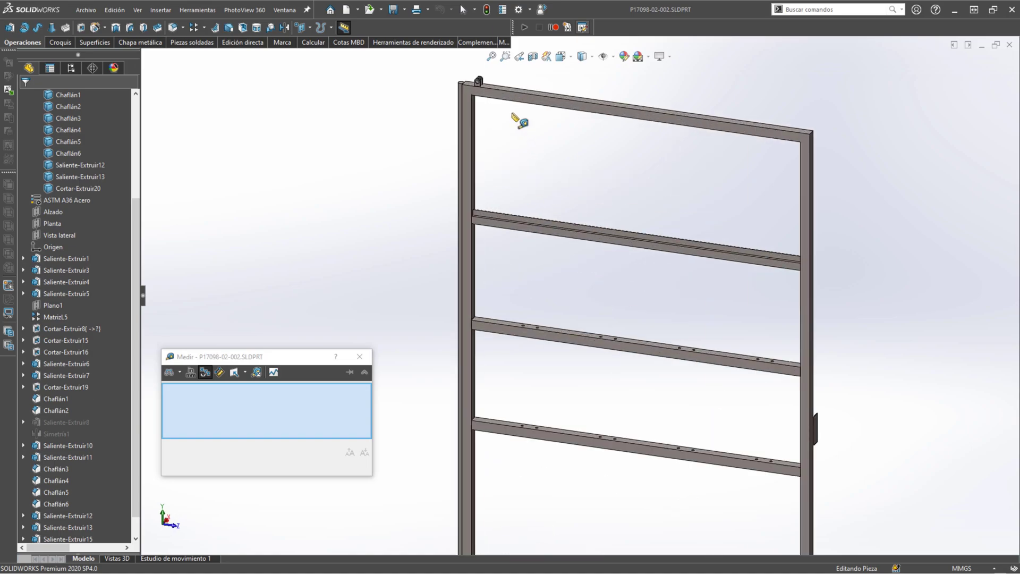
pyautogui.scroll(-5, 521, 122)
pyautogui.click(408, 170)
pyautogui.moveTo(407, 170); pyautogui.dragTo(340, 160, button='middle')
pyautogui.scroll(-5, 340, 160)
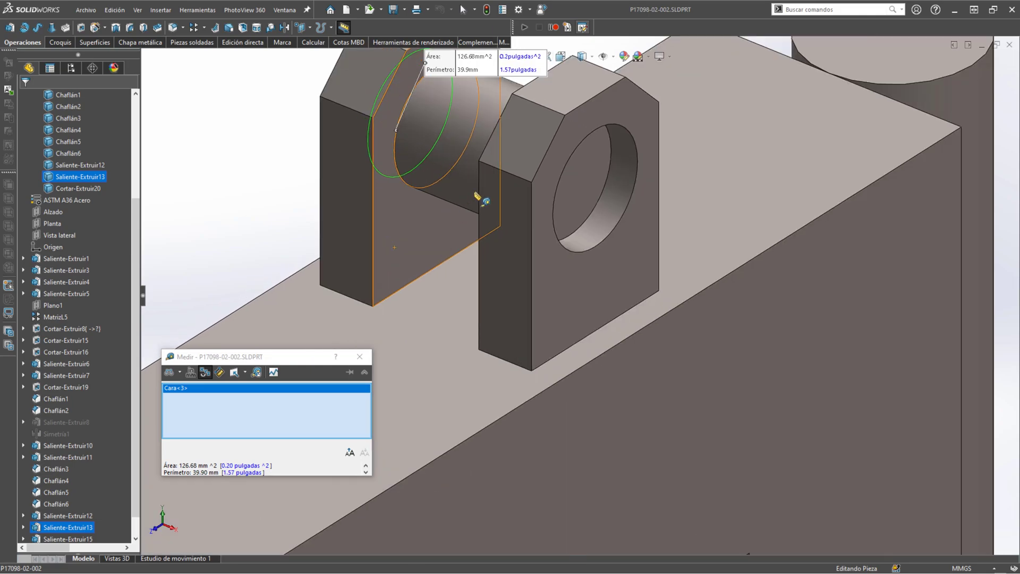
pyautogui.click(579, 180)
pyautogui.scroll(3, 579, 181)
pyautogui.moveTo(579, 180); pyautogui.dragTo(631, 197, button='middle')
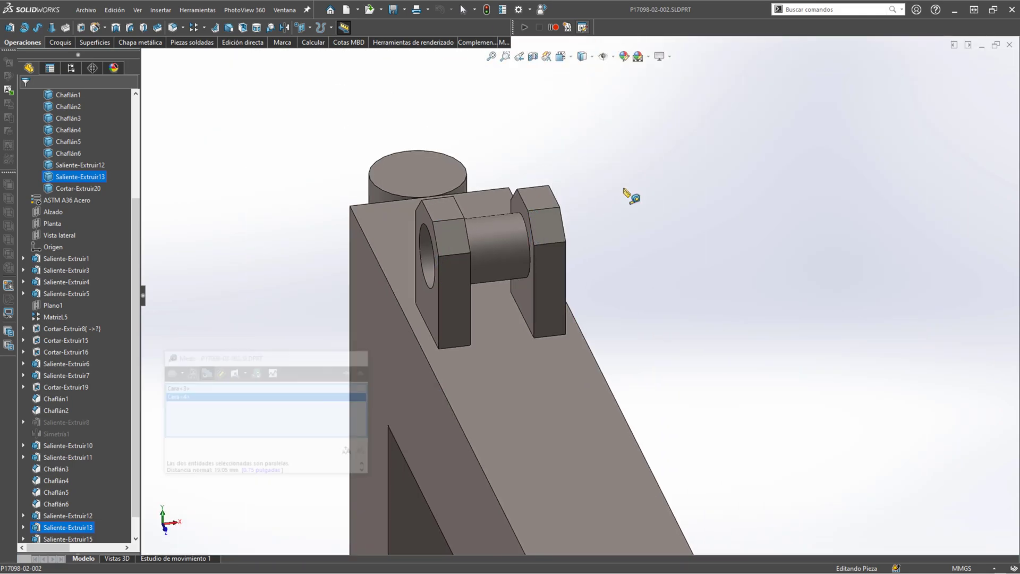
pyautogui.press('Escape')
# - Examine how the pin sits inside the lug holes and how the lugs meet the frame tube
pyautogui.moveTo(489, 348); pyautogui.dragTo(485, 337, button='middle')
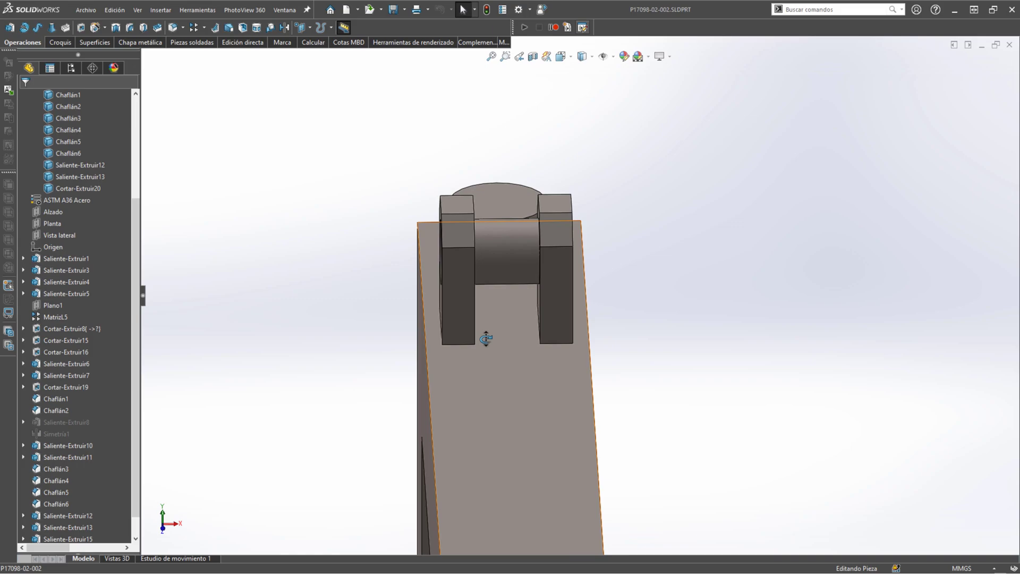
pyautogui.moveTo(501, 262); pyautogui.dragTo(536, 253, button='middle')
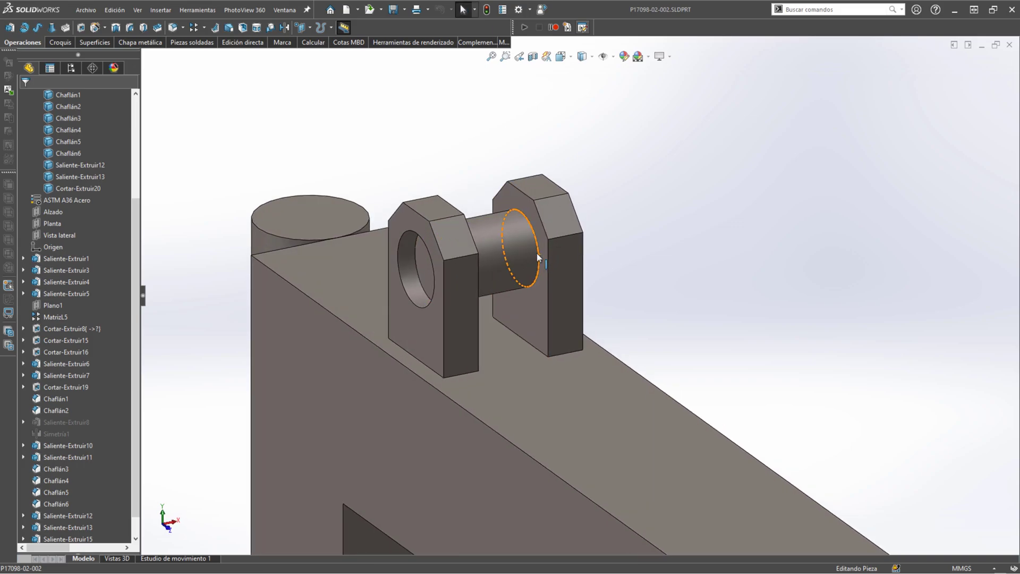
pyautogui.scroll(-3, 537, 253)
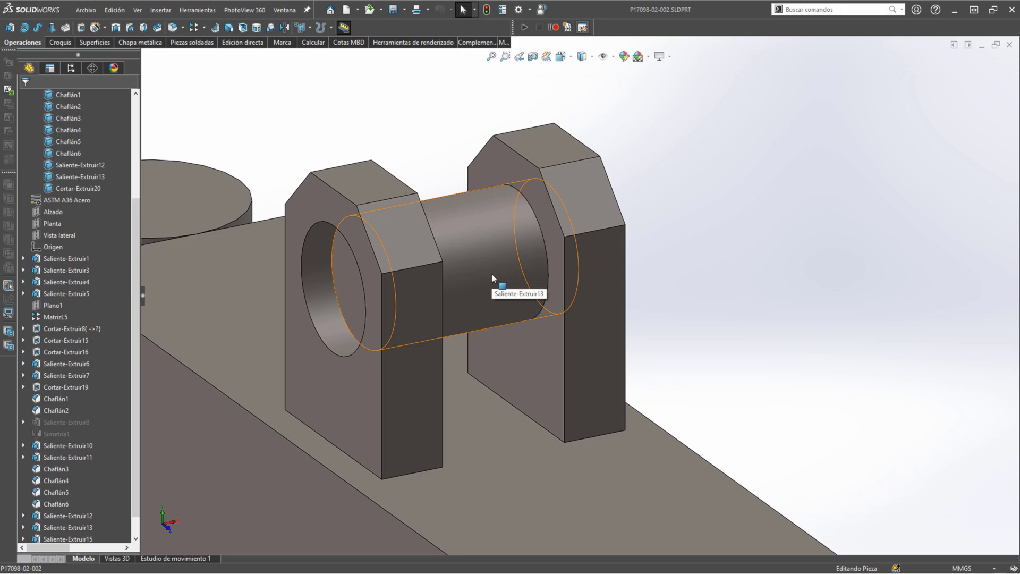
pyautogui.scroll(3, 492, 276)
pyautogui.moveTo(492, 276)
pyautogui.mouseDown(button='middle')
pyautogui.moveTo(466, 269)
pyautogui.moveTo(503, 281)
pyautogui.mouseUp(button='middle')
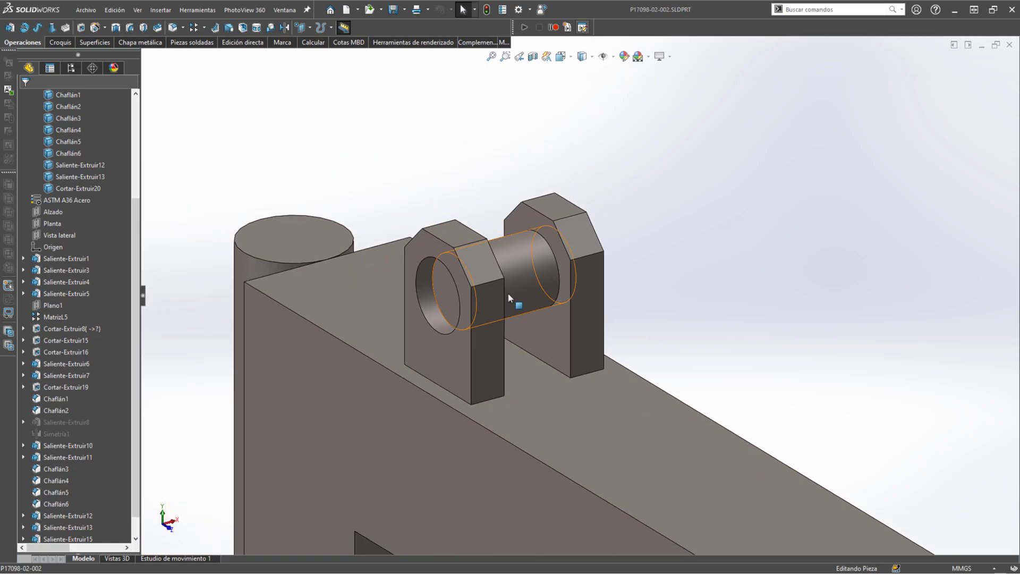
pyautogui.scroll(-3, 510, 292)
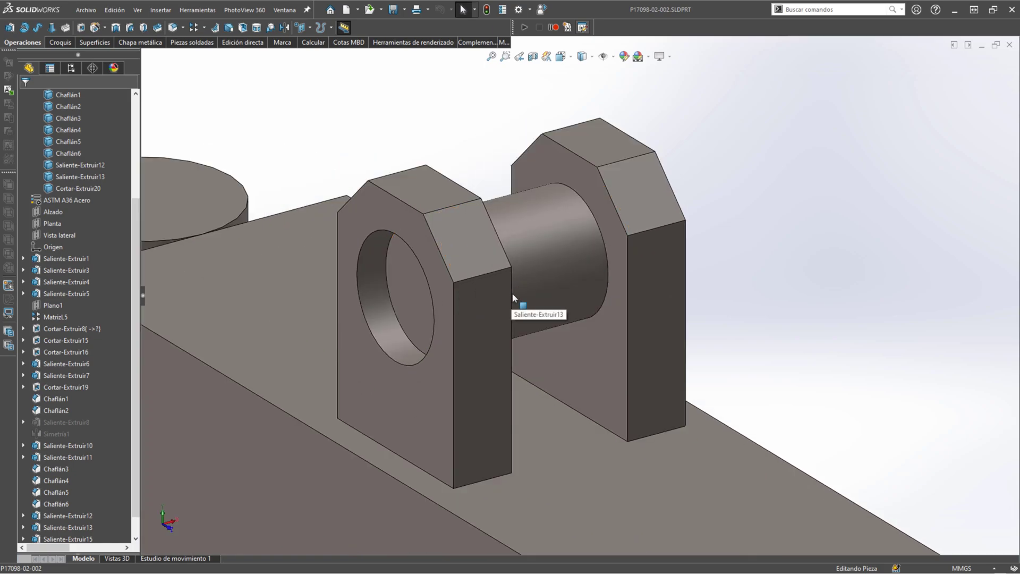
pyautogui.scroll(3, 526, 287)
pyautogui.scroll(-3, 538, 280)
pyautogui.moveTo(544, 281); pyautogui.dragTo(524, 278, button='middle')
pyautogui.scroll(3, 521, 260)
pyautogui.scroll(-5, 342, 285)
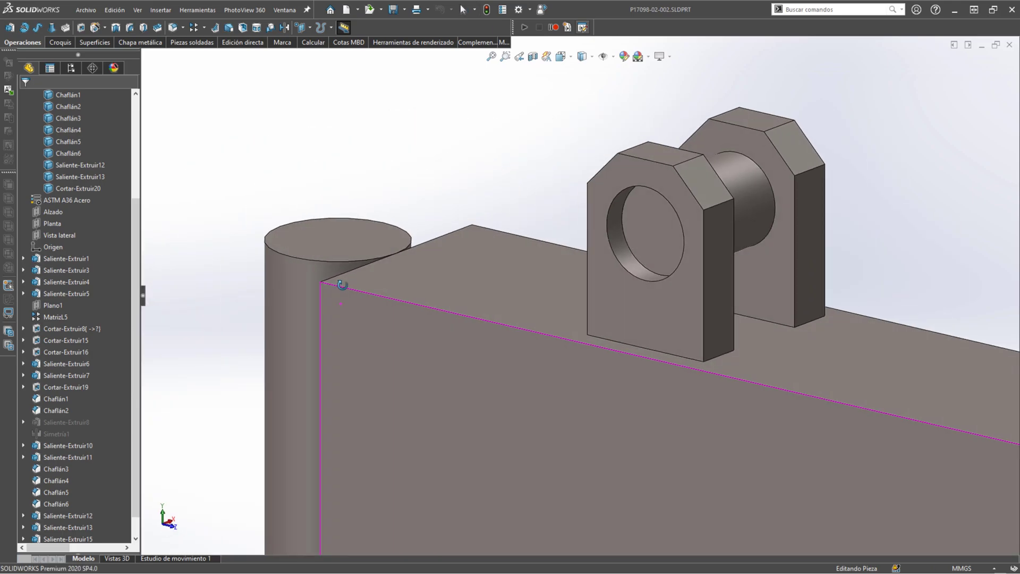
pyautogui.moveTo(342, 285); pyautogui.dragTo(367, 271, button='middle')
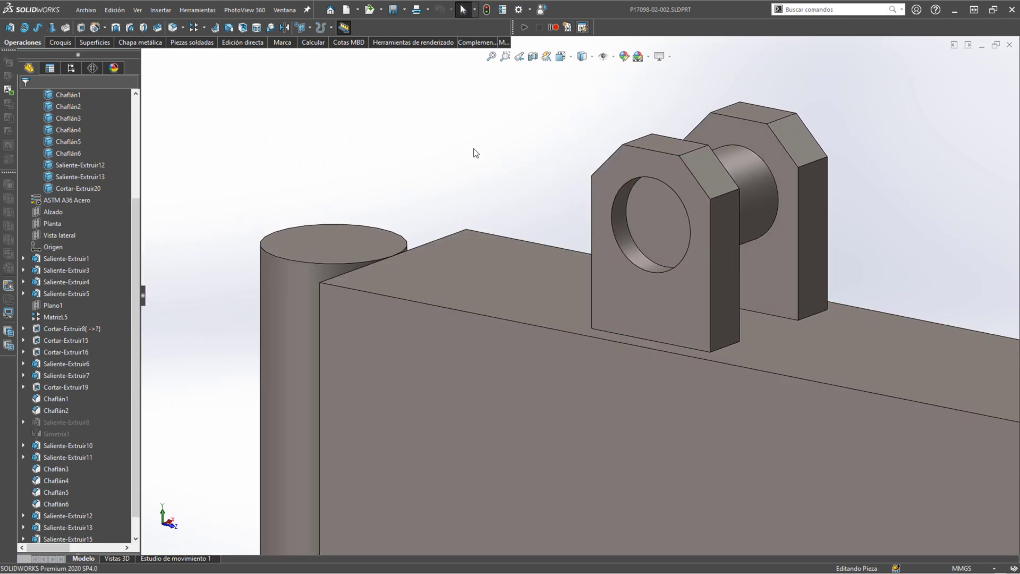
pyautogui.moveTo(652, 218); pyautogui.dragTo(629, 205, button='middle')
pyautogui.scroll(3, 658, 218)
pyautogui.scroll(-6, 668, 222)
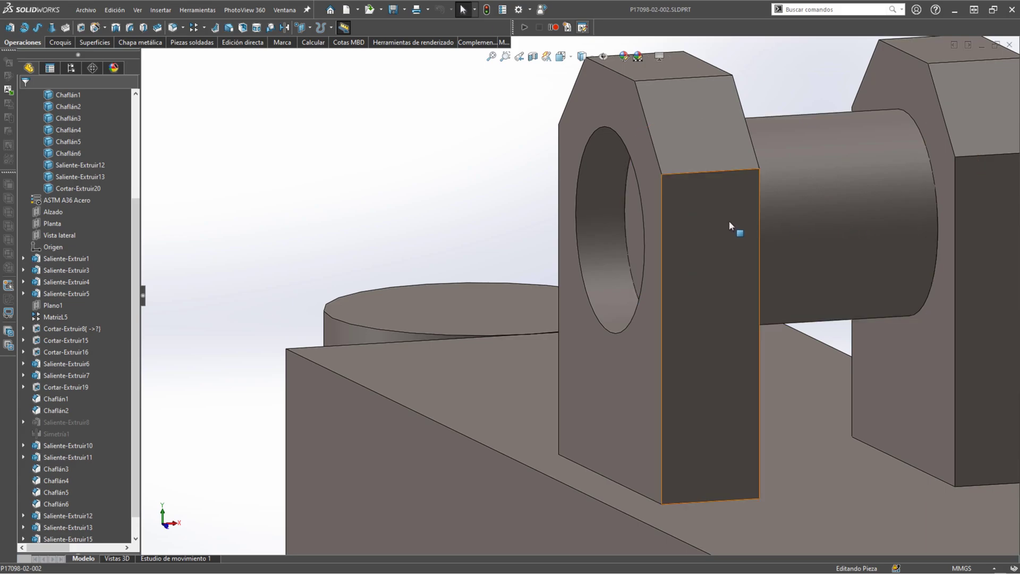
pyautogui.moveTo(729, 221); pyautogui.dragTo(789, 212, button='middle')
pyautogui.press('Escape')
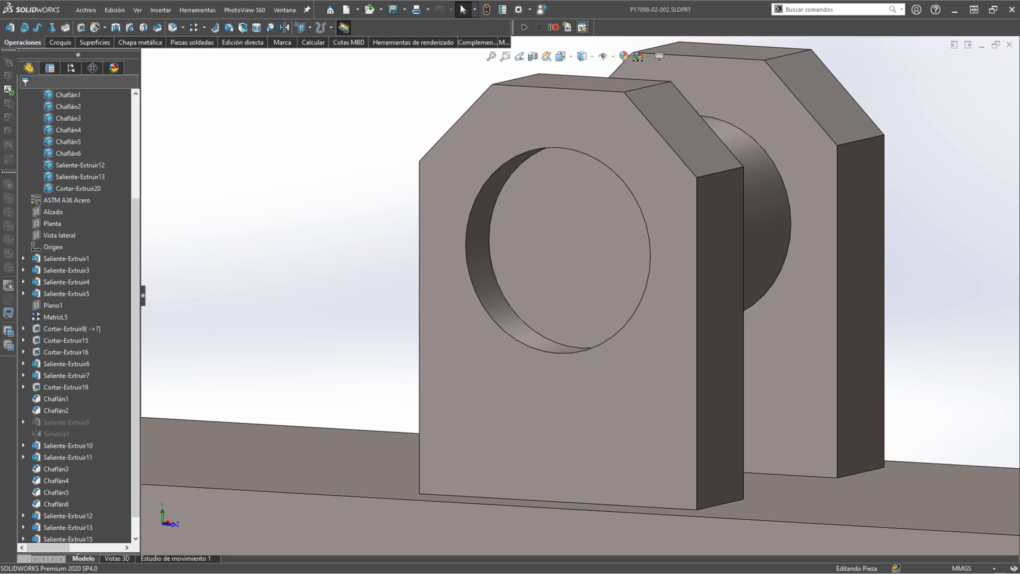
# - Switch to tema_3.3.pdf in Adobe Acrobat Reader, review weld symbols 8 to 12 on page 2, and return to the SolidWorks part
pyautogui.hotkey('alt', 'Tab')
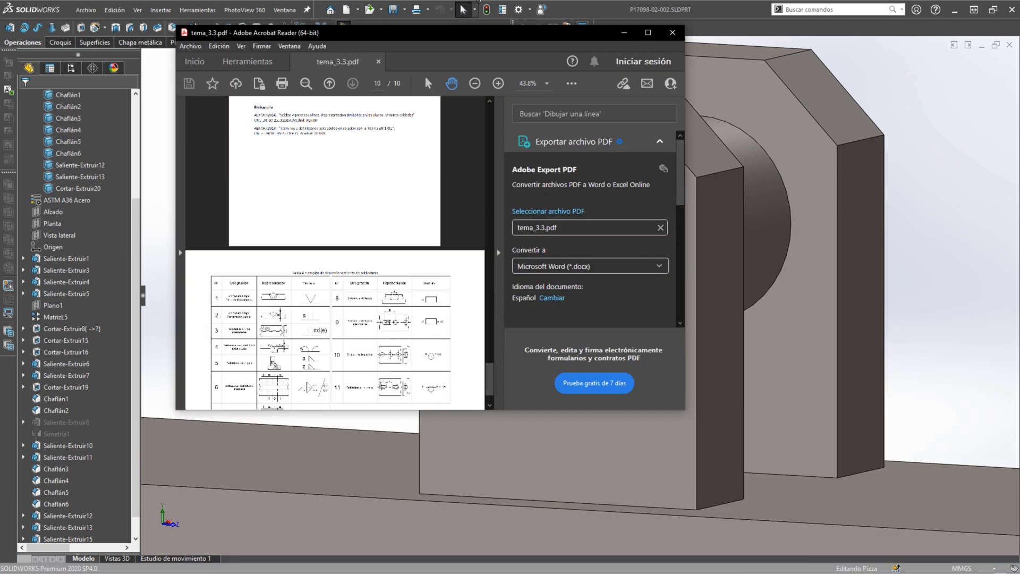
pyautogui.press('super+Up')
pyautogui.scroll(10, 377, 237)
pyautogui.scroll(3, 370, 244)
pyautogui.scroll(-3, 374, 250)
pyautogui.scroll(7, 378, 258)
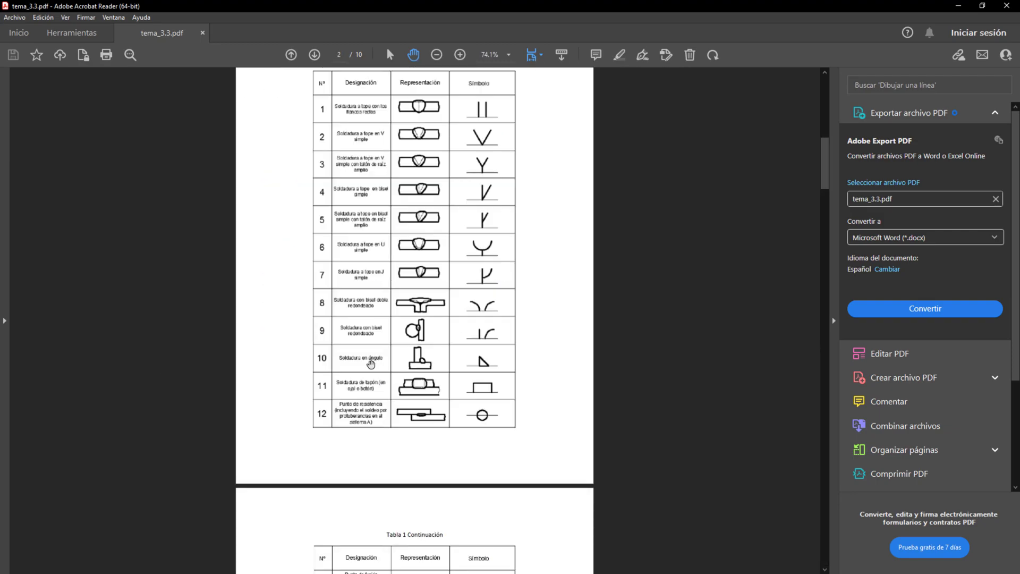
pyautogui.keyDown('ctrl'); pyautogui.scroll(4, 373, 360); pyautogui.keyUp('ctrl')
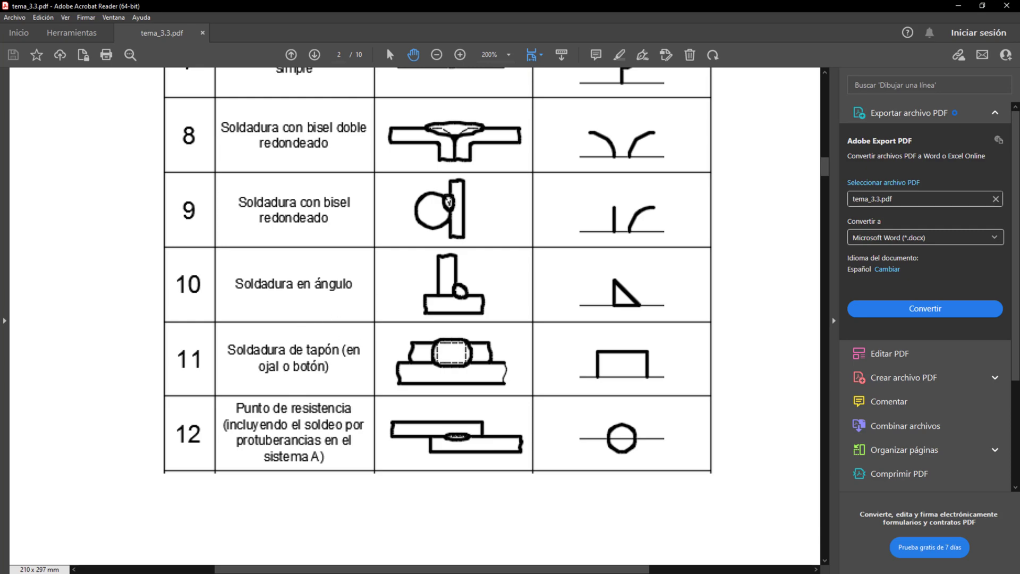
pyautogui.click(958, 6)
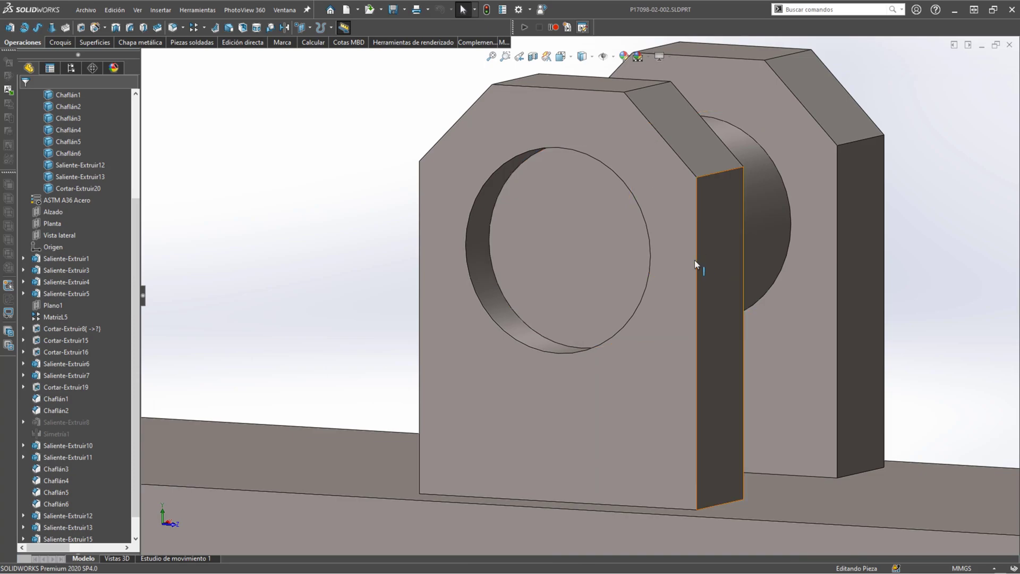
# - Examine the joint between the pin and the lug holes in the part to consider where the weld goes
pyautogui.moveTo(674, 276); pyautogui.dragTo(677, 233, button='middle')
pyautogui.scroll(-2, 587, 267)
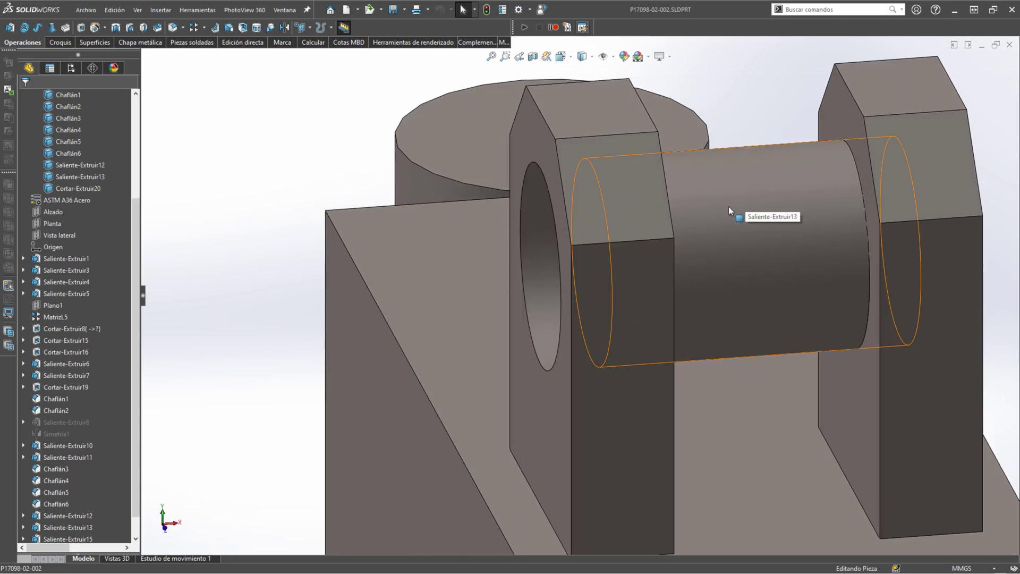
pyautogui.moveTo(732, 206); pyautogui.dragTo(760, 208, button='middle')
pyautogui.scroll(-2, 760, 208)
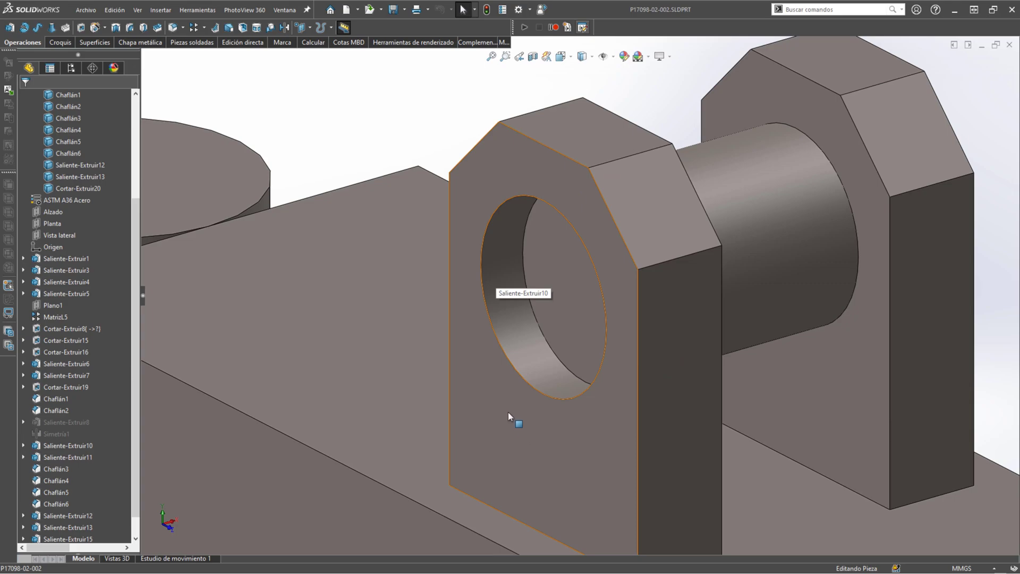
pyautogui.moveTo(762, 250); pyautogui.dragTo(722, 262, button='middle')
pyautogui.scroll(3, 721, 262)
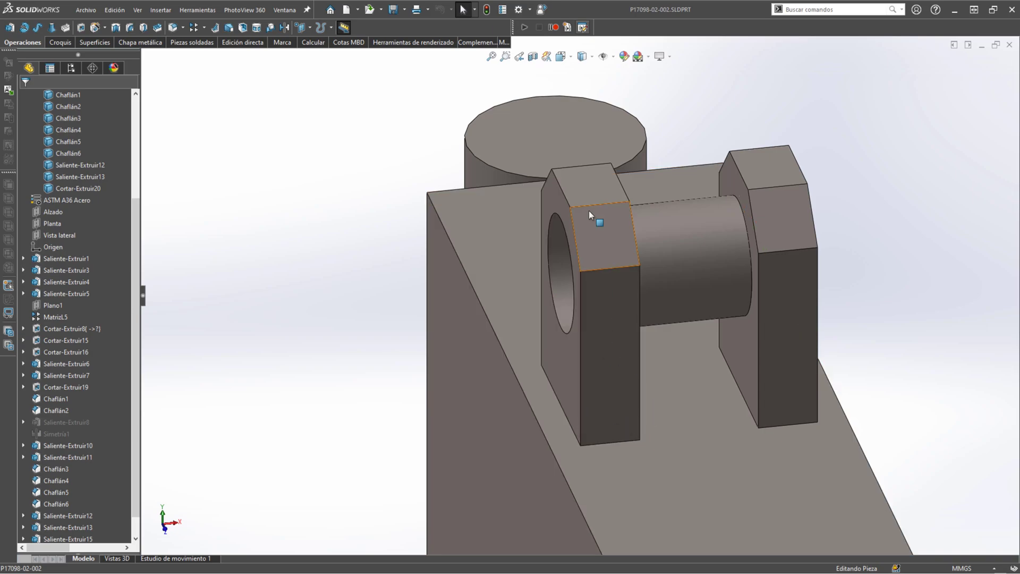
pyautogui.scroll(2, 589, 210)
pyautogui.hotkey('ctrl', 'Tab')
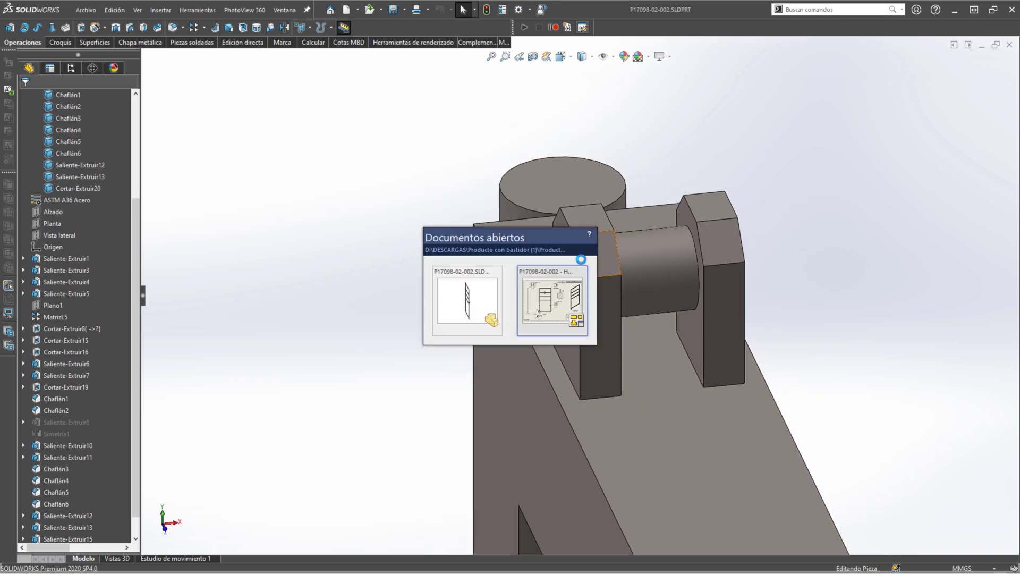
pyautogui.scroll(-6, 391, 106)
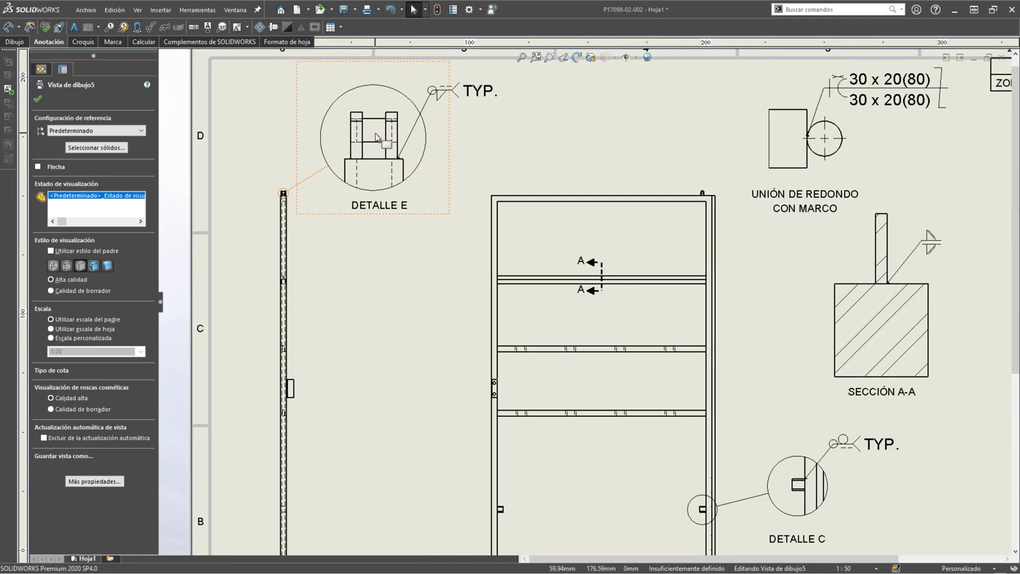
pyautogui.scroll(-3, 458, 125)
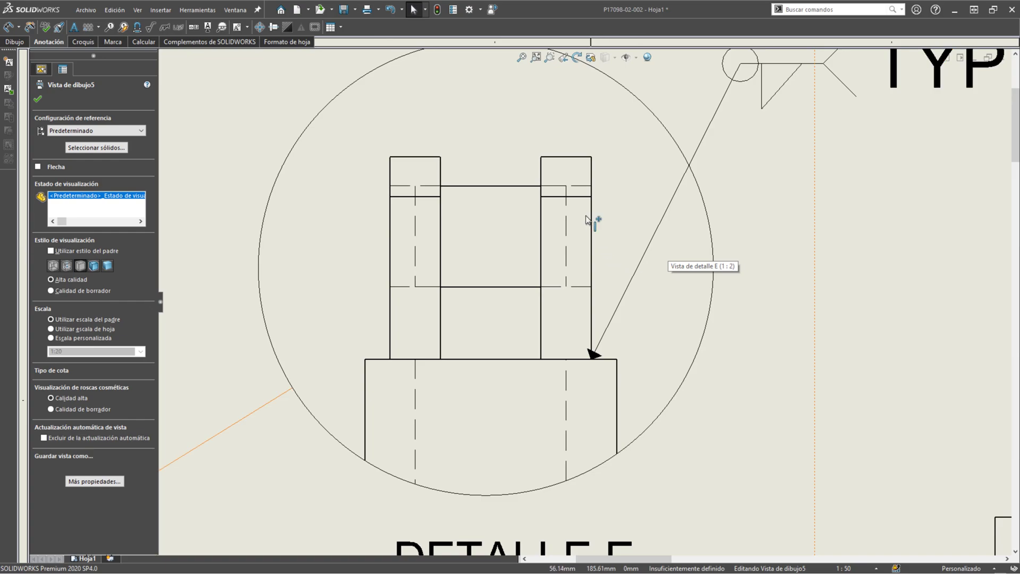
pyautogui.scroll(10, 609, 356)
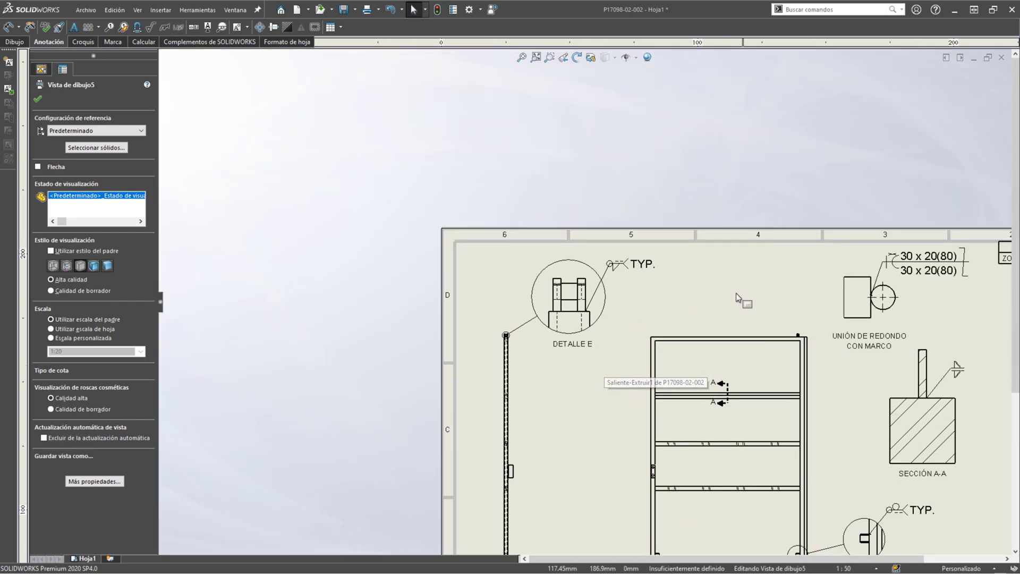
# - Create a vertical section view F-F through the centre of the pin hole in the side view's upper lug, placed beside that view
pyautogui.scroll(-8, 762, 311)
pyautogui.scroll(-4, 744, 352)
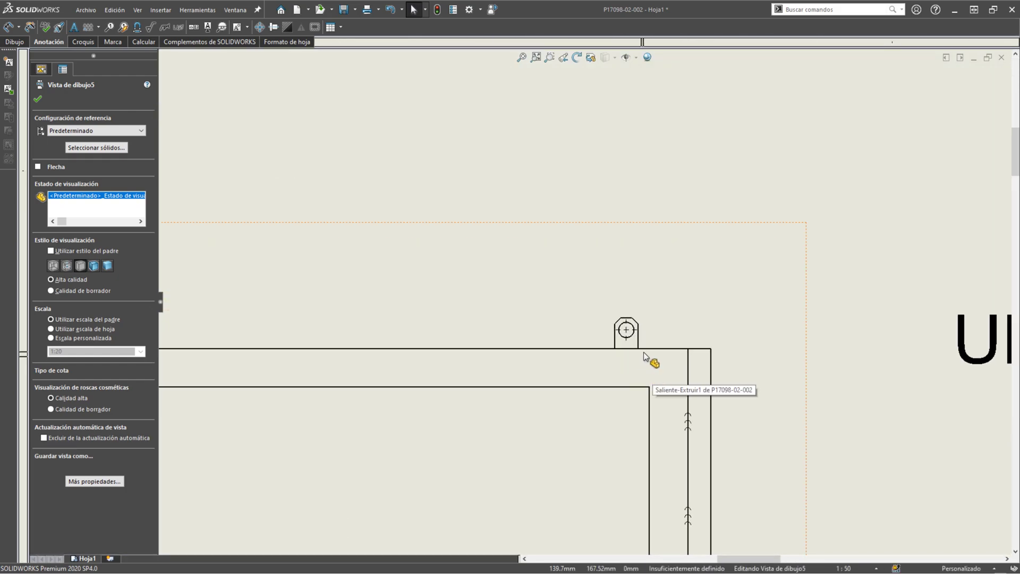
pyautogui.scroll(-2, 643, 352)
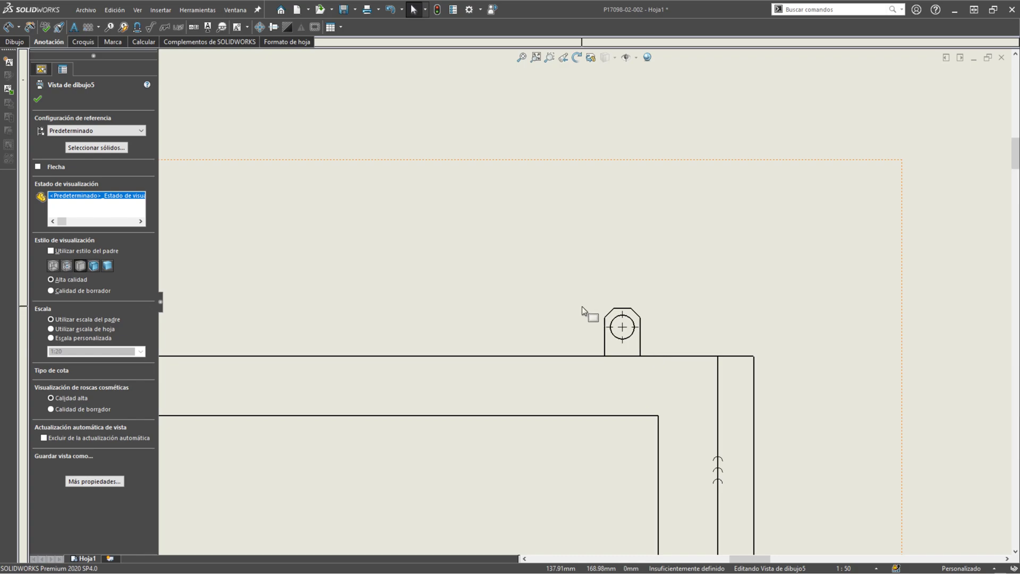
pyautogui.click(17, 42)
pyautogui.click(47, 30)
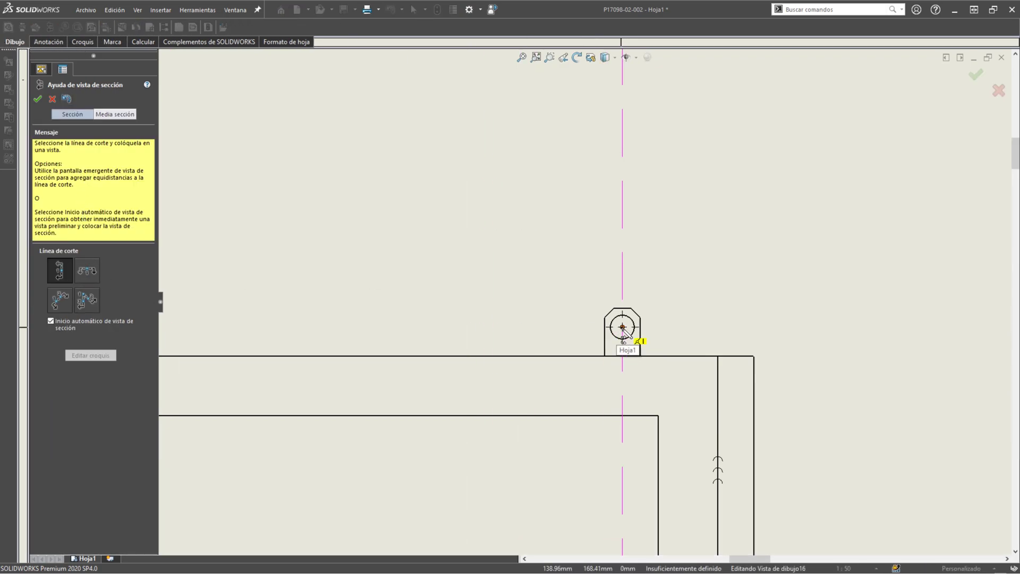
pyautogui.scroll(-5, 622, 327)
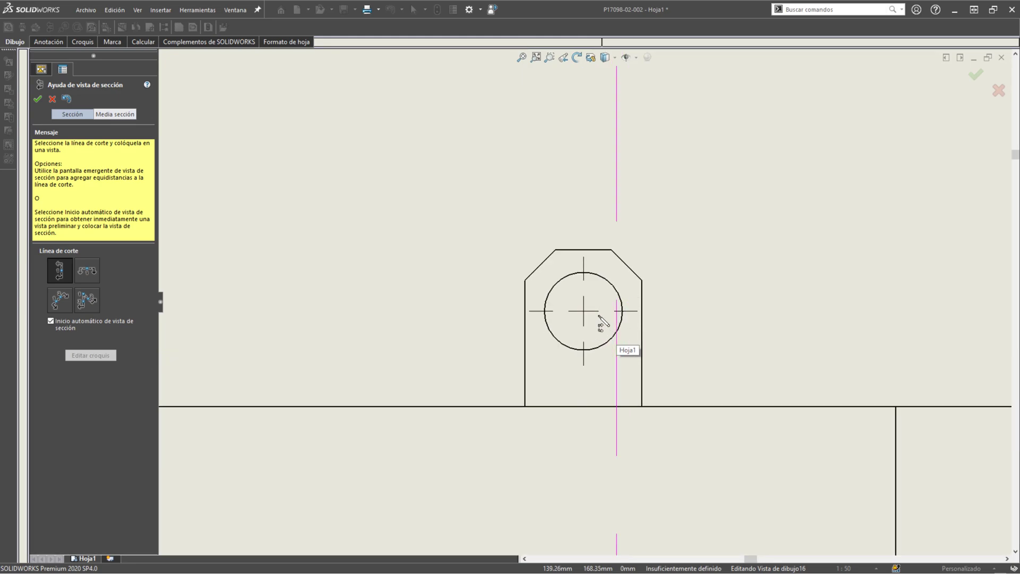
pyautogui.click(583, 312)
pyautogui.scroll(6, 588, 267)
pyautogui.scroll(10, 585, 260)
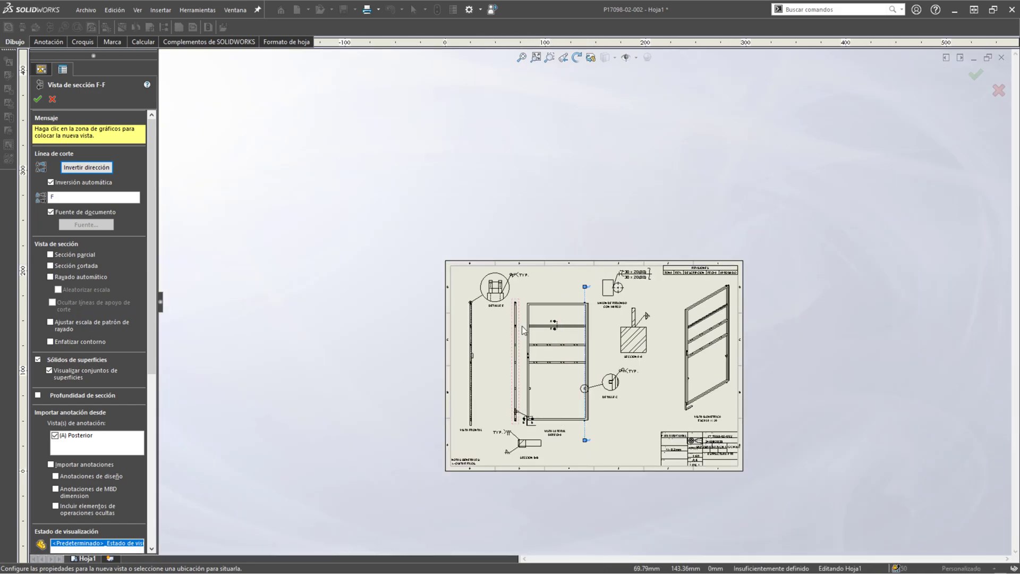
pyautogui.click(515, 326)
# - Shorten the F-F cutting line so it spans only the upper lug and the frame tube beneath it
pyautogui.scroll(-6, 597, 373)
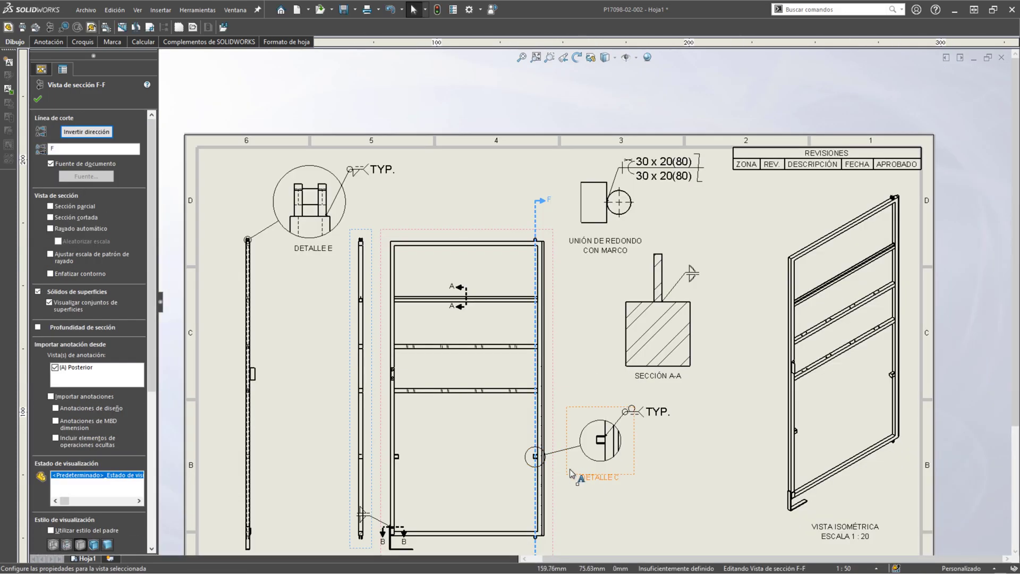
pyautogui.scroll(-4, 559, 256)
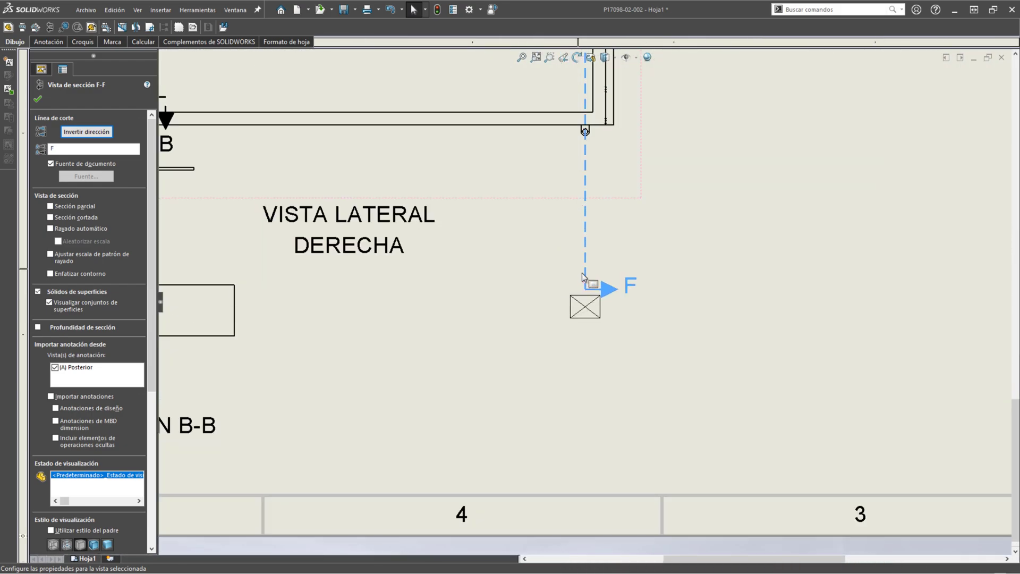
pyautogui.click(585, 279)
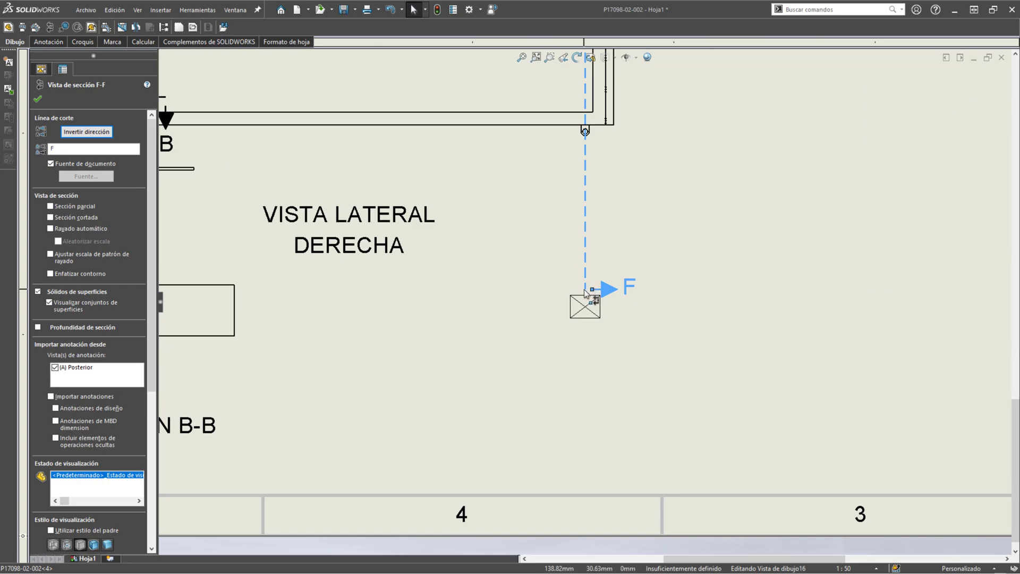
pyautogui.scroll(8, 585, 264)
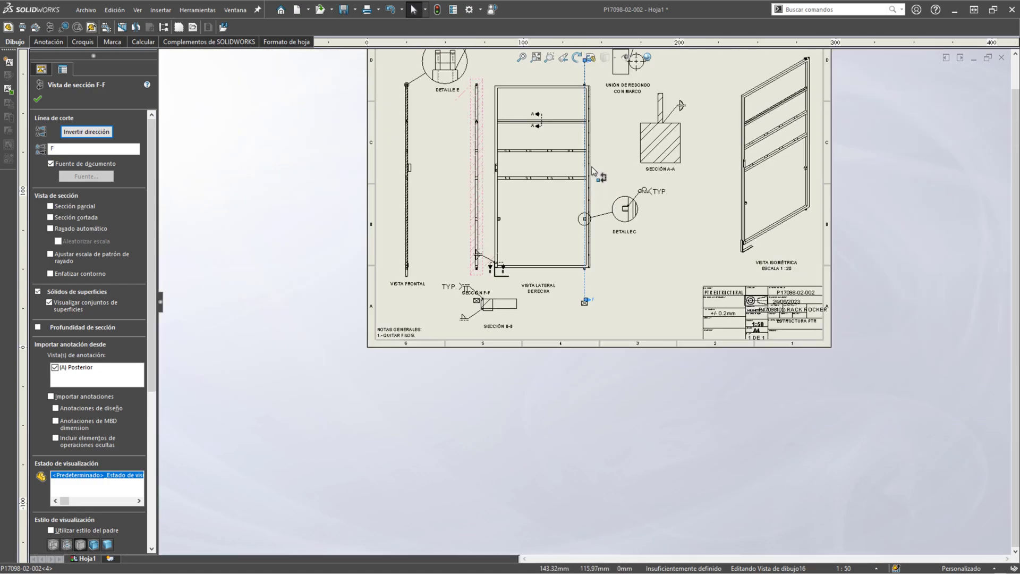
pyautogui.scroll(-4, 594, 171)
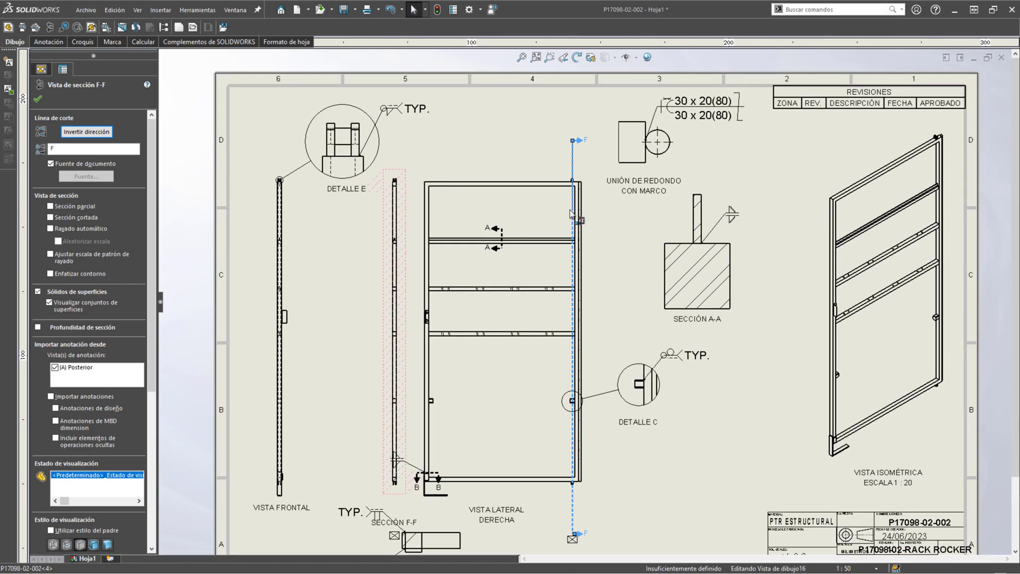
pyautogui.scroll(-6, 572, 208)
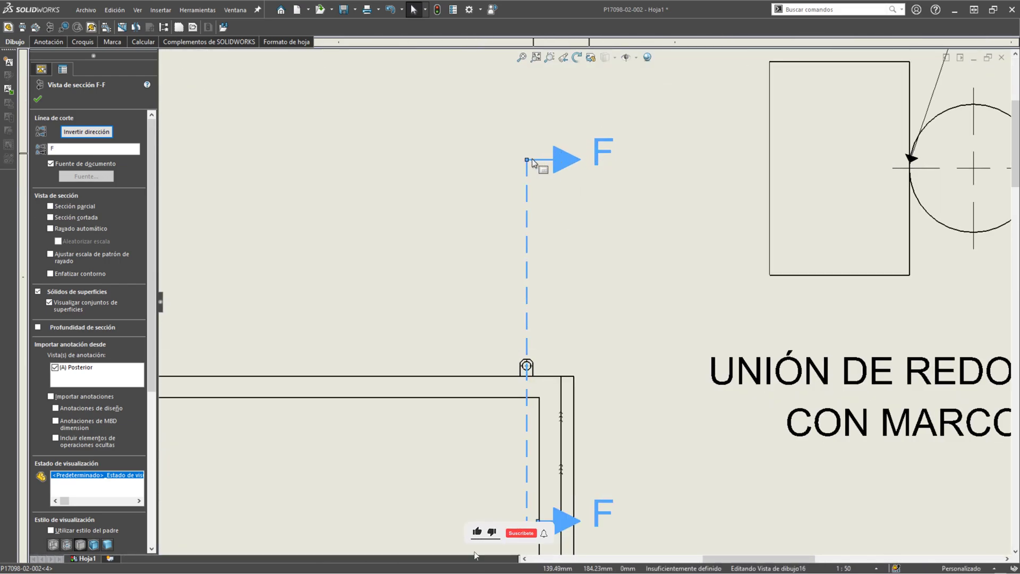
pyautogui.moveTo(530, 165); pyautogui.dragTo(533, 333)
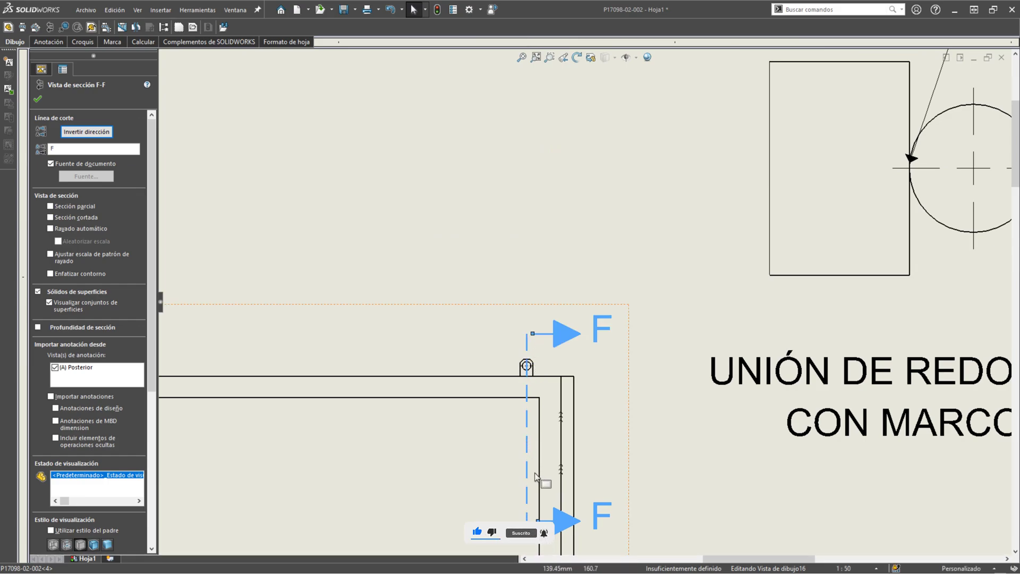
pyautogui.moveTo(535, 472); pyautogui.dragTo(519, 423)
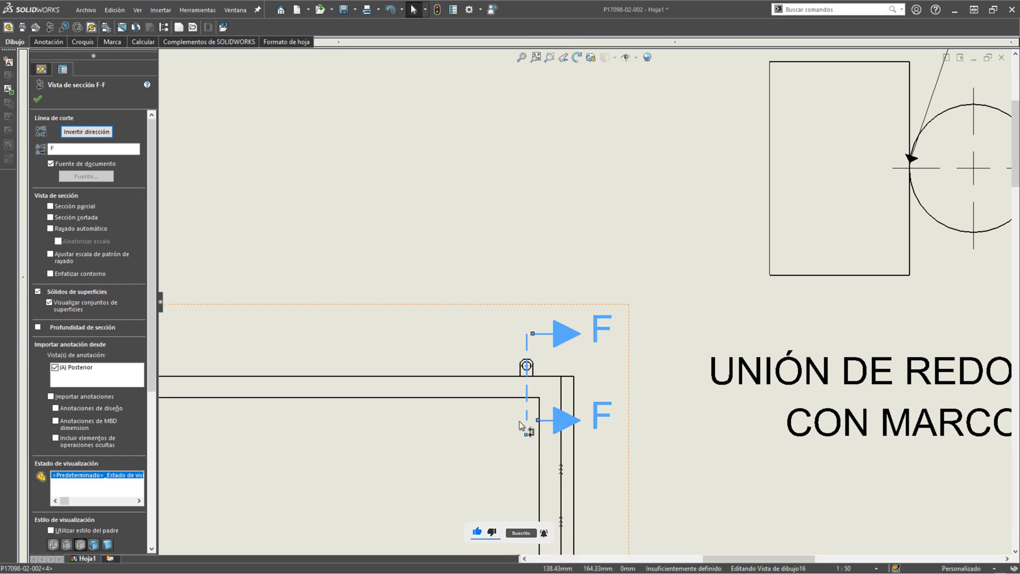
# - Rebuild the drawing and make section F-F a partial section
pyautogui.scroll(10, 519, 421)
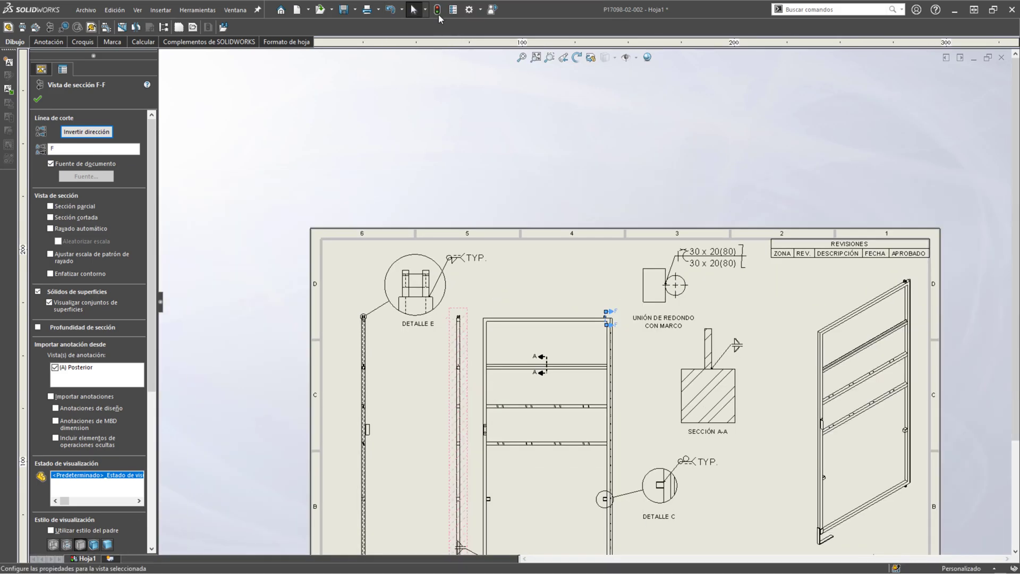
pyautogui.scroll(-2, 462, 351)
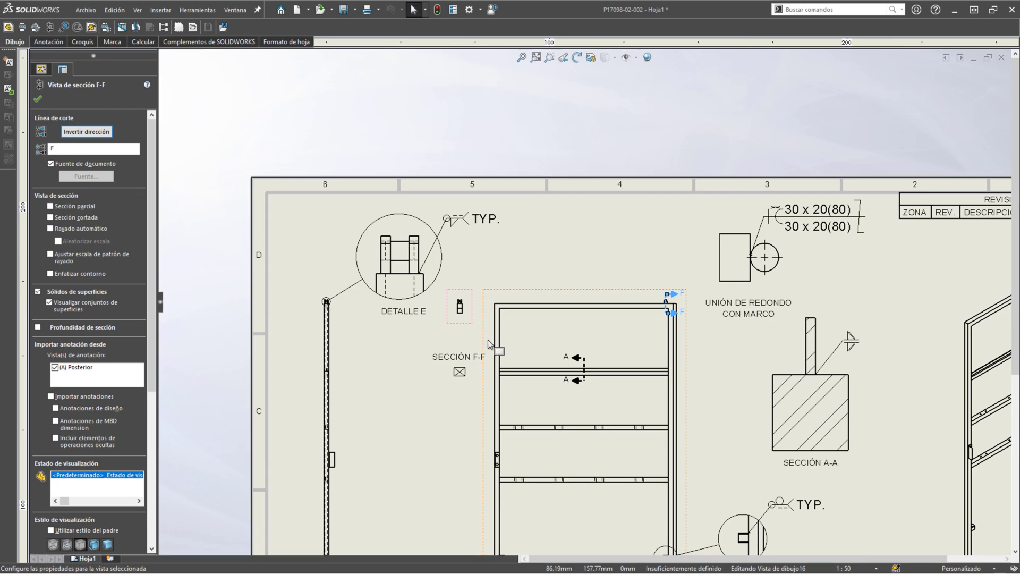
pyautogui.scroll(-2, 488, 344)
pyautogui.click(504, 350)
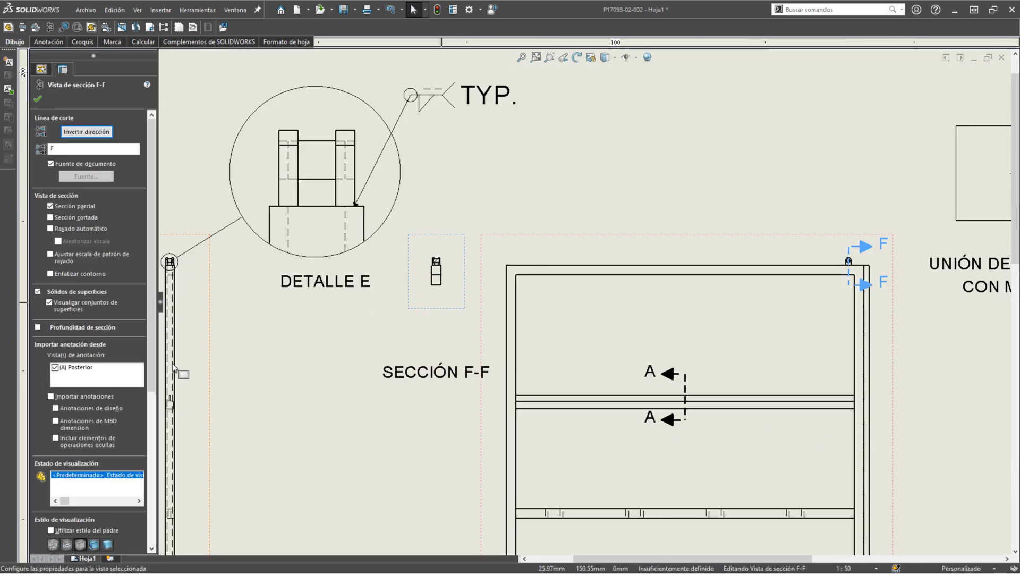
# - Give section F-F a custom scale of 1:2 and leave its properties
pyautogui.scroll(-5, 111, 422)
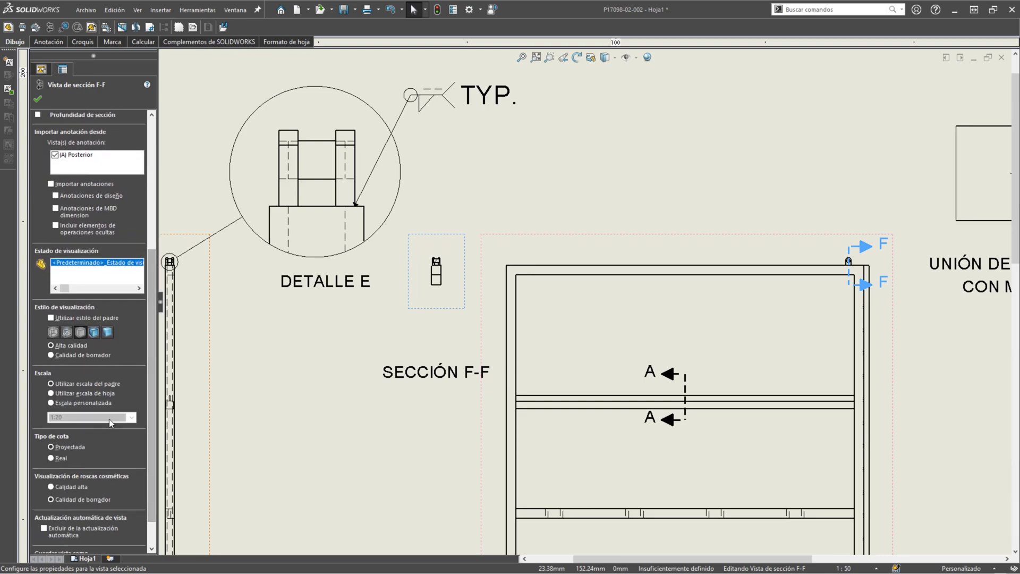
pyautogui.click(85, 403)
pyautogui.click(93, 417)
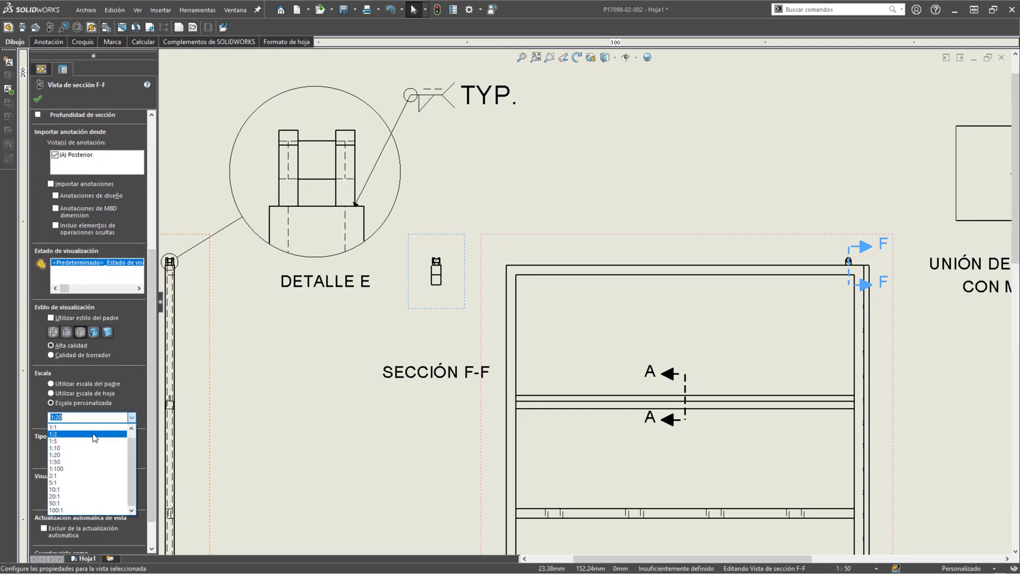
pyautogui.click(95, 434)
pyautogui.scroll(5, 439, 319)
pyautogui.scroll(-5, 558, 382)
pyautogui.press('Escape')
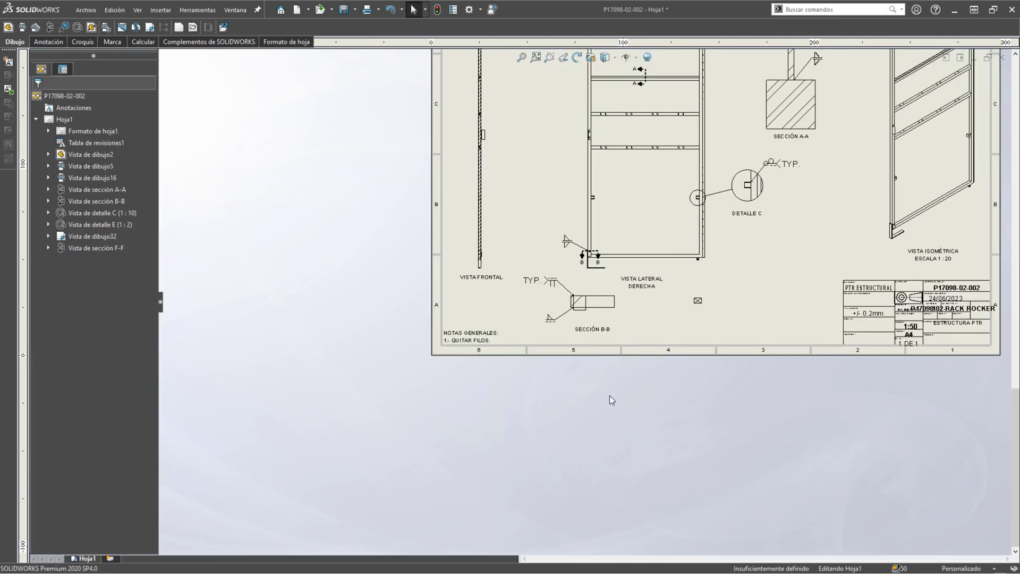
# - Break the alignment of section F-F with its parent view and move it onto the sheet below Detail E
pyautogui.press('f')
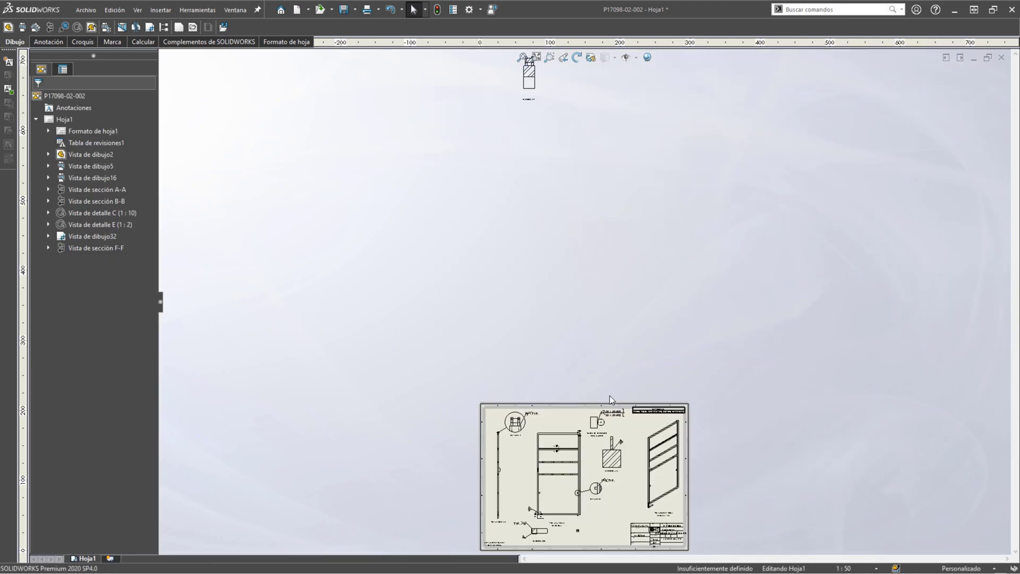
pyautogui.click(544, 82)
pyautogui.rightClick(544, 82)
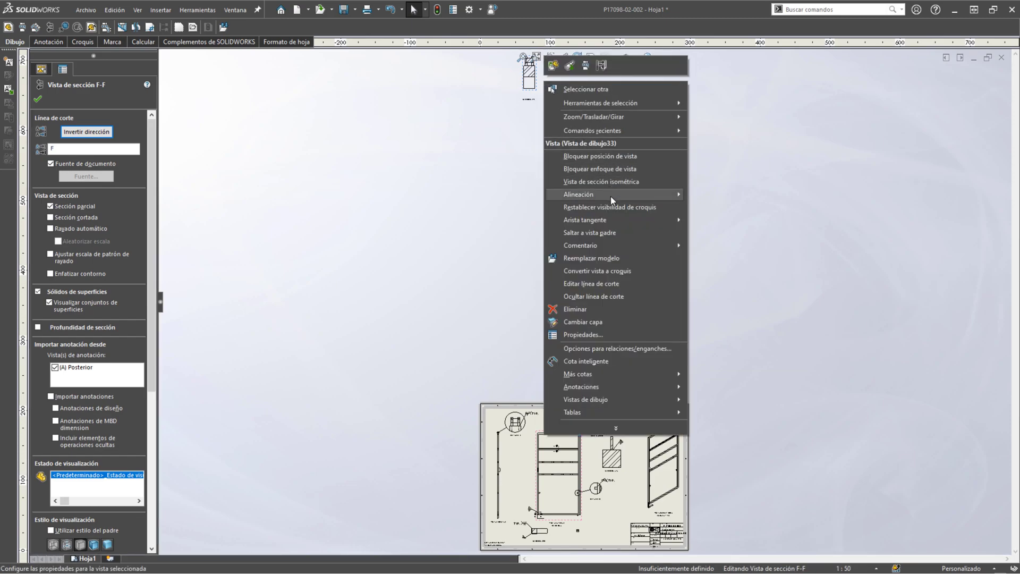
pyautogui.moveTo(610, 196)
pyautogui.click(692, 196)
pyautogui.moveTo(539, 80)
pyautogui.mouseDown()
pyautogui.moveTo(564, 136)
pyautogui.moveTo(600, 415)
pyautogui.moveTo(578, 468)
pyautogui.moveTo(529, 466)
pyautogui.mouseUp()
pyautogui.scroll(-5, 513, 526)
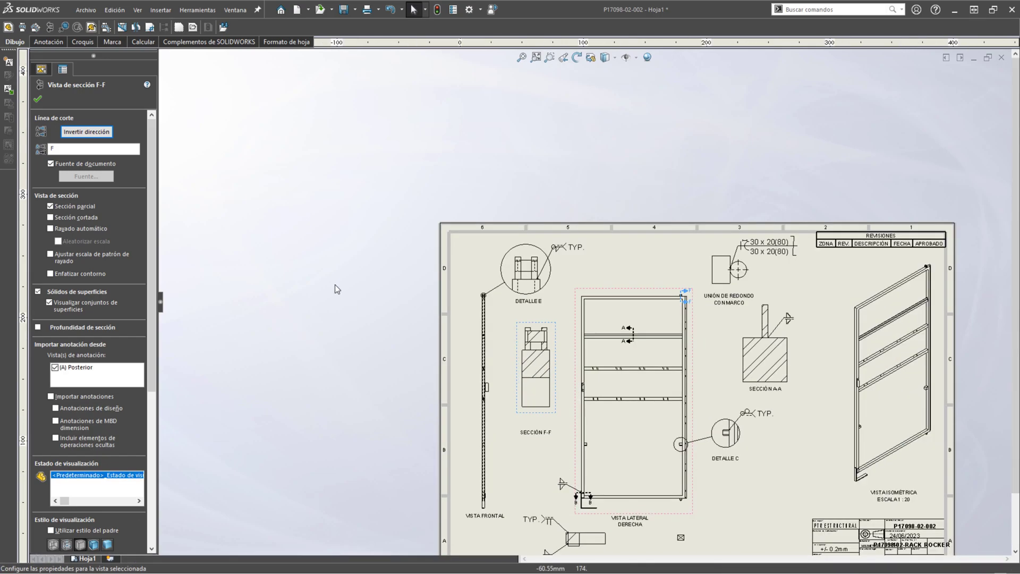
pyautogui.click(336, 290)
# - Lower the front and side views on the sheet and move section F-F up towards the space above the side view
pyautogui.scroll(-3, 536, 268)
pyautogui.scroll(5, 633, 269)
pyautogui.scroll(-1, 616, 377)
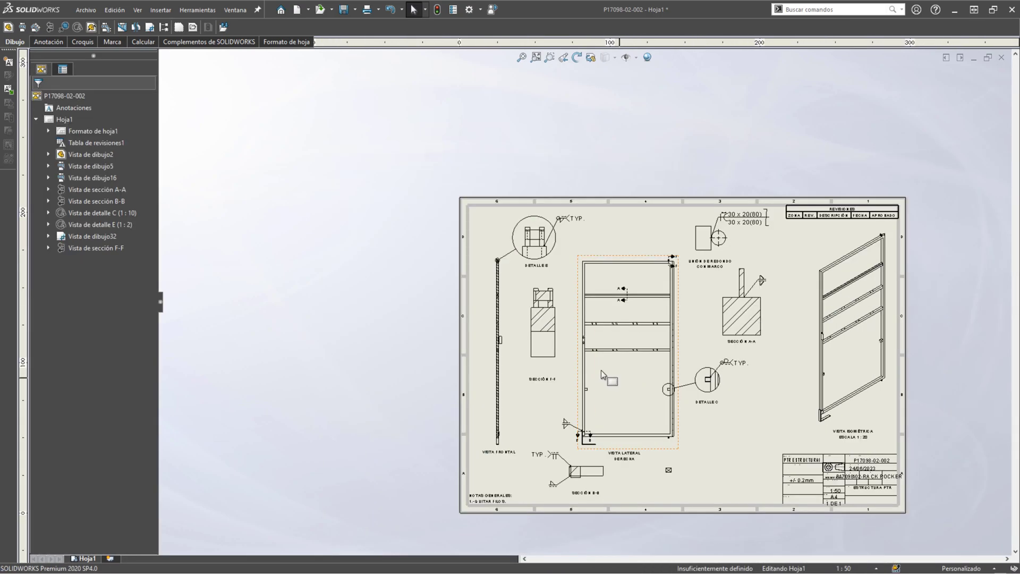
pyautogui.click(508, 413)
pyautogui.moveTo(507, 404); pyautogui.dragTo(507, 417)
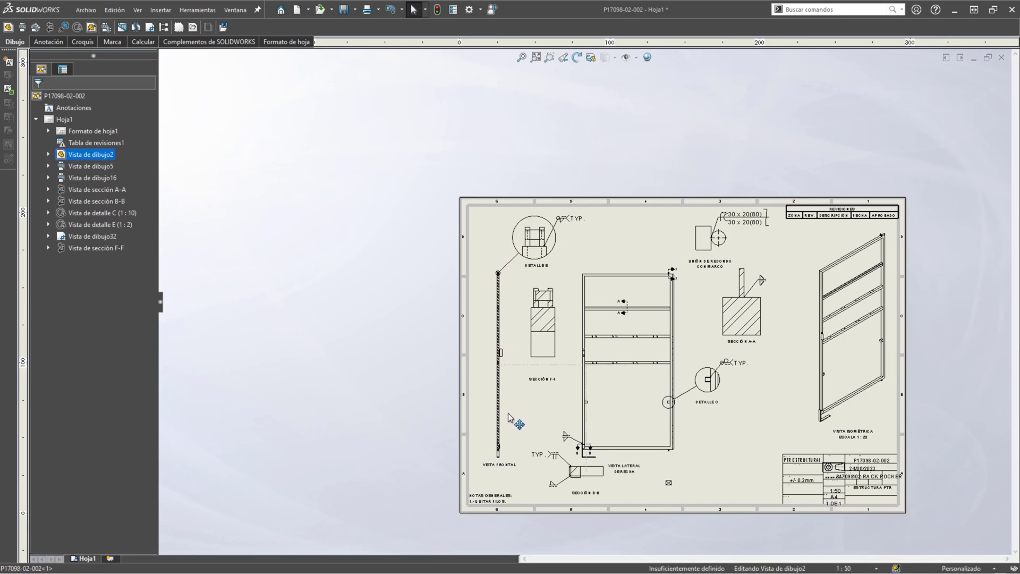
pyautogui.moveTo(564, 333); pyautogui.dragTo(627, 266)
# - Raise the lower end of the F-F cutting line closer to the lug and rebuild the drawing
pyautogui.scroll(-3, 695, 273)
pyautogui.scroll(-2, 693, 280)
pyautogui.scroll(-2, 532, 298)
pyautogui.scroll(-2, 590, 308)
pyautogui.click(632, 318)
pyautogui.moveTo(632, 312); pyautogui.dragTo(632, 284)
pyautogui.scroll(2, 585, 297)
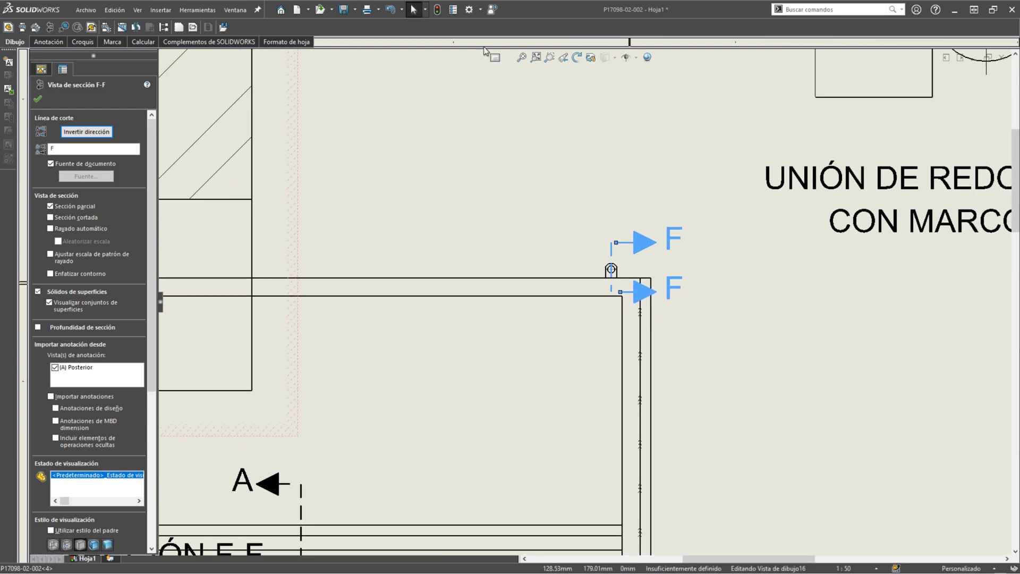
pyautogui.click(435, 13)
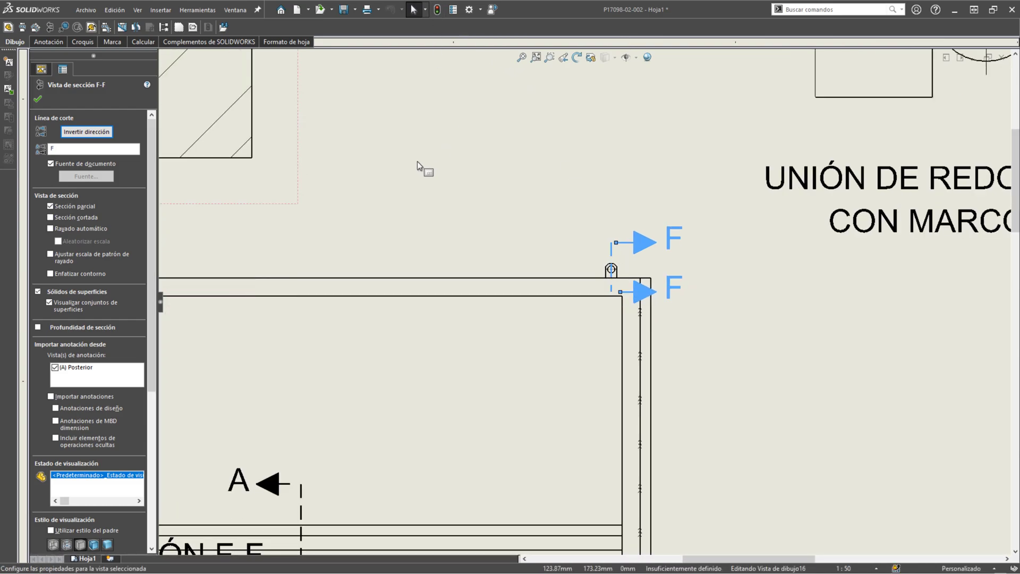
# - Position section F-F above the side view and place its label directly beneath the section
pyautogui.scroll(5, 497, 160)
pyautogui.scroll(-4, 552, 218)
pyautogui.moveTo(524, 266)
pyautogui.mouseDown()
pyautogui.moveTo(569, 269)
pyautogui.moveTo(580, 256)
pyautogui.mouseUp()
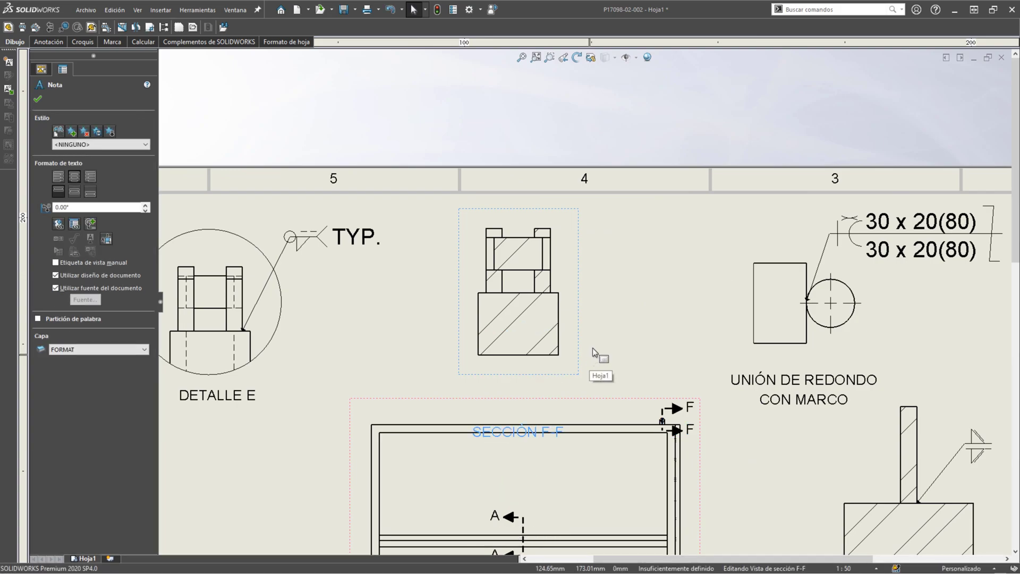
pyautogui.click(605, 317)
pyautogui.scroll(-2, 563, 237)
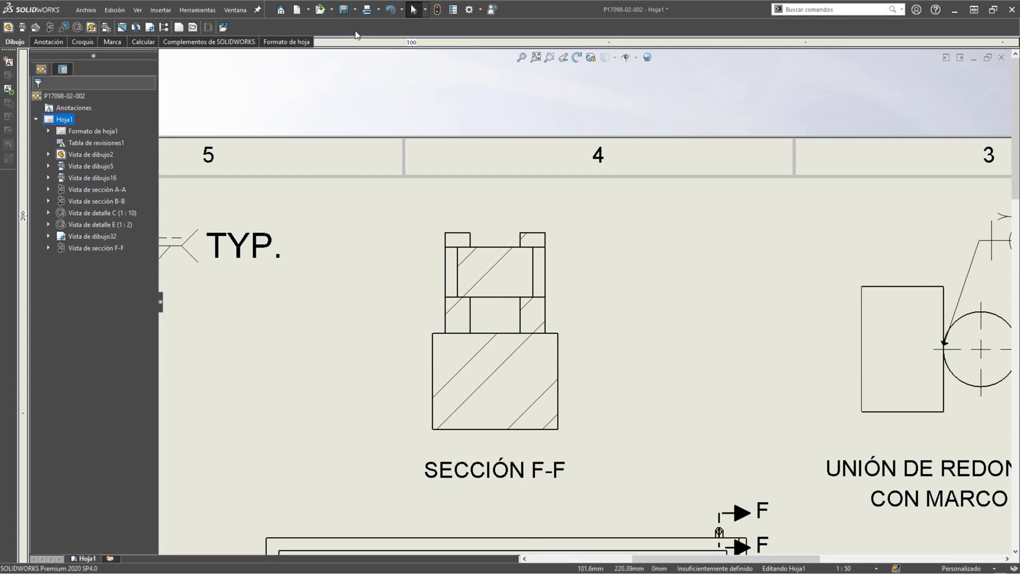
# - Insert an ISO plug weld symbol on section F-F, with its leader on the pin's right end inside the lug
pyautogui.click(43, 43)
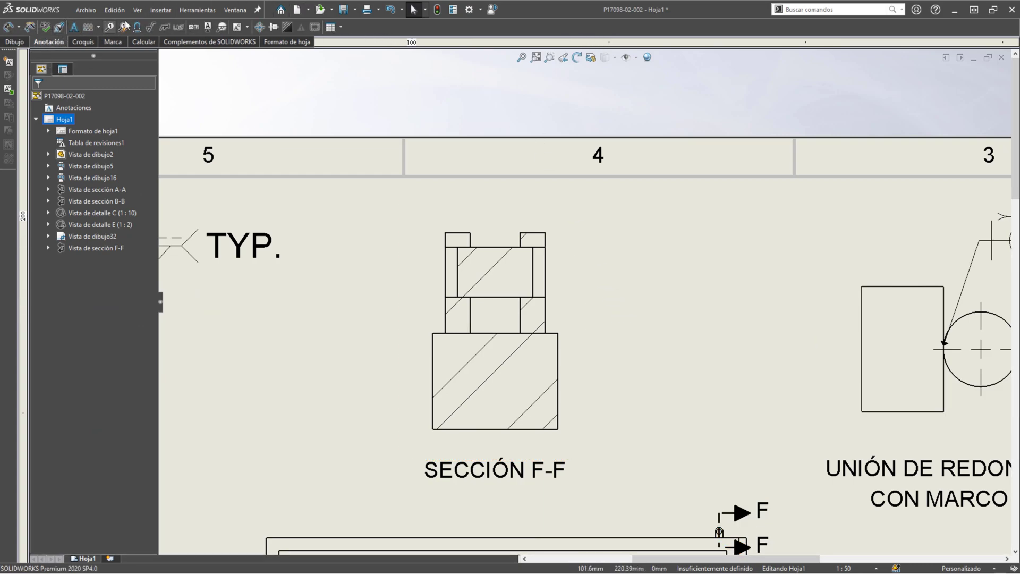
pyautogui.click(166, 25)
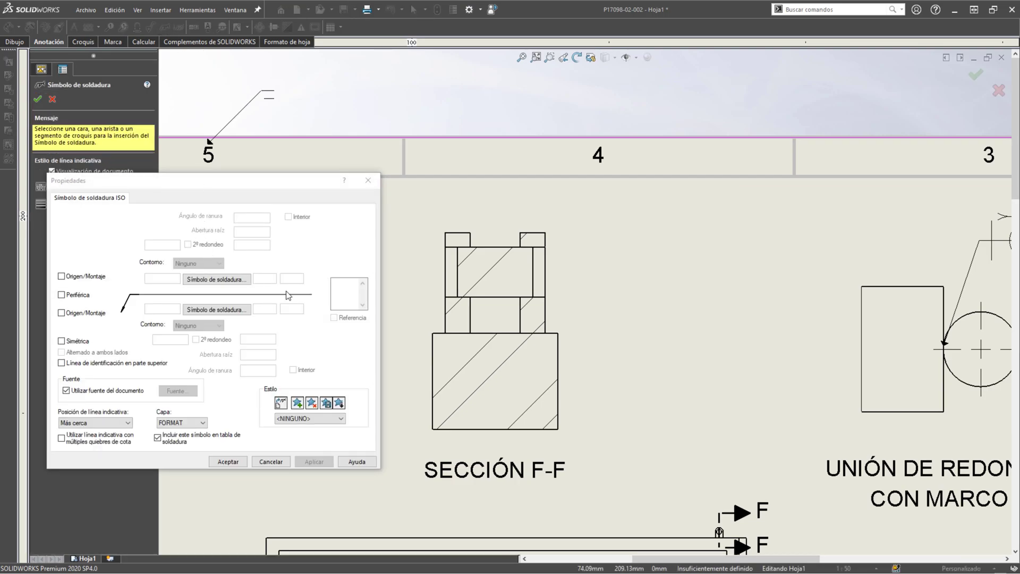
pyautogui.click(216, 280)
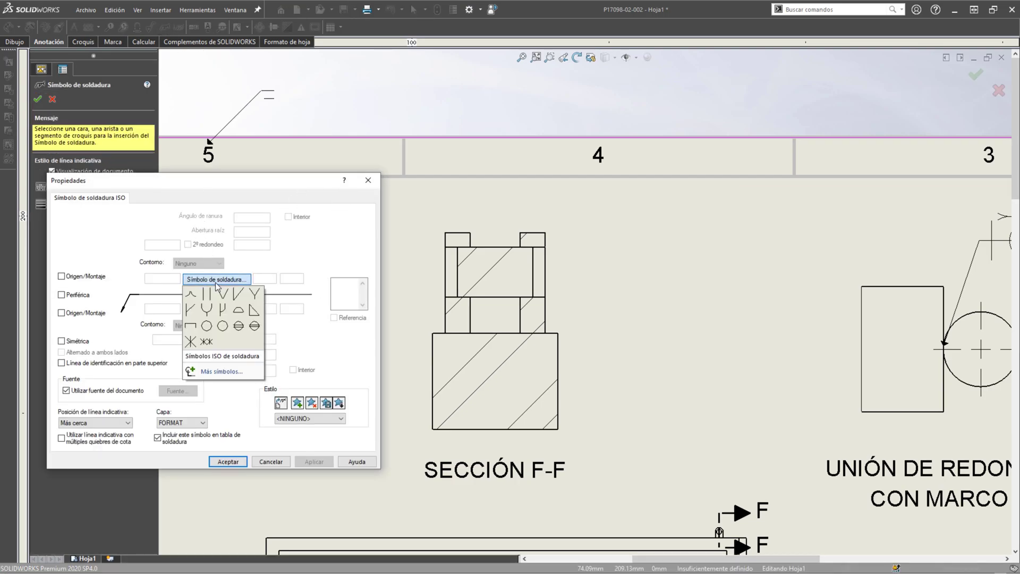
pyautogui.click(191, 326)
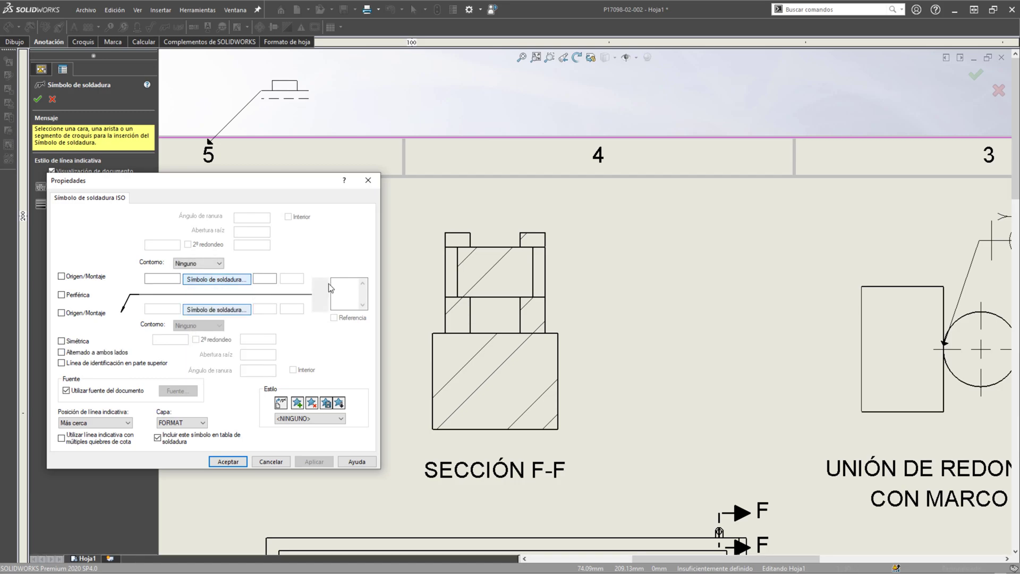
pyautogui.click(534, 245)
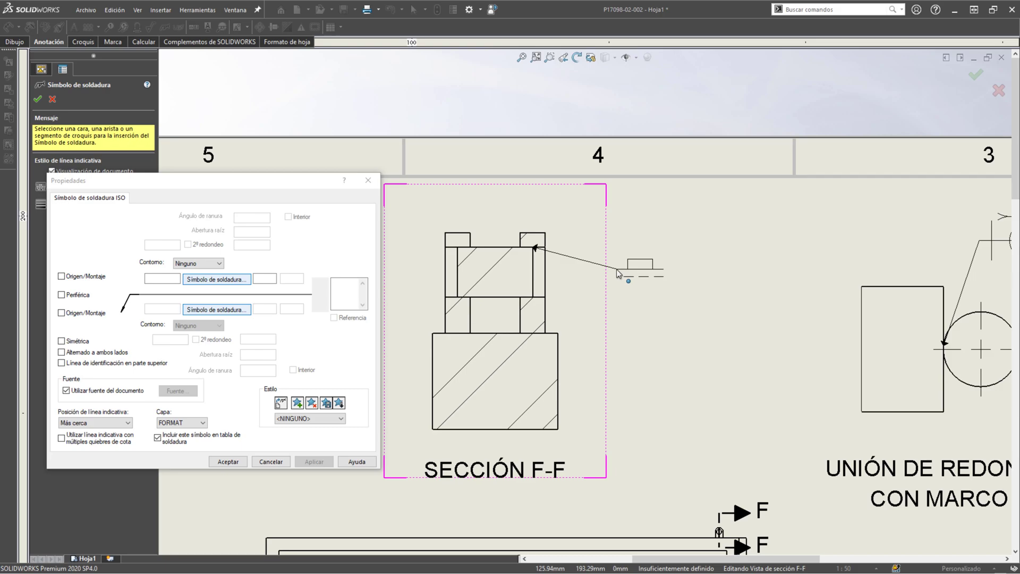
pyautogui.scroll(-3, 590, 226)
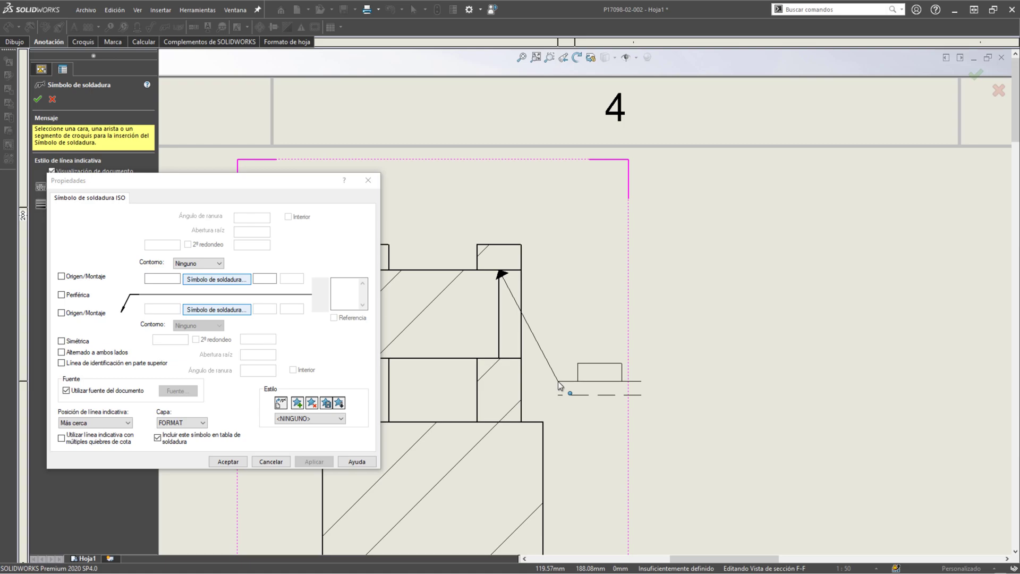
pyautogui.click(558, 383)
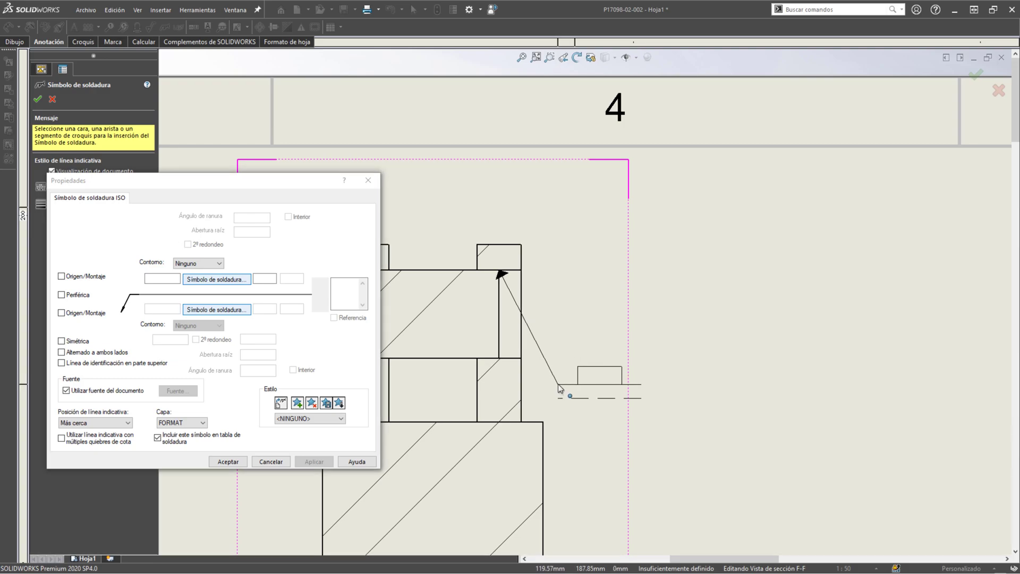
# - Place a second plug weld symbol on the pin's left end in section F-F and accept the weld symbol
pyautogui.scroll(3, 586, 302)
pyautogui.scroll(3, 543, 325)
pyautogui.scroll(-6, 591, 234)
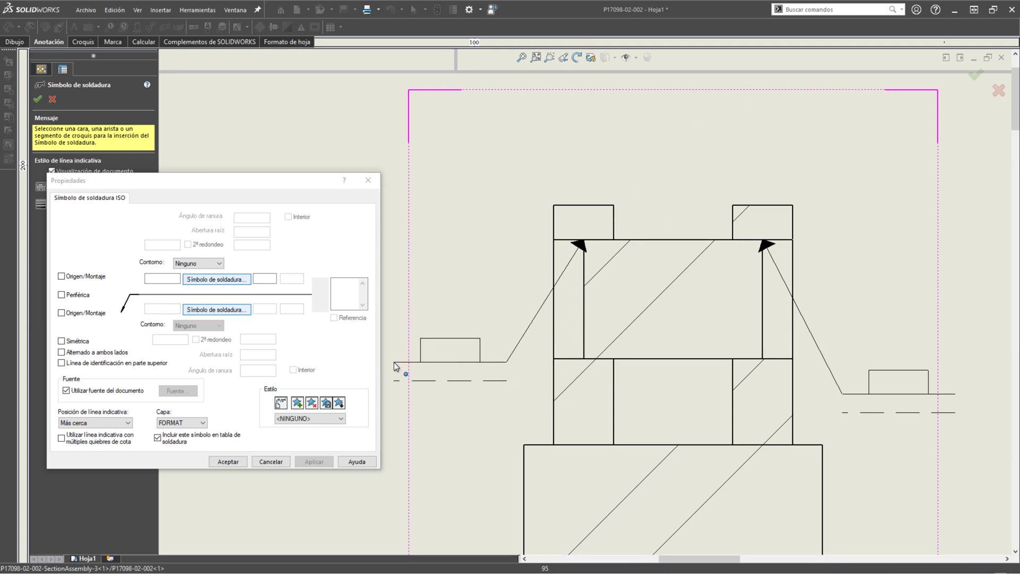
pyautogui.click(403, 373)
pyautogui.click(227, 461)
pyautogui.scroll(3, 626, 352)
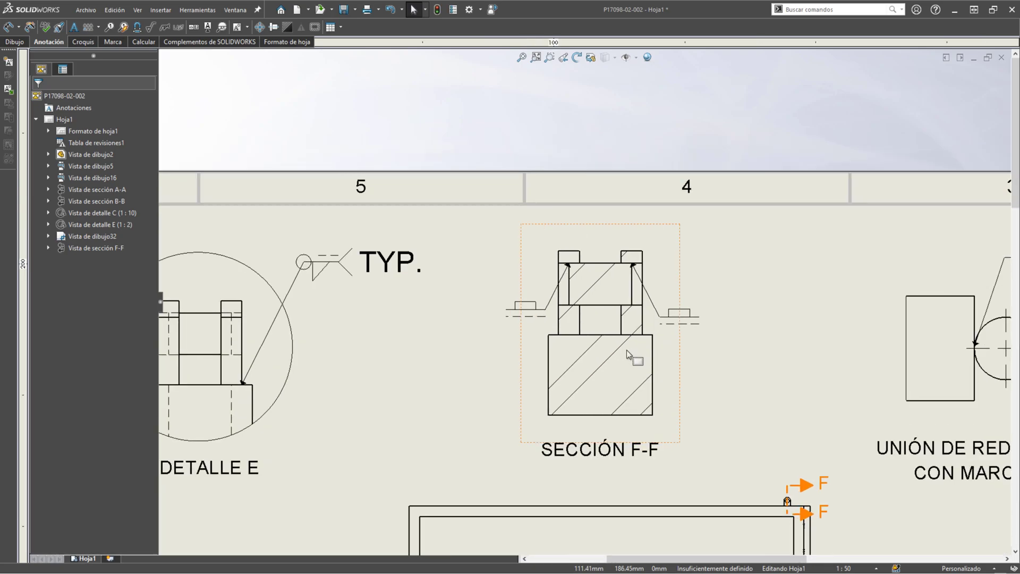
# - Measure the distance from the left lug's outer edge to the pin's end edge in section F-F
pyautogui.scroll(-1, 626, 349)
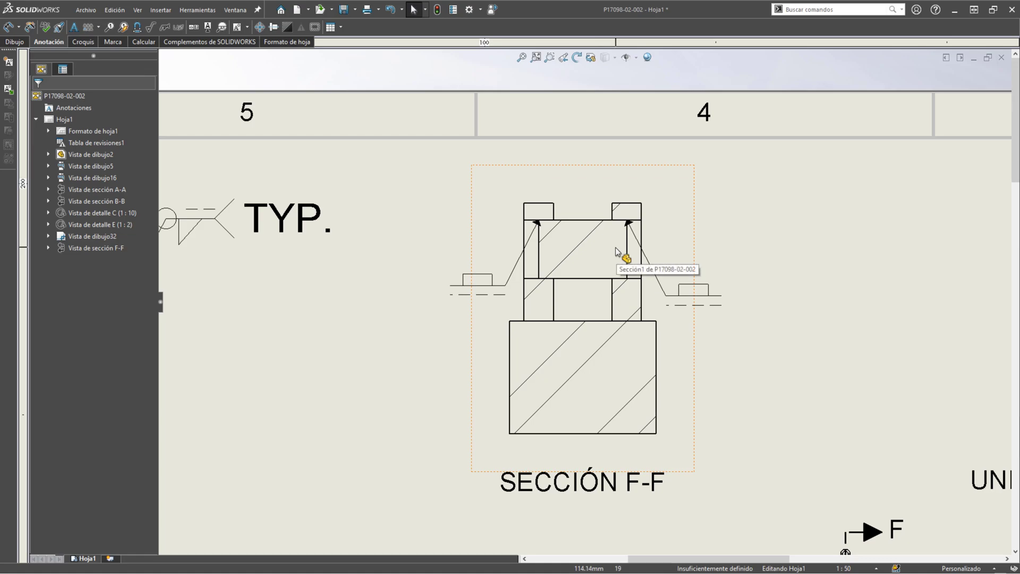
pyautogui.scroll(-3, 538, 226)
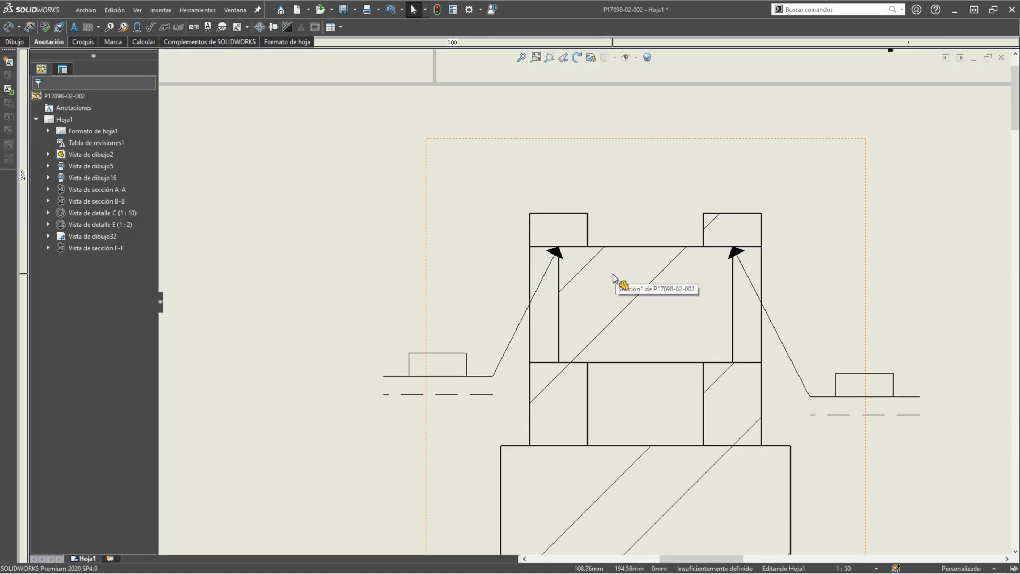
pyautogui.scroll(-2, 558, 248)
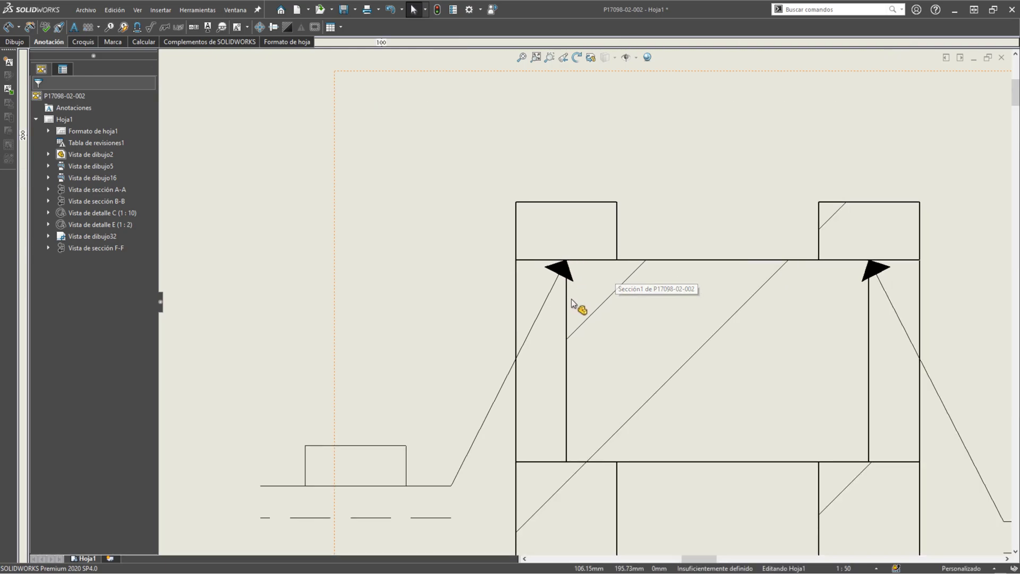
pyautogui.scroll(-1, 571, 297)
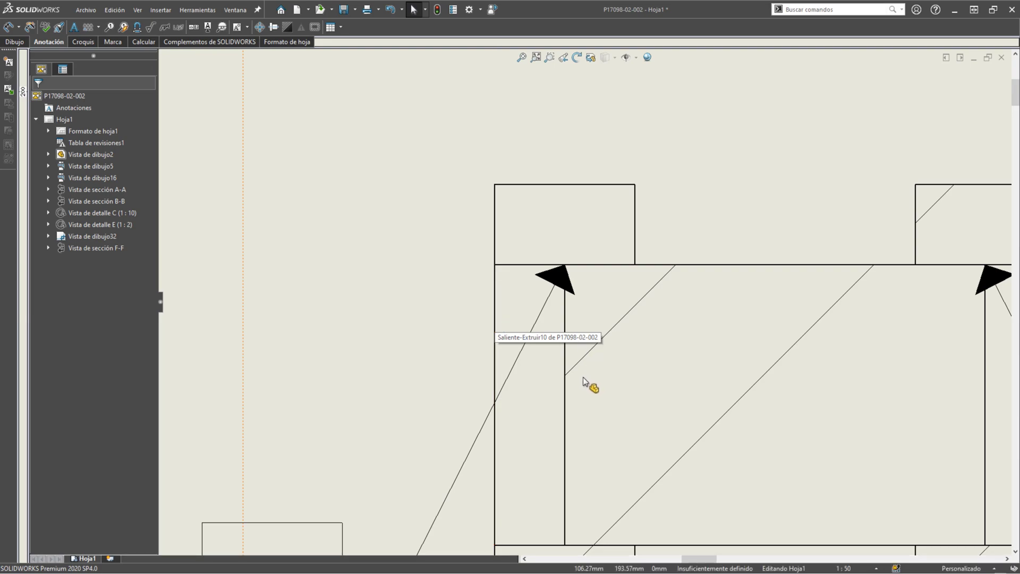
pyautogui.scroll(2, 563, 340)
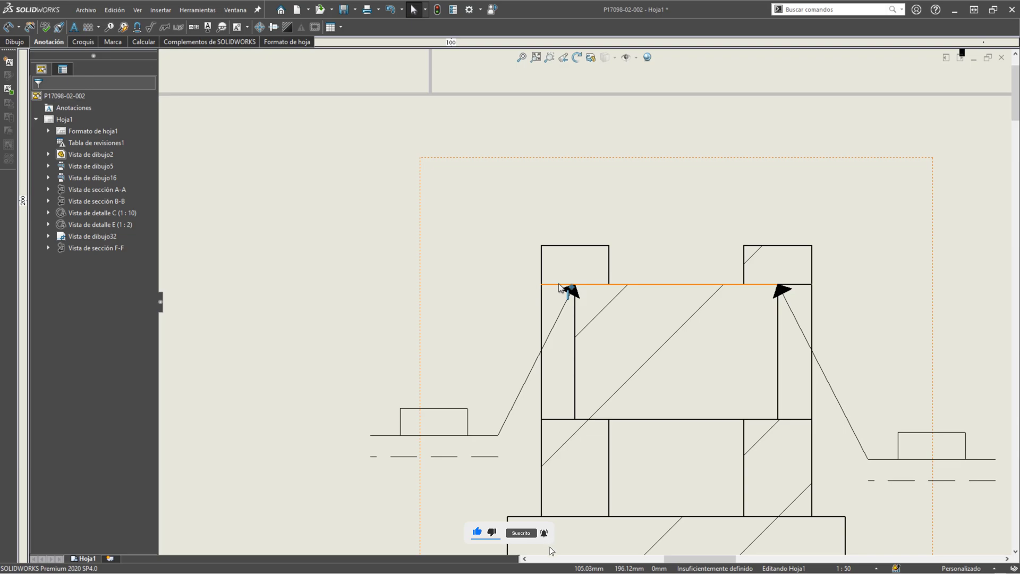
pyautogui.scroll(-2, 580, 300)
pyautogui.click(580, 325)
pyautogui.press('m')
pyautogui.click(527, 291)
pyautogui.click(528, 293)
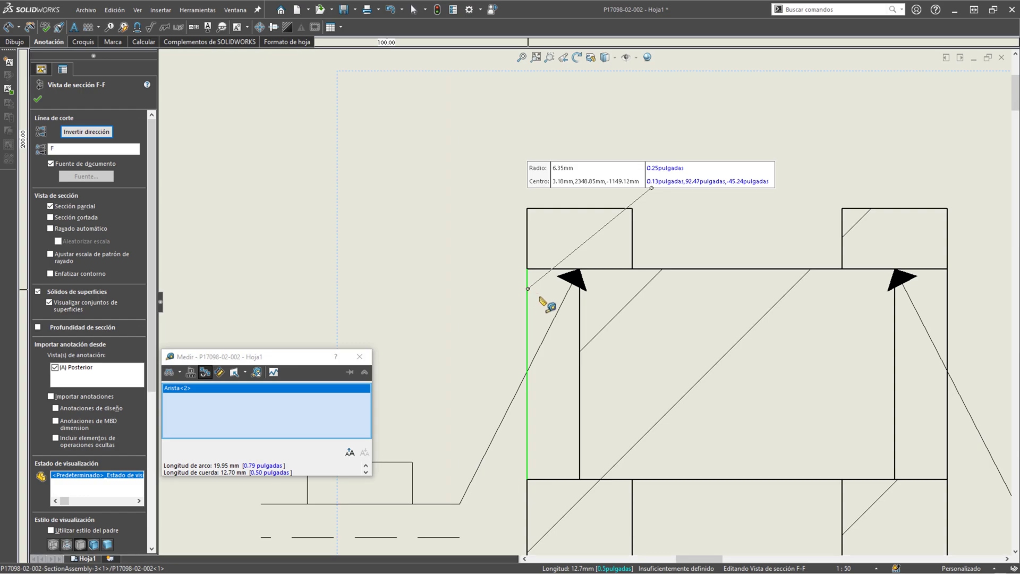
pyautogui.click(580, 324)
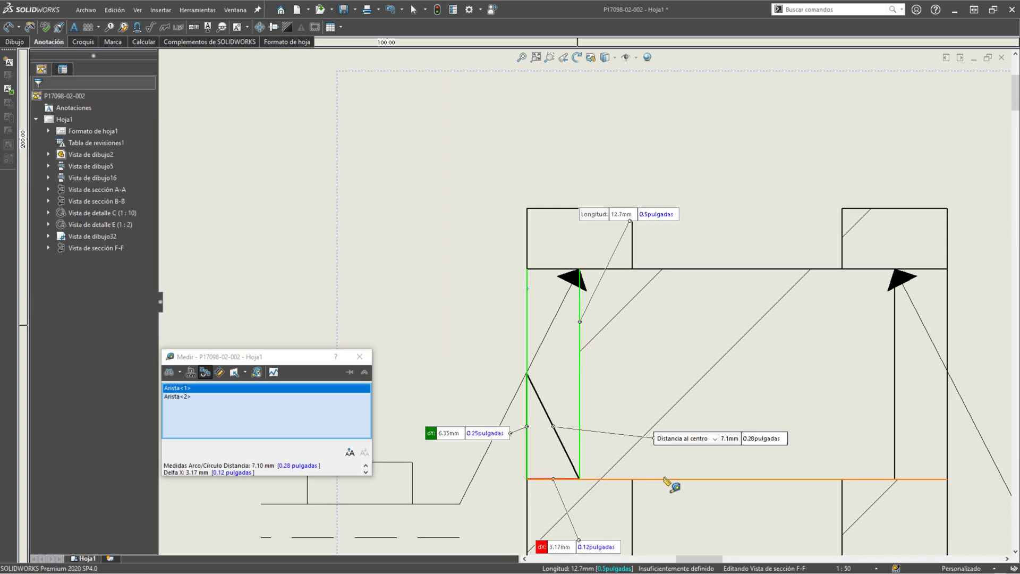
pyautogui.press('Escape')
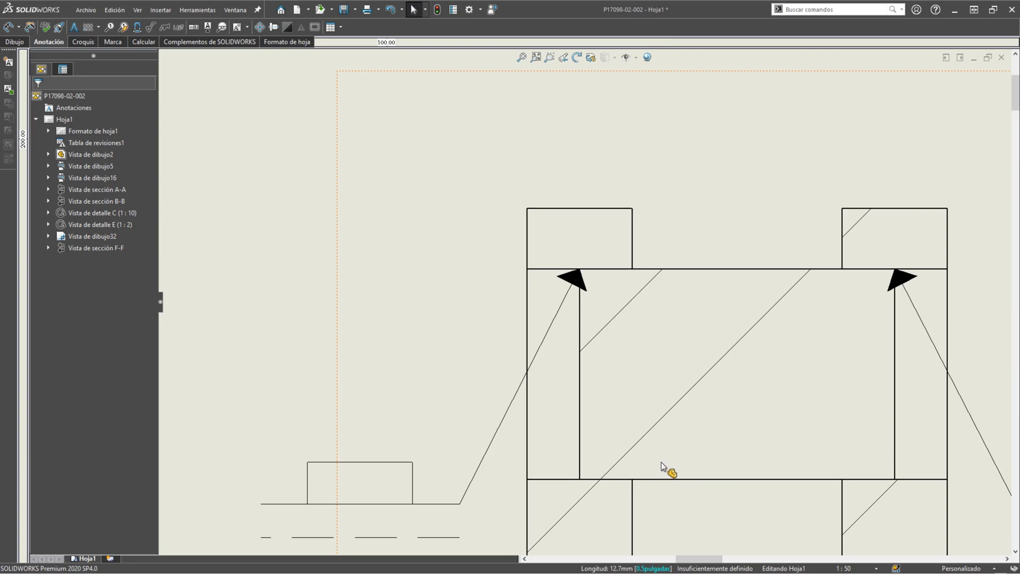
# - Examine section F-F with its two plug weld symbols, and its place among the other views on the sheet
pyautogui.scroll(5, 673, 471)
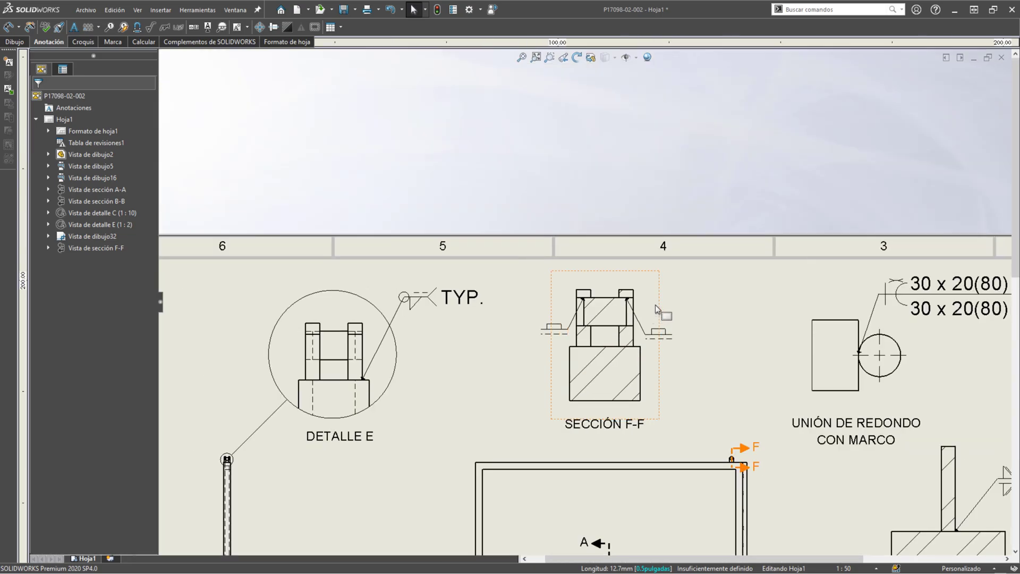
pyautogui.scroll(-2, 651, 316)
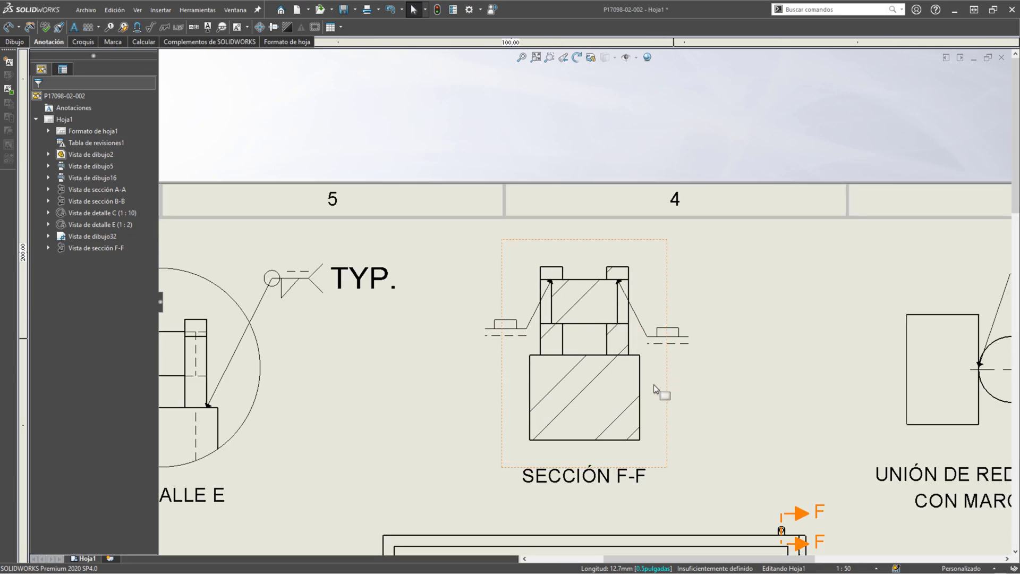
pyautogui.scroll(-2, 590, 241)
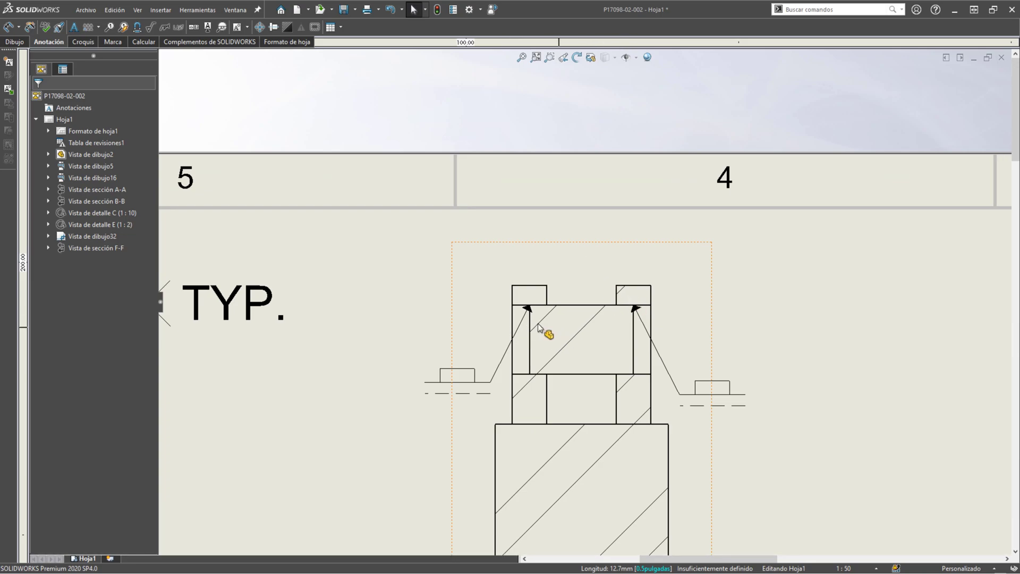
pyautogui.scroll(-2, 523, 340)
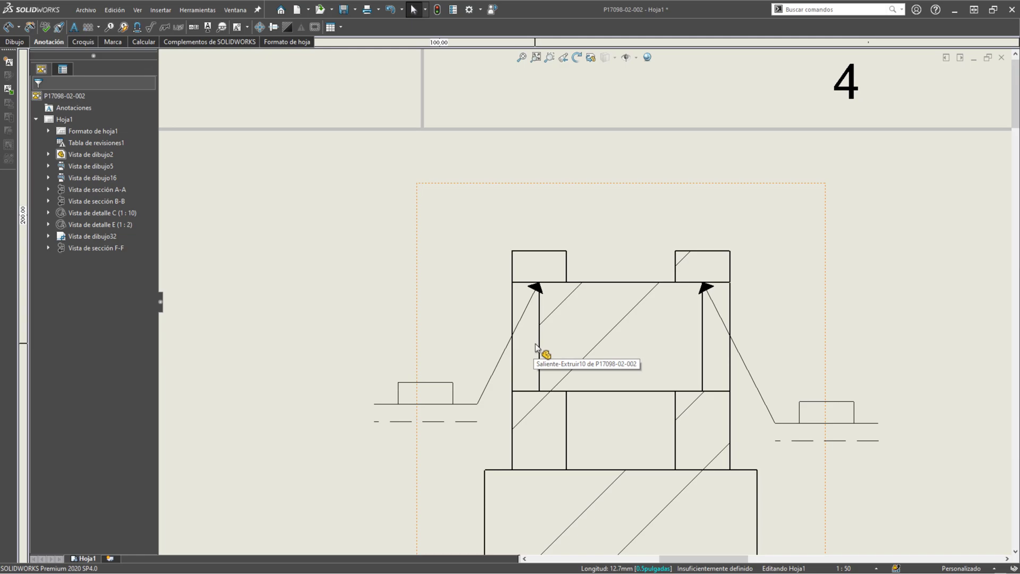
pyautogui.scroll(2, 573, 345)
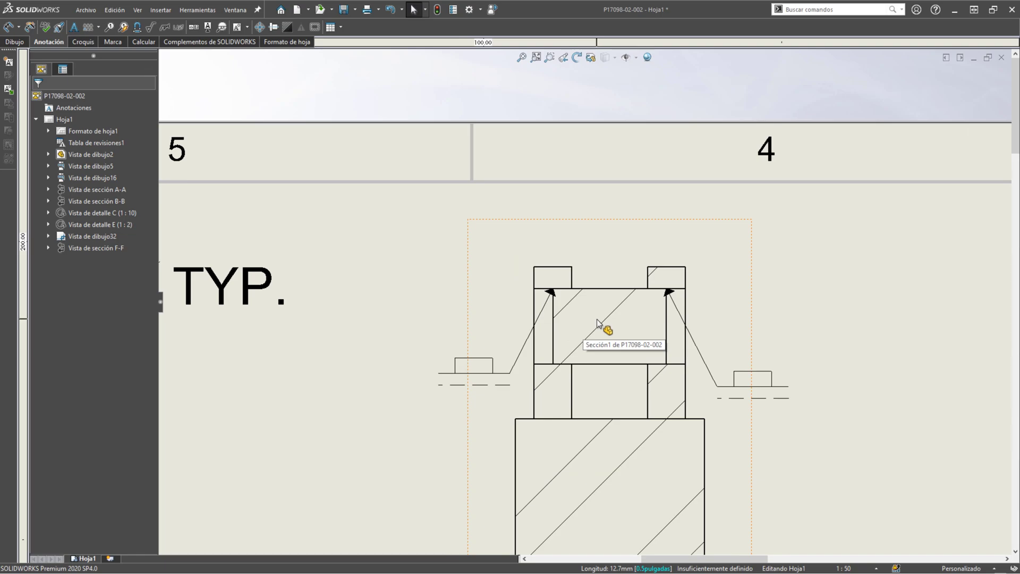
pyautogui.scroll(2, 590, 356)
pyautogui.scroll(6, 586, 364)
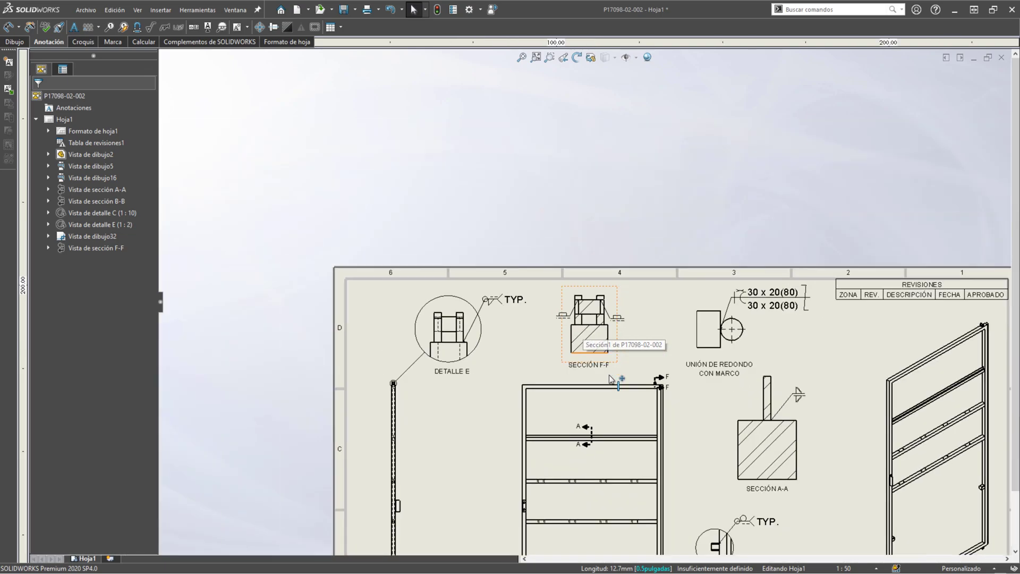
pyautogui.scroll(-5, 521, 384)
pyautogui.scroll(6, 654, 340)
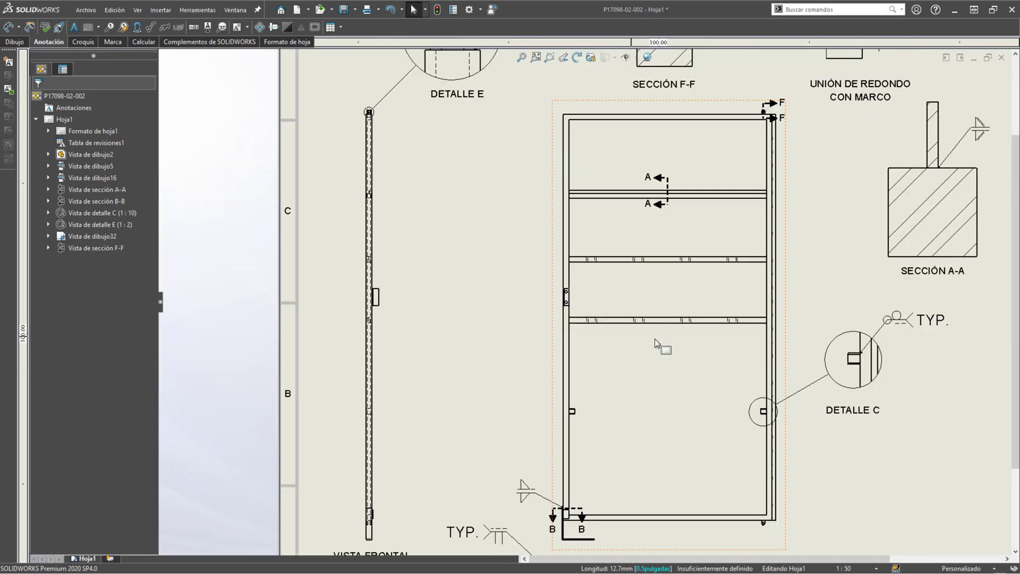
pyautogui.hotkey('ctrl', 'Tab')
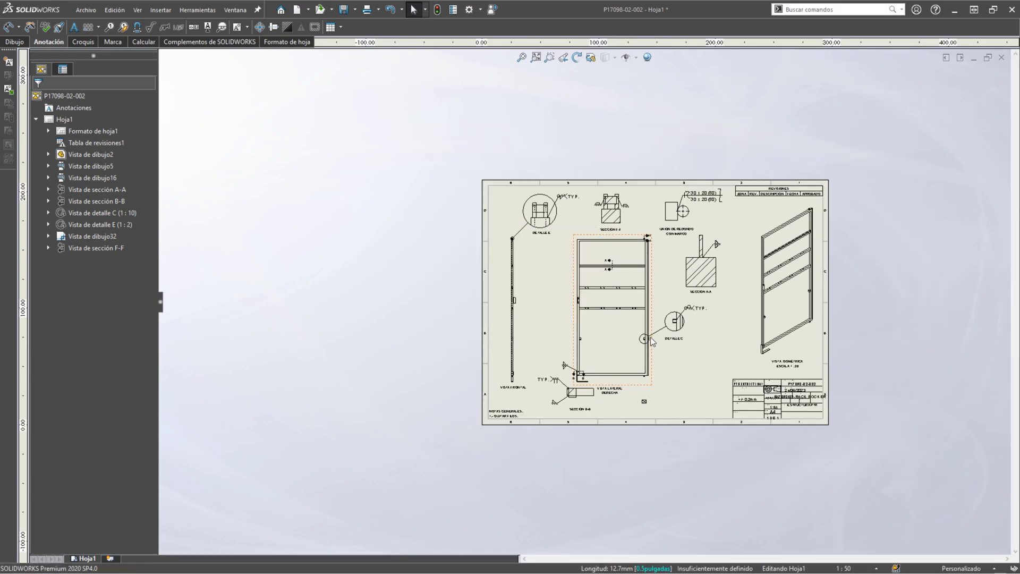
pyautogui.scroll(8, 623, 466)
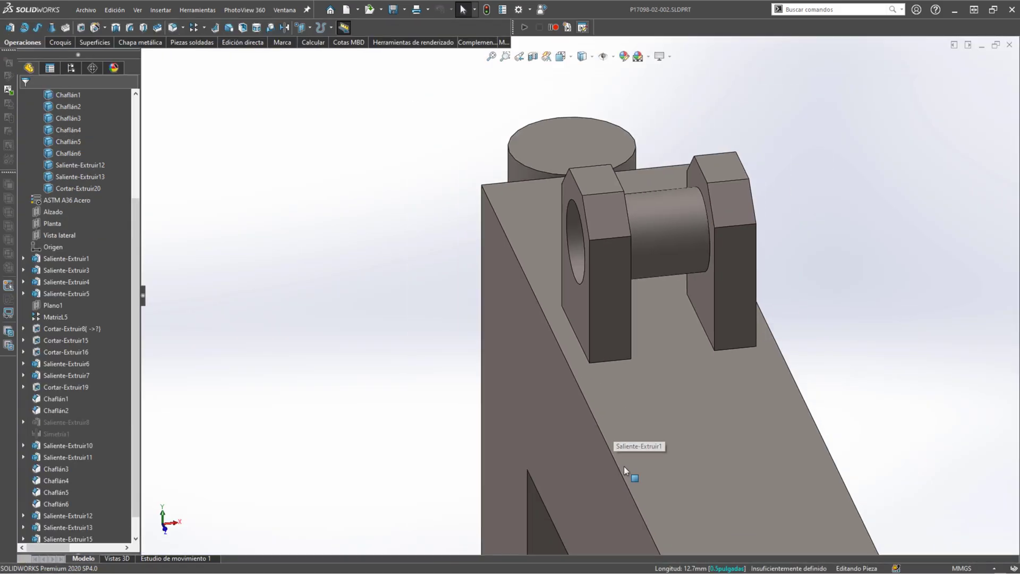
pyautogui.scroll(-4, 649, 483)
pyautogui.scroll(-8, 586, 431)
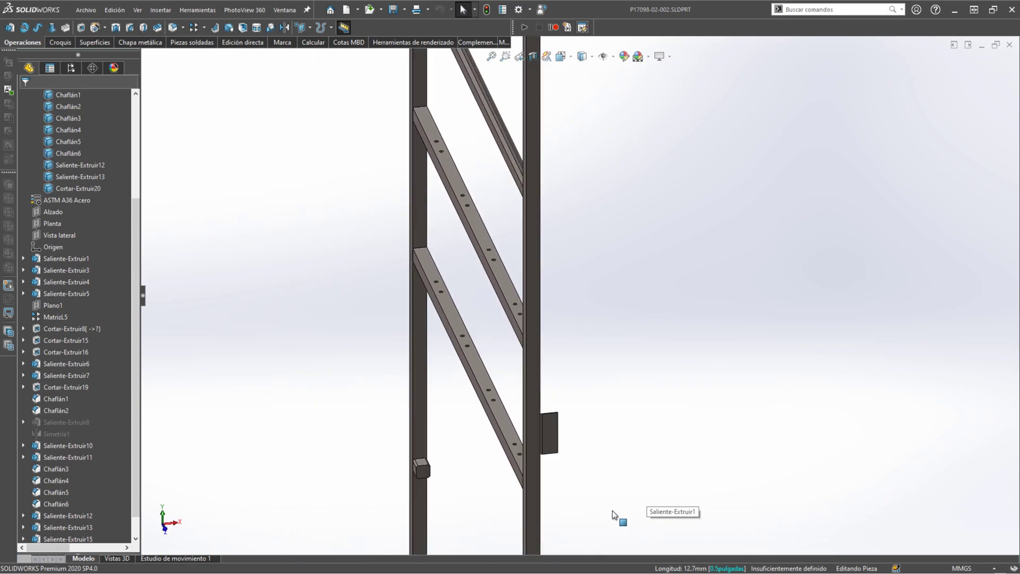
pyautogui.moveTo(586, 432); pyautogui.dragTo(658, 330, button='middle')
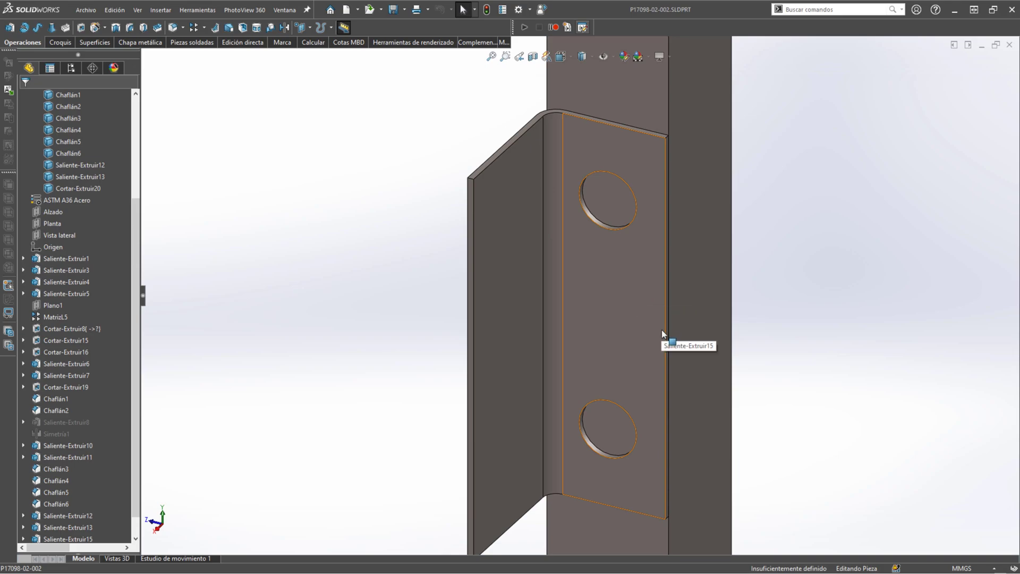
pyautogui.scroll(4, 61, 194)
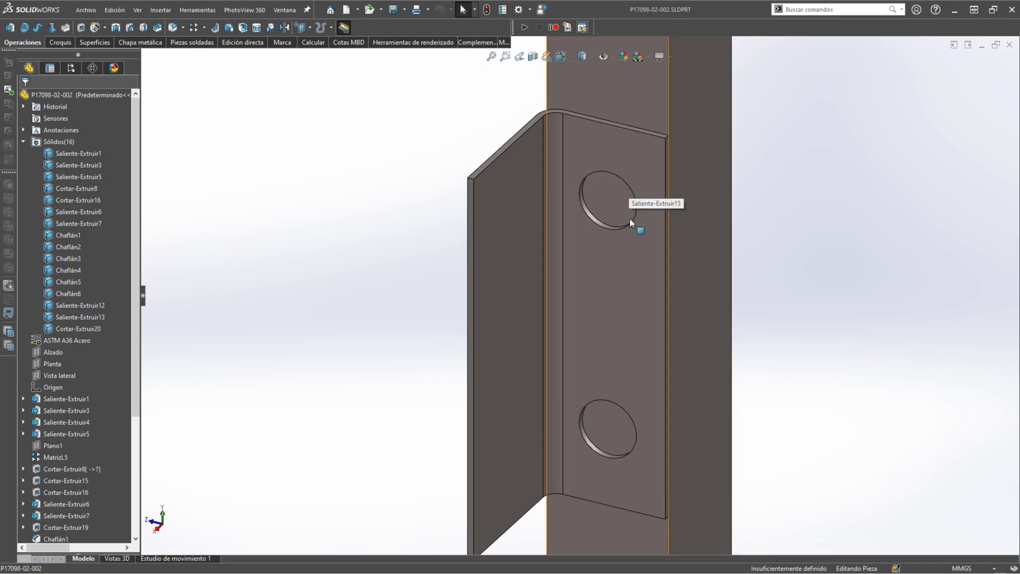
# - Return to the drawing and examine the two-hole bracket on the left upright of the right side view
pyautogui.hotkey('ctrl', 'Tab')
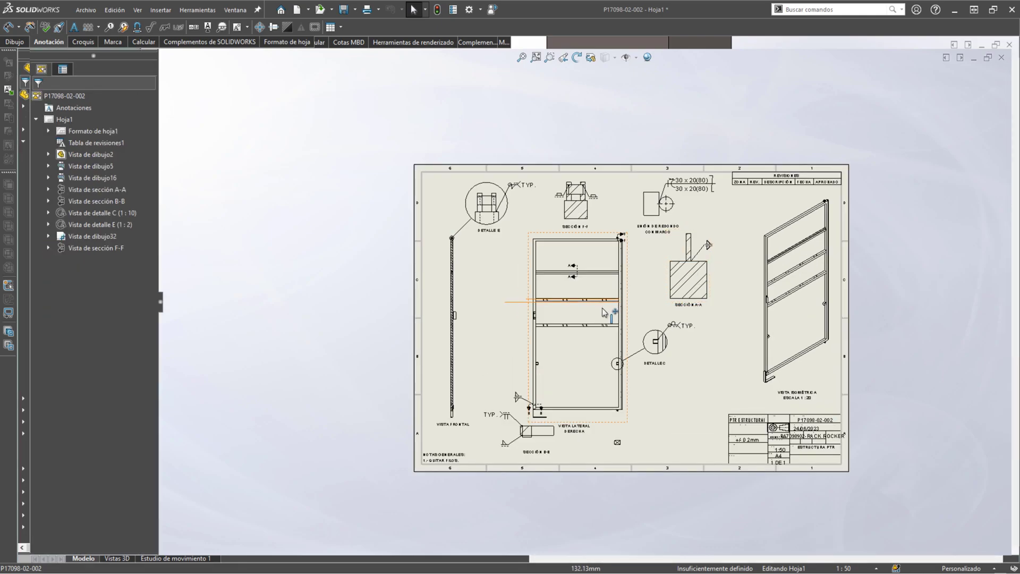
pyautogui.scroll(-10, 604, 311)
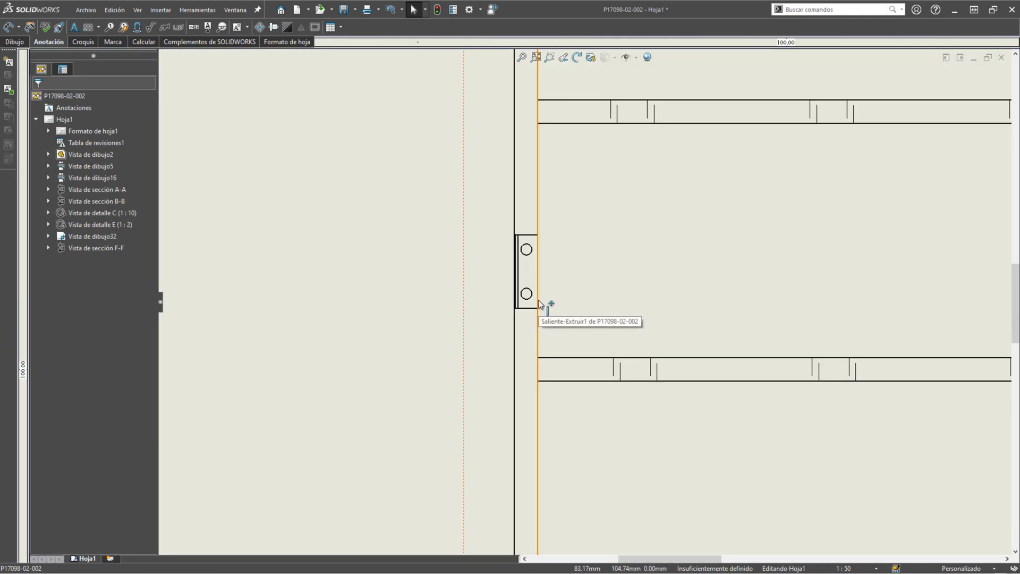
pyautogui.scroll(-5, 538, 277)
pyautogui.scroll(8, 572, 241)
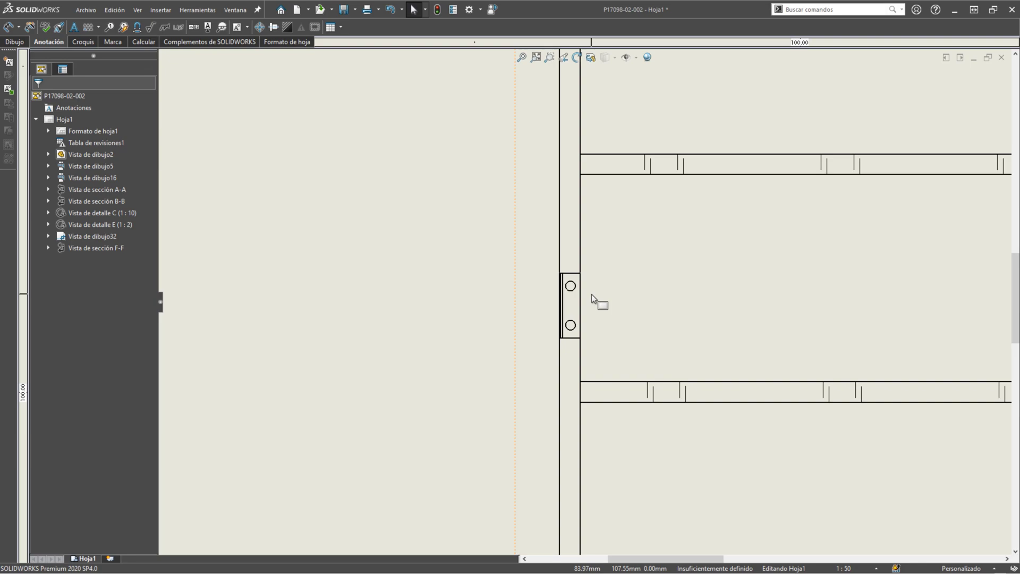
pyautogui.scroll(-5, 582, 295)
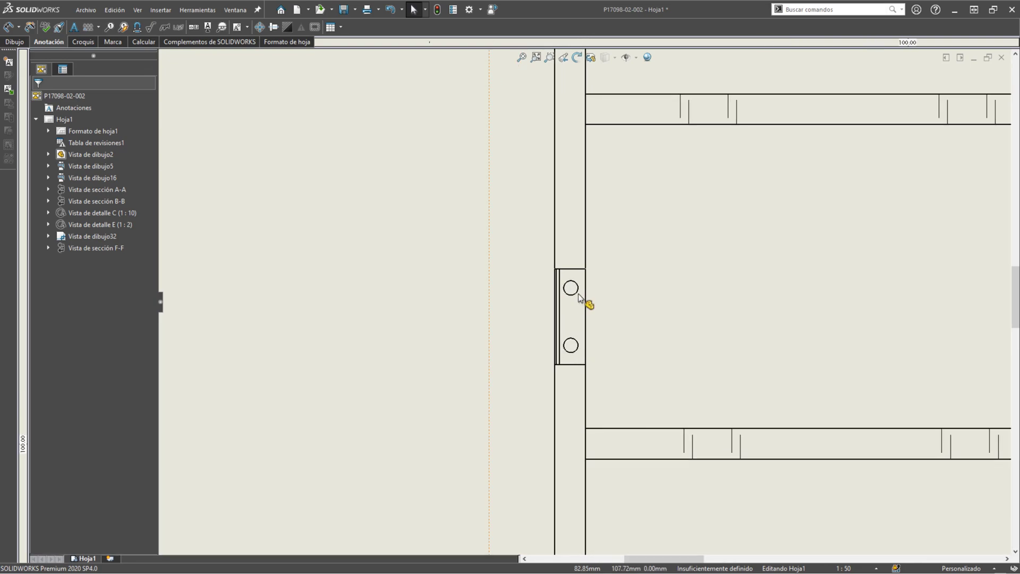
pyautogui.scroll(3, 587, 292)
pyautogui.scroll(-6, 587, 289)
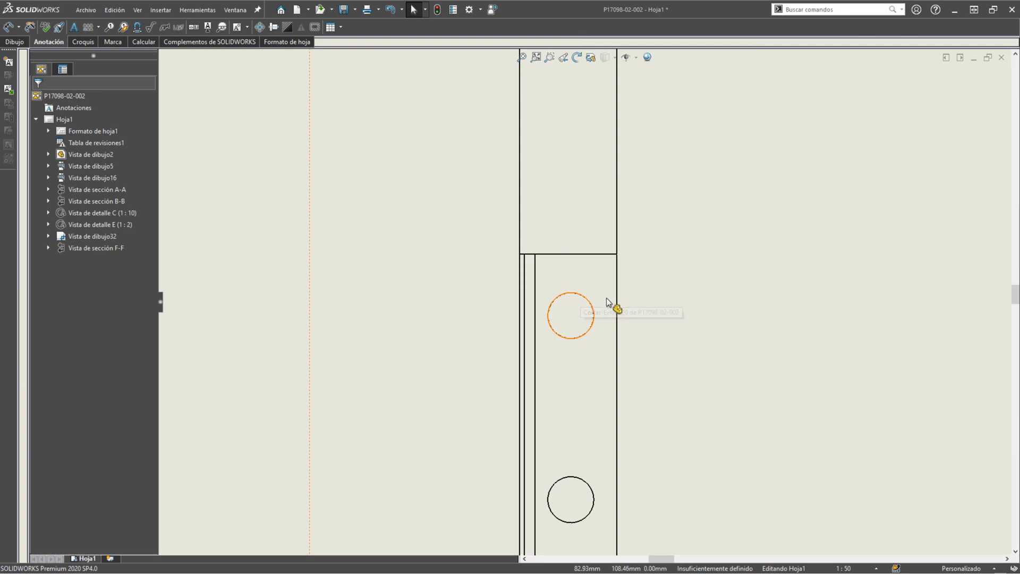
pyautogui.scroll(3, 640, 369)
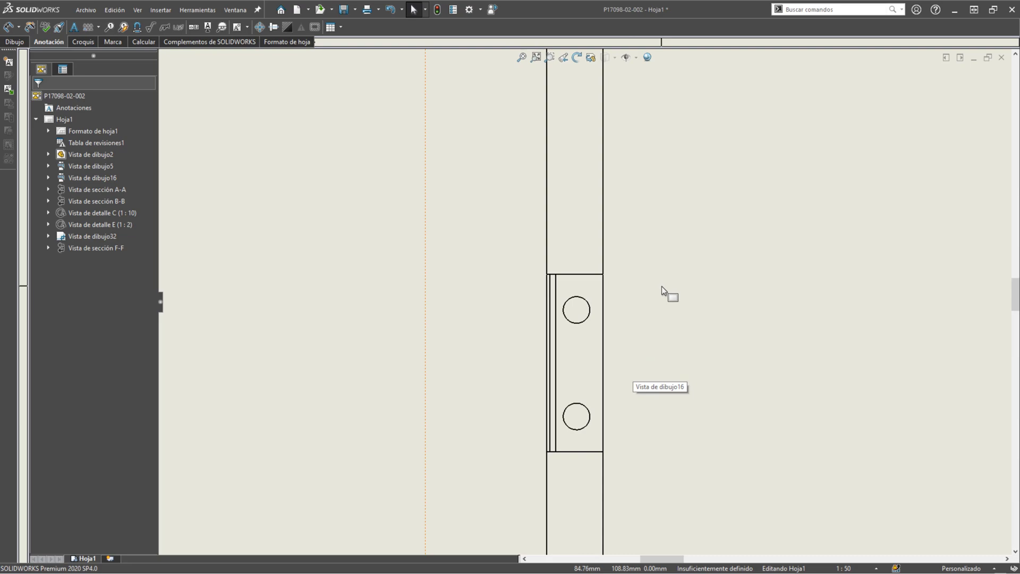
# - Switch to tema_3.3.pdf in Adobe Acrobat Reader and find Tabla 4 with the weld dimensioning examples on page 10
pyautogui.scroll(3, 589, 286)
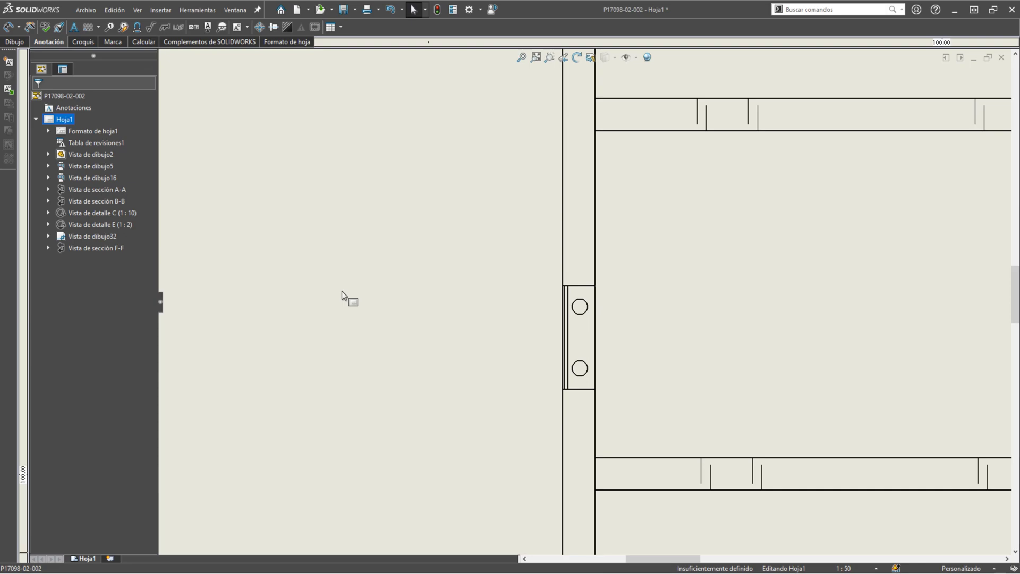
pyautogui.hotkey('alt', 'Tab')
pyautogui.press('Escape')
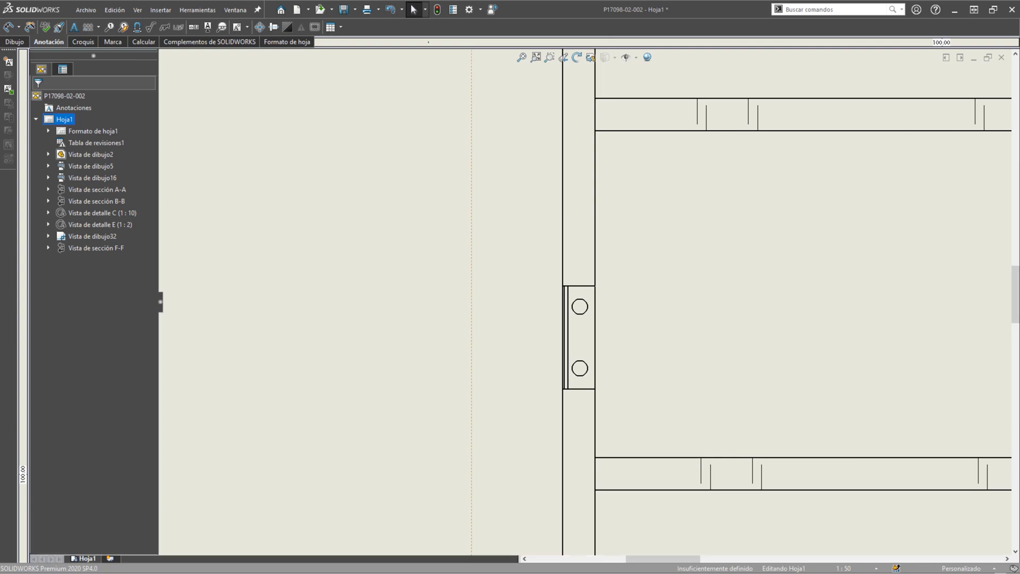
pyautogui.hotkey('alt', 'Tab')
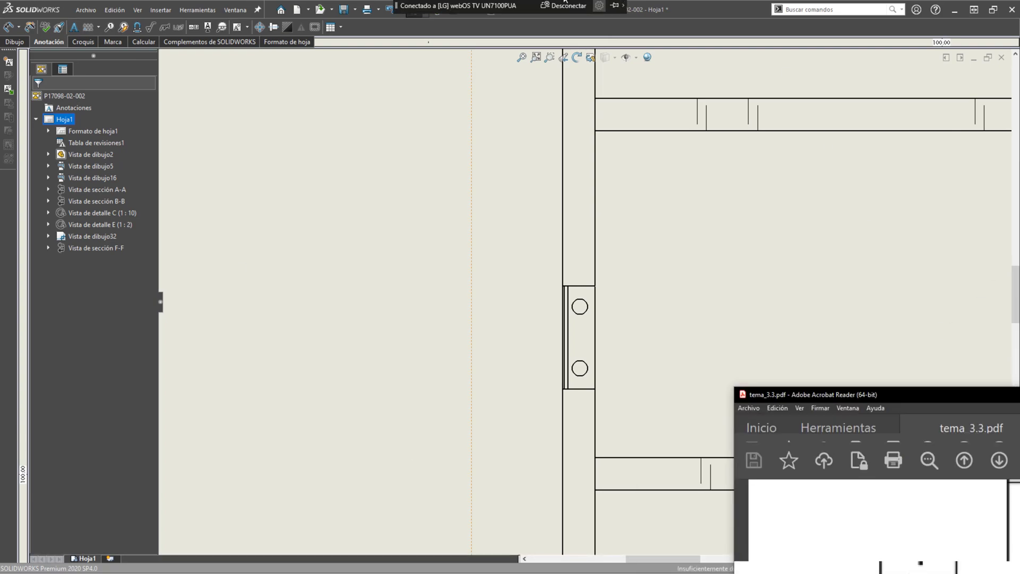
pyautogui.keyDown('ctrl'); pyautogui.scroll(-3, 480, 351); pyautogui.keyUp('ctrl')
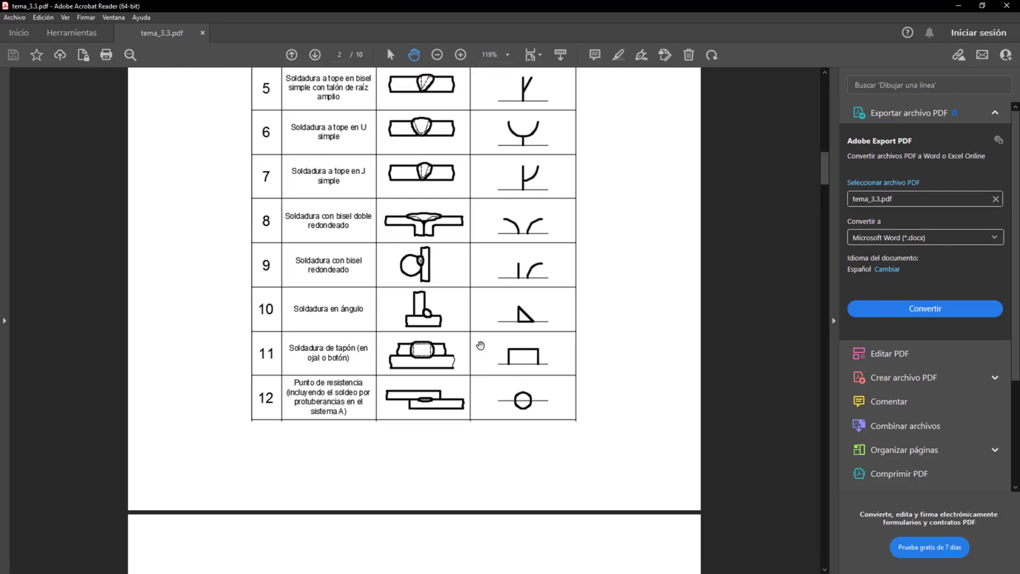
pyautogui.scroll(-1, 480, 346)
pyautogui.keyDown('ctrl'); pyautogui.scroll(-4, 478, 342); pyautogui.keyUp('ctrl')
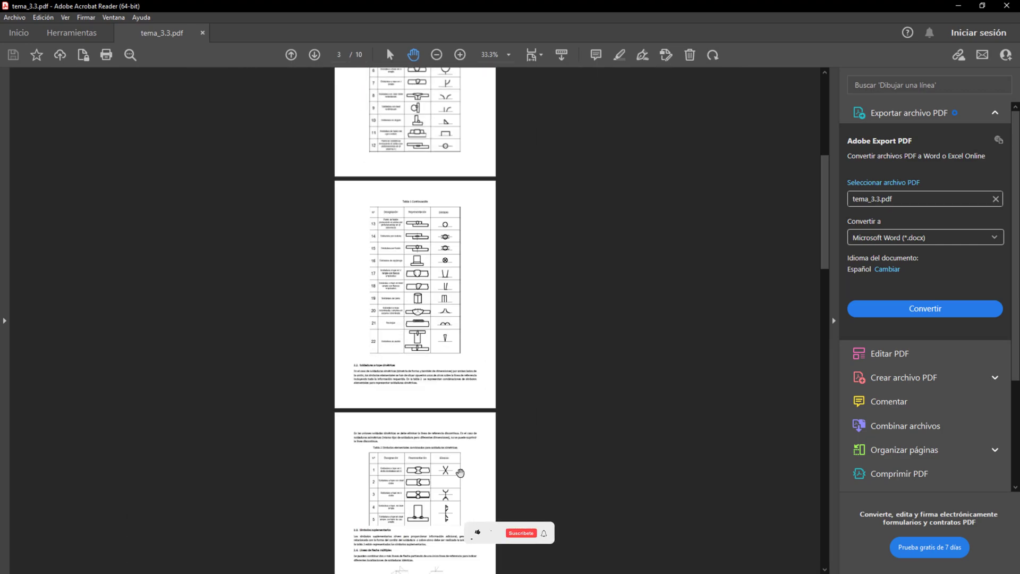
pyautogui.scroll(-10, 460, 472)
pyautogui.keyDown('ctrl'); pyautogui.scroll(4, 407, 237); pyautogui.keyUp('ctrl')
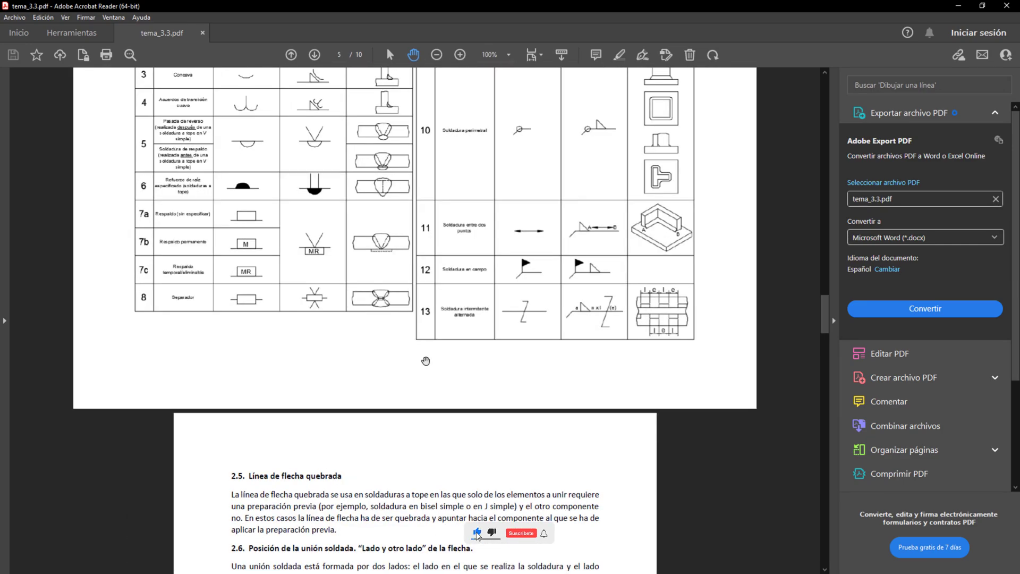
pyautogui.keyDown('ctrl'); pyautogui.scroll(-4, 426, 360); pyautogui.keyUp('ctrl')
pyautogui.scroll(-8, 424, 377)
pyautogui.keyDown('ctrl'); pyautogui.scroll(4, 423, 399); pyautogui.keyUp('ctrl')
pyautogui.keyDown('ctrl'); pyautogui.scroll(-2, 422, 399); pyautogui.keyUp('ctrl')
pyautogui.scroll(-8, 421, 401)
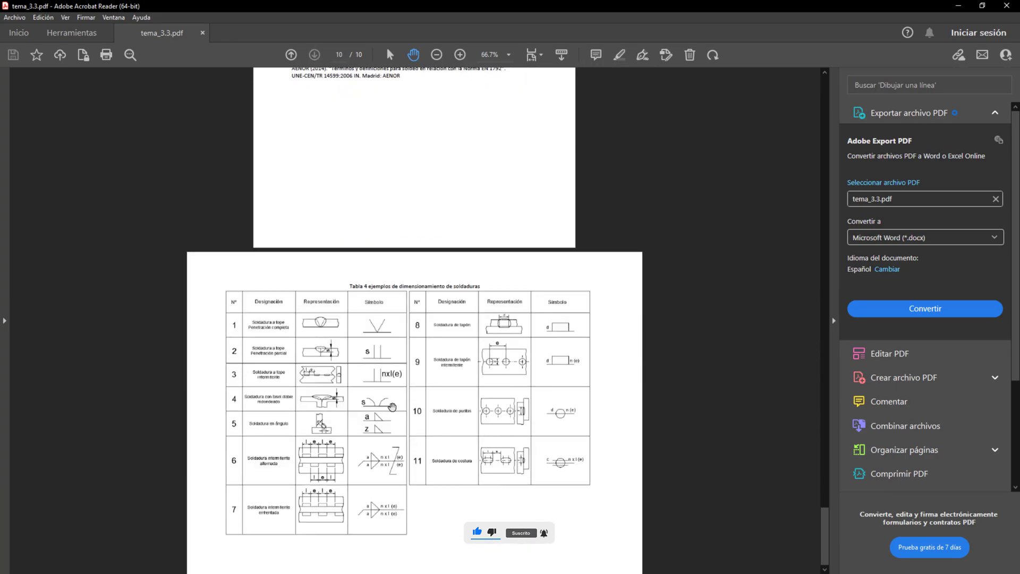
pyautogui.keyDown('ctrl'); pyautogui.scroll(3, 393, 406); pyautogui.keyUp('ctrl')
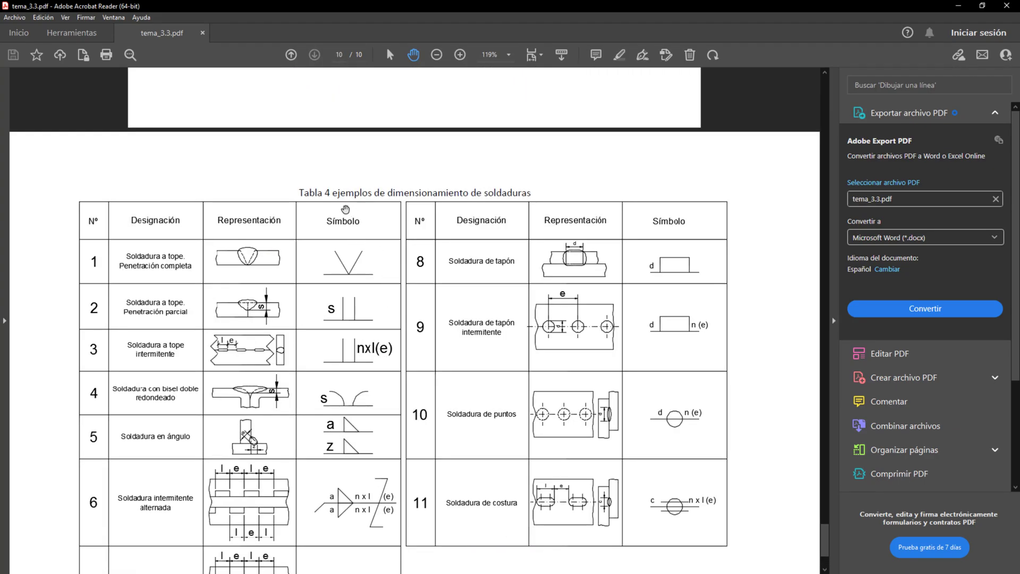
pyautogui.keyDown('ctrl'); pyautogui.scroll(1, 292, 377); pyautogui.keyUp('ctrl')
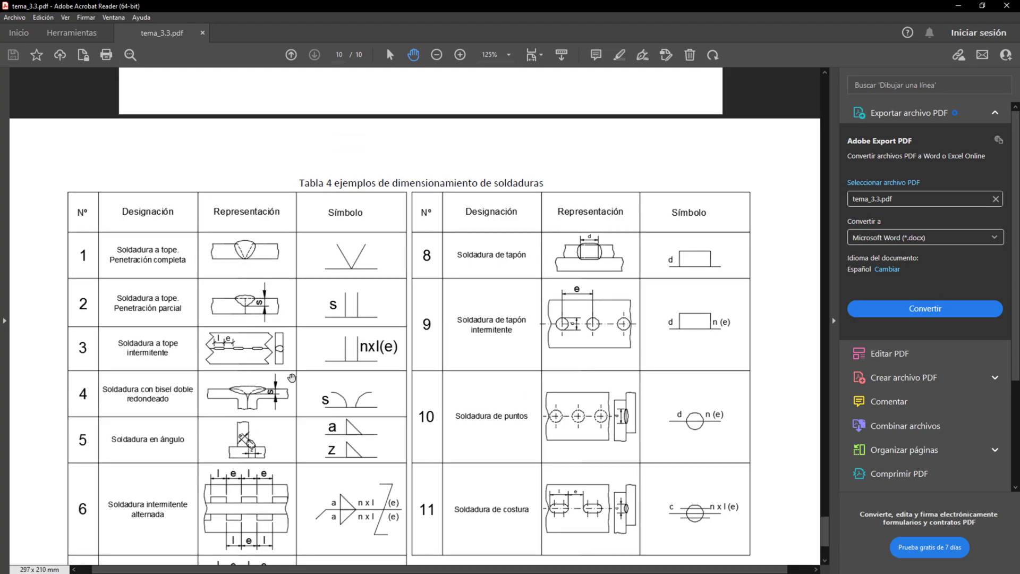
pyautogui.scroll(-3, 327, 361)
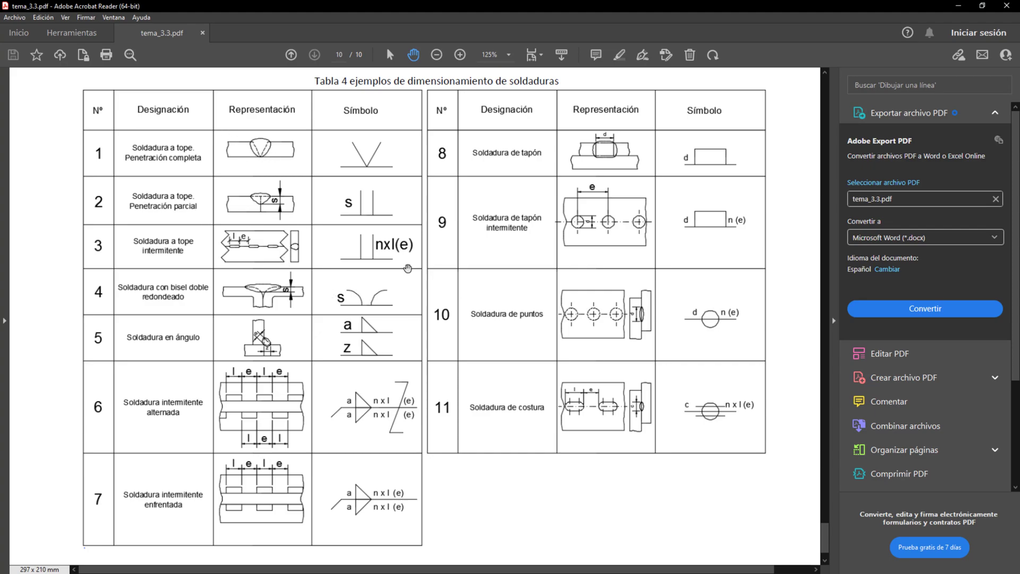
# - Examine the dimensioning of full-penetration, partial-penetration and intermittent butt welds in rows 1 to 3 of Tabla 4, continuing to row 4
pyautogui.scroll(2, 338, 208)
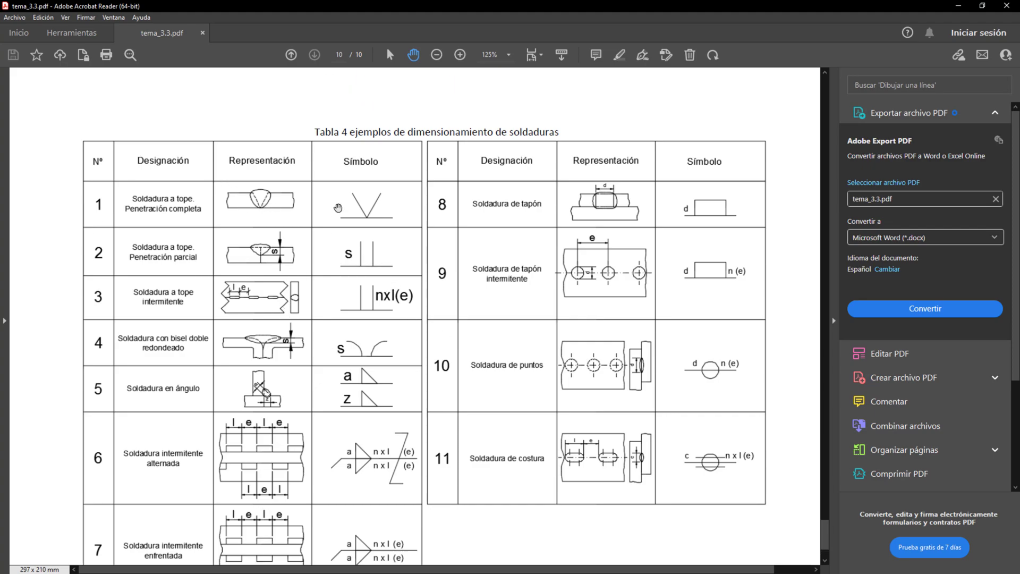
pyautogui.keyDown('ctrl'); pyautogui.scroll(4, 286, 250); pyautogui.keyUp('ctrl')
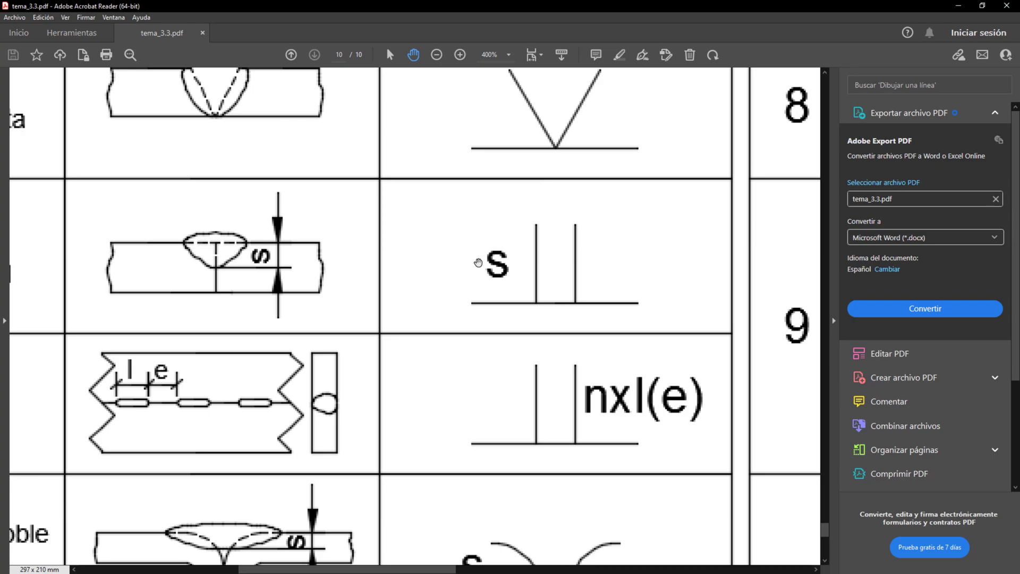
pyautogui.scroll(1, 569, 319)
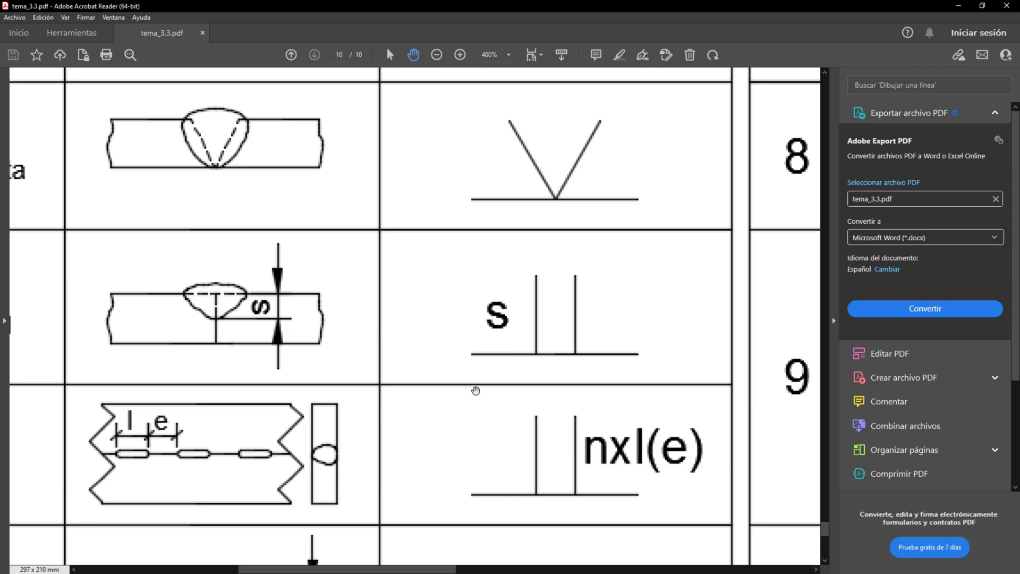
pyautogui.keyDown('ctrl'); pyautogui.scroll(-2, 475, 391); pyautogui.keyUp('ctrl')
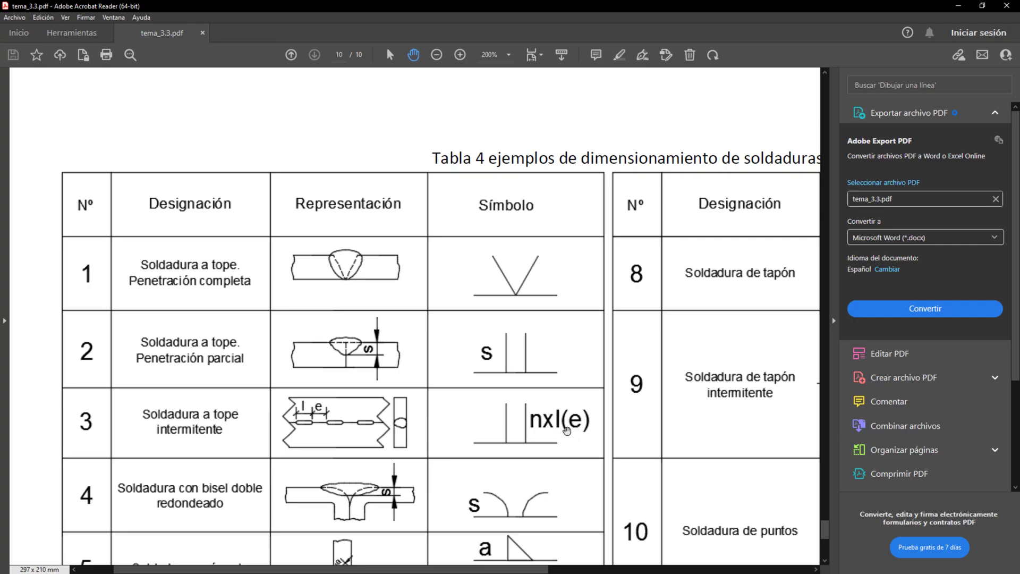
pyautogui.scroll(-3, 566, 430)
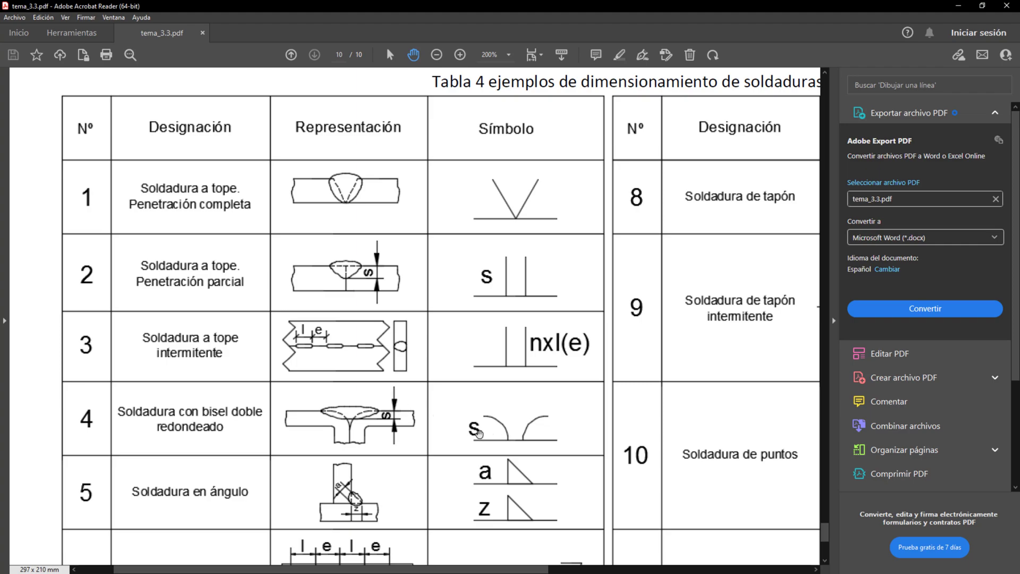
pyautogui.keyDown('ctrl'); pyautogui.scroll(3, 478, 433); pyautogui.keyUp('ctrl')
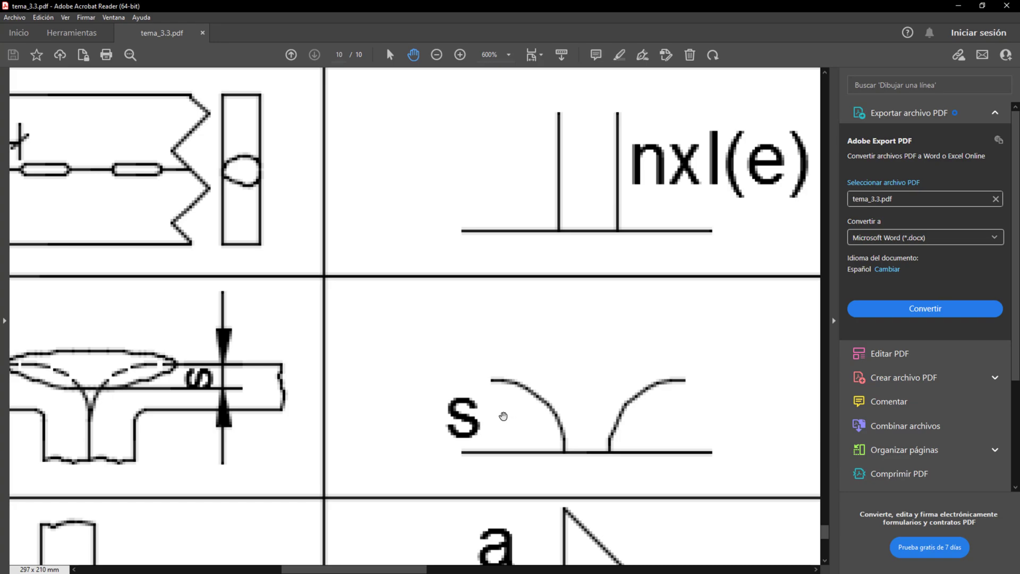
pyautogui.scroll(2, 246, 407)
pyautogui.keyDown('ctrl'); pyautogui.scroll(-2, 245, 408); pyautogui.keyUp('ctrl')
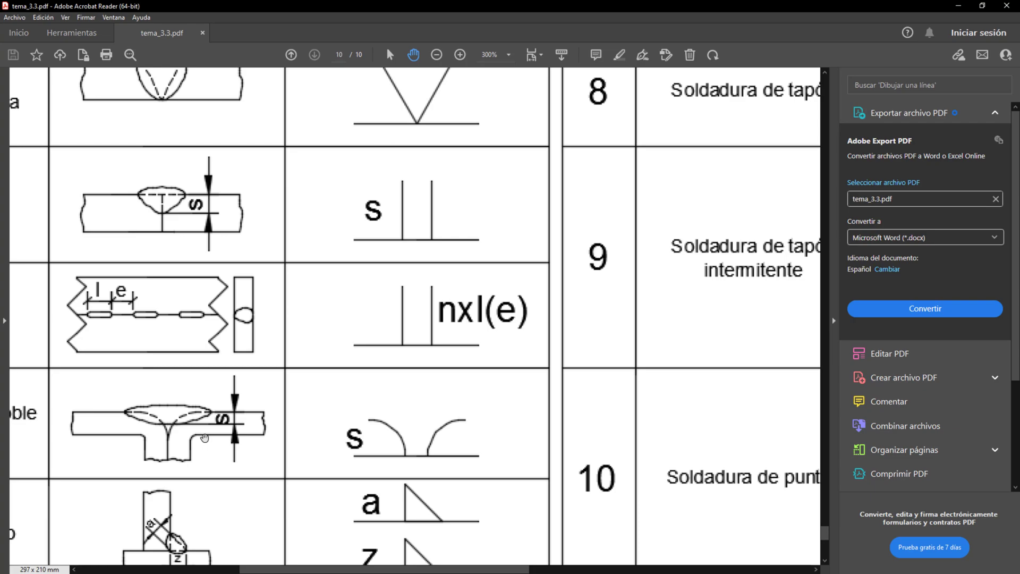
# - Examine the rounded double-bevel, fillet, and staggered and opposed intermittent weld dimensioning in rows 4 to 7 of Tabla 4
pyautogui.scroll(-3, 340, 438)
pyautogui.hscroll(-10, 342, 437)
pyautogui.hscroll(10, 372, 446)
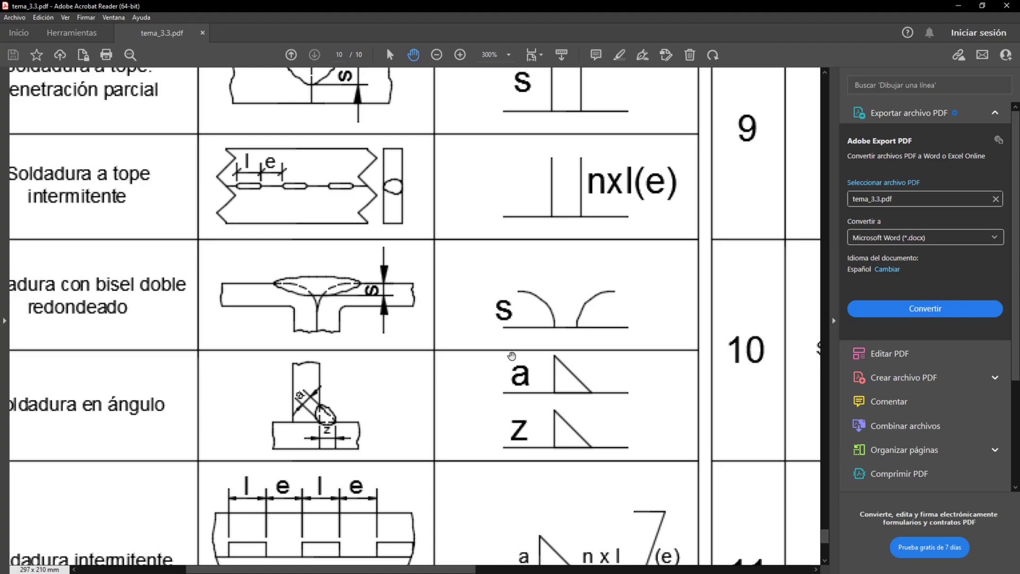
pyautogui.hscroll(-5, 200, 424)
pyautogui.scroll(1, 250, 426)
pyautogui.scroll(-1, 455, 455)
pyautogui.hscroll(6, 455, 455)
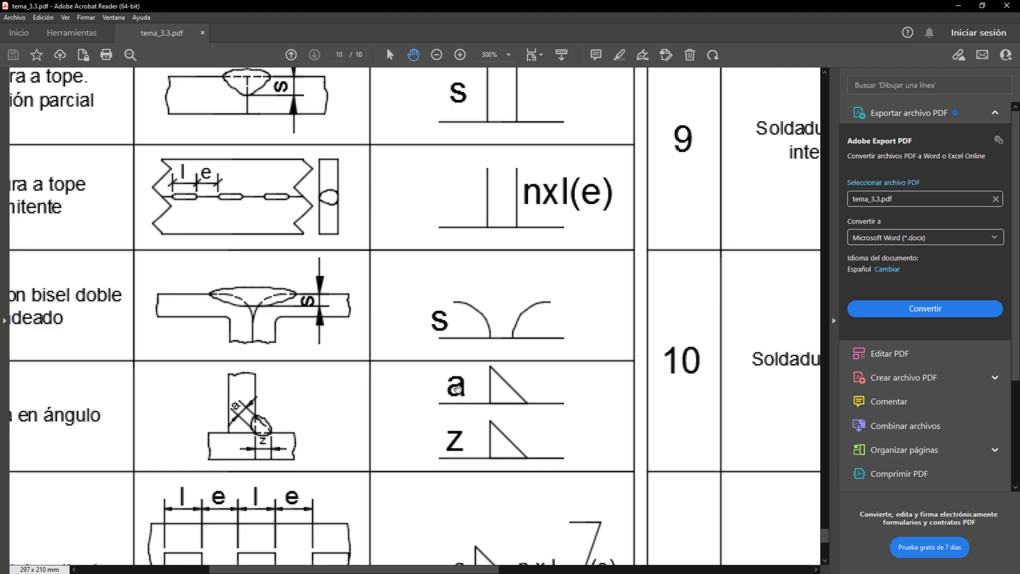
pyautogui.keyDown('ctrl'); pyautogui.scroll(-1, 472, 530); pyautogui.keyUp('ctrl')
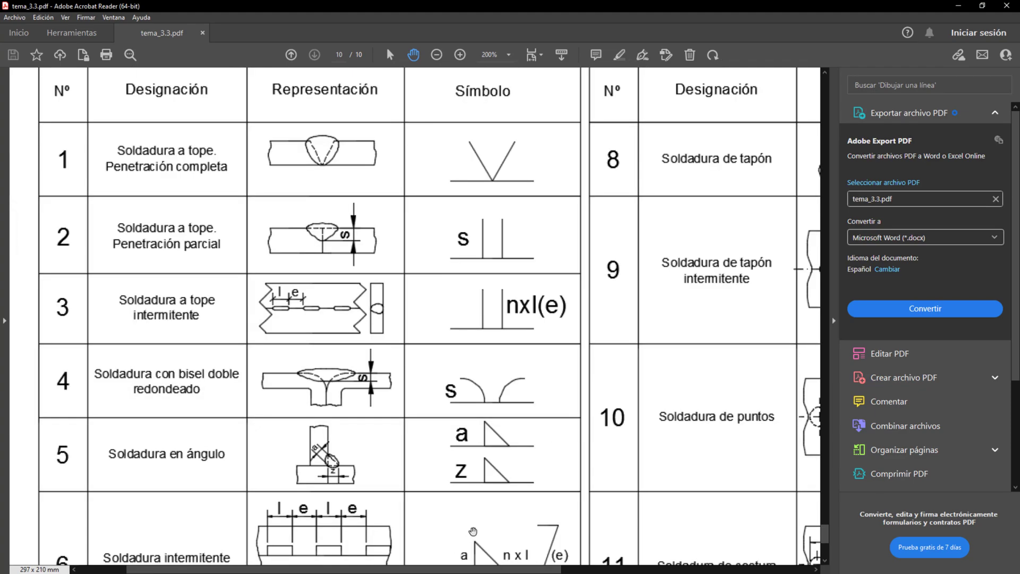
pyautogui.scroll(-3, 486, 506)
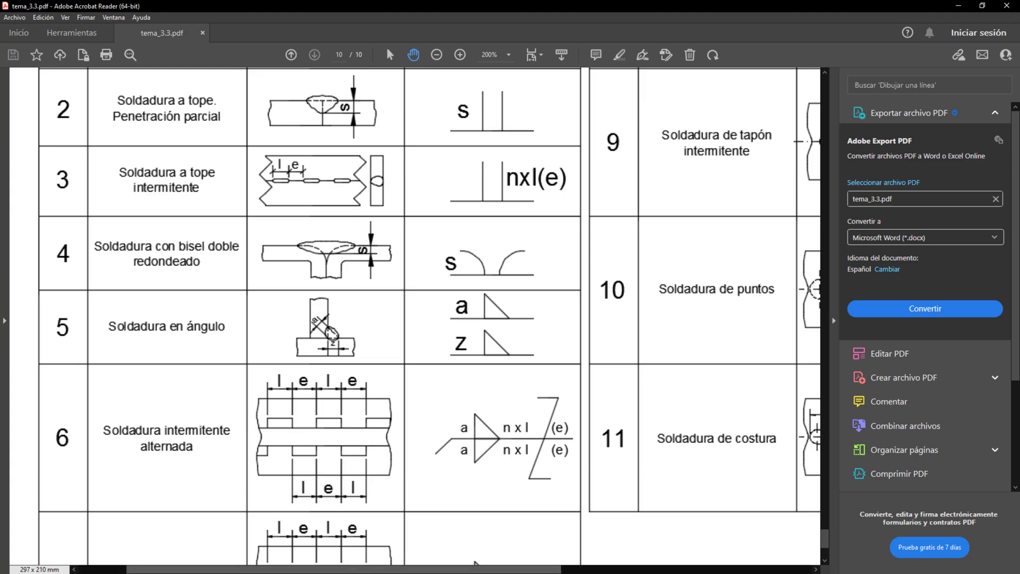
pyautogui.scroll(-3, 361, 494)
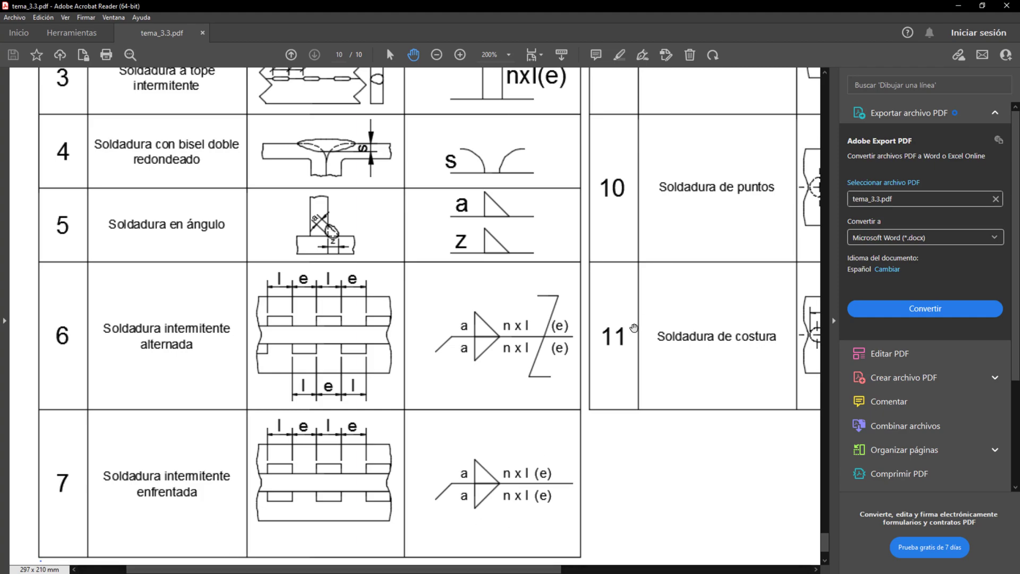
# - Examine the plug, intermittent plug, spot and seam weld dimensioning in rows 8 to 11 of Tabla 4
pyautogui.keyDown('ctrl'); pyautogui.scroll(-2, 633, 328); pyautogui.keyUp('ctrl')
pyautogui.scroll(3, 658, 287)
pyautogui.keyDown('ctrl'); pyautogui.scroll(4, 658, 271); pyautogui.keyUp('ctrl')
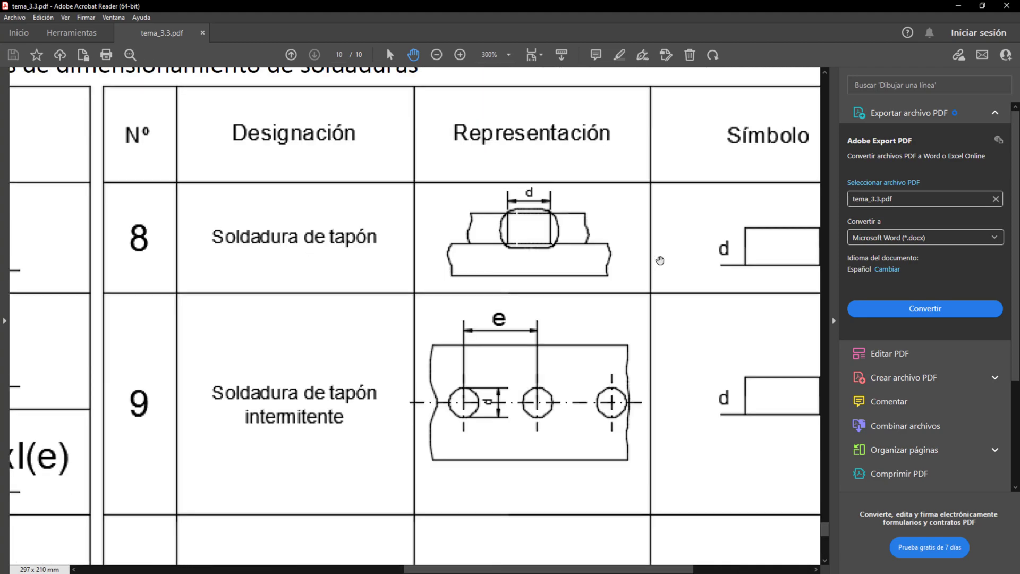
pyautogui.hscroll(3, 660, 260)
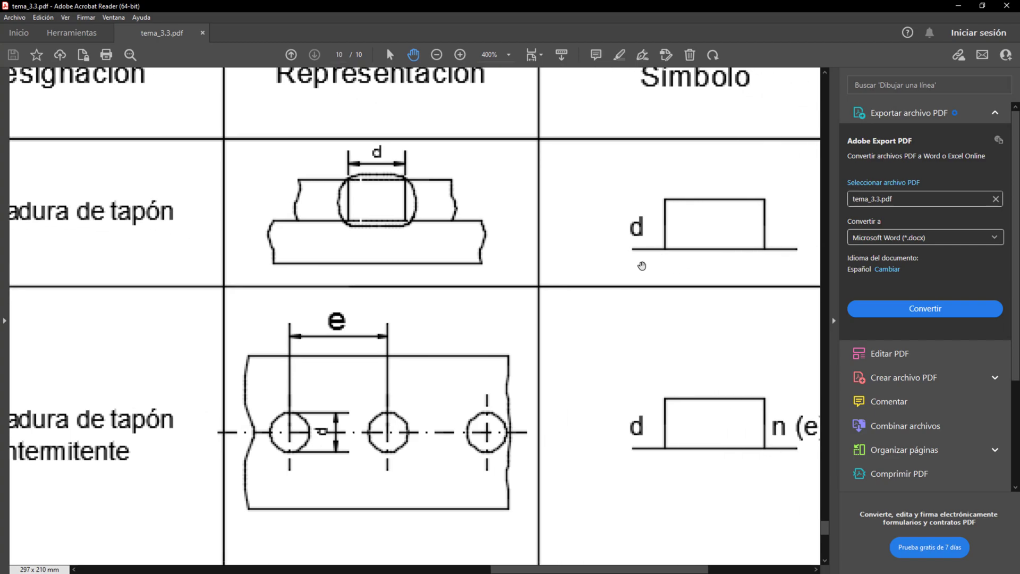
pyautogui.keyDown('ctrl'); pyautogui.scroll(-2, 640, 265); pyautogui.keyUp('ctrl')
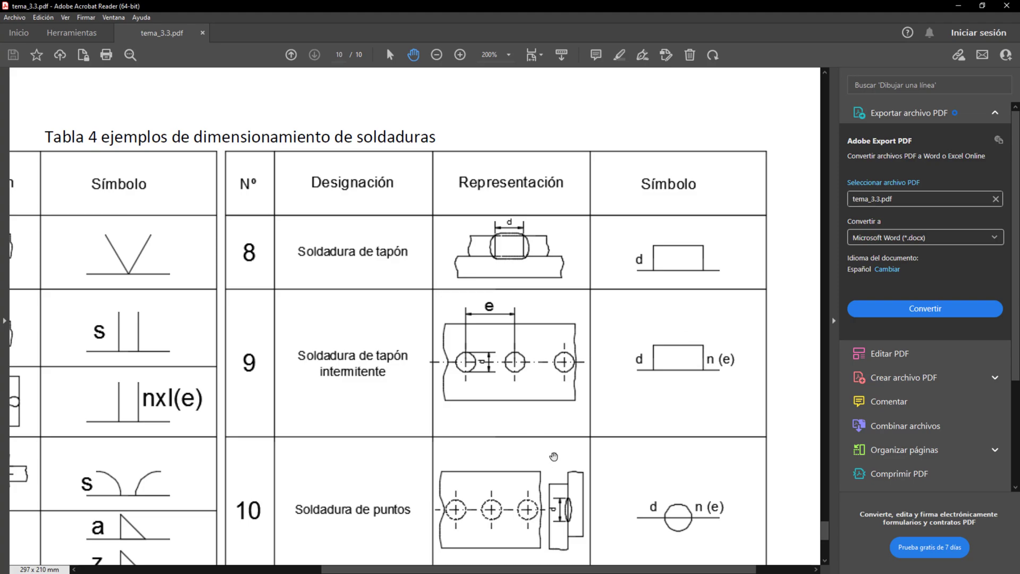
pyautogui.scroll(-3, 567, 509)
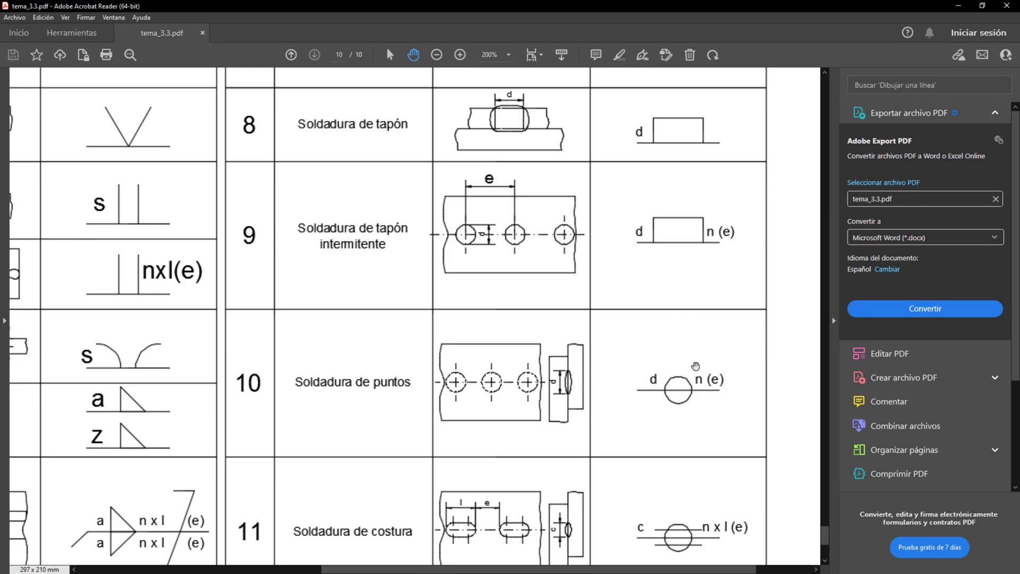
pyautogui.scroll(-2, 695, 366)
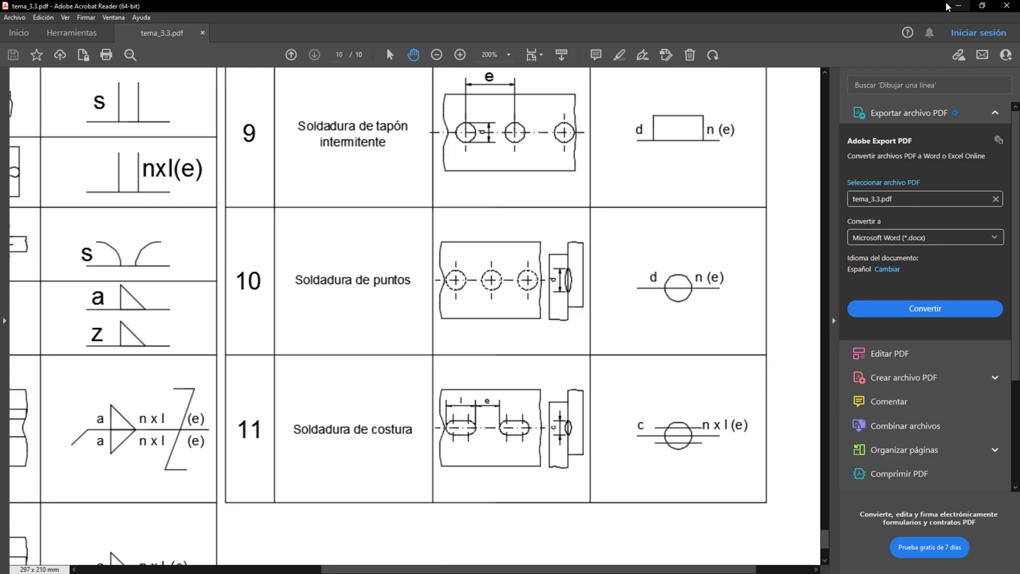
pyautogui.keyDown('ctrl'); pyautogui.scroll(-2, 609, 93); pyautogui.keyUp('ctrl')
pyautogui.scroll(3, 562, 182)
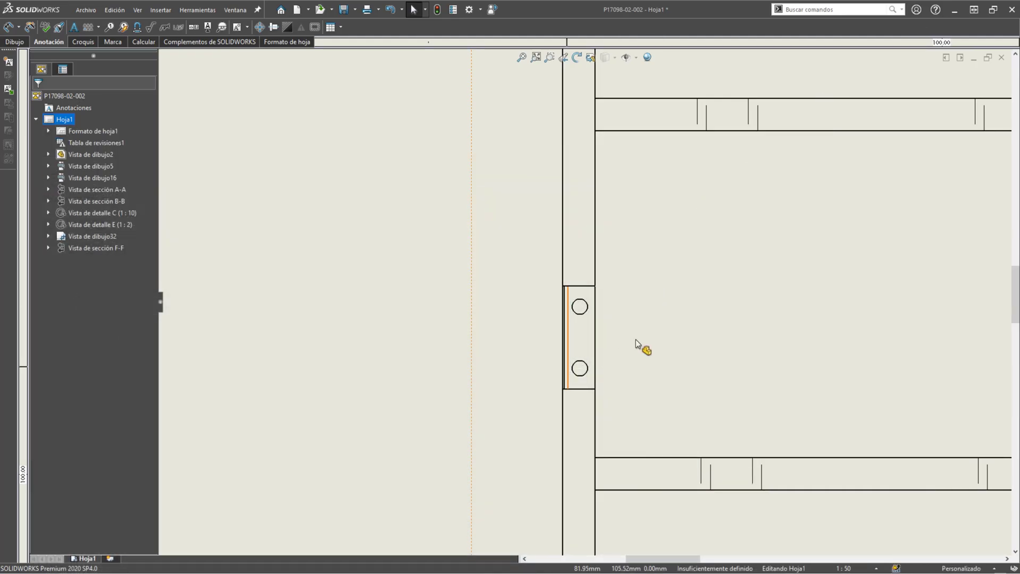
# - Return to the SOLIDWORKS drawing and measure the diameter of the upper hole in the two-hole bracket
pyautogui.scroll(-4, 600, 337)
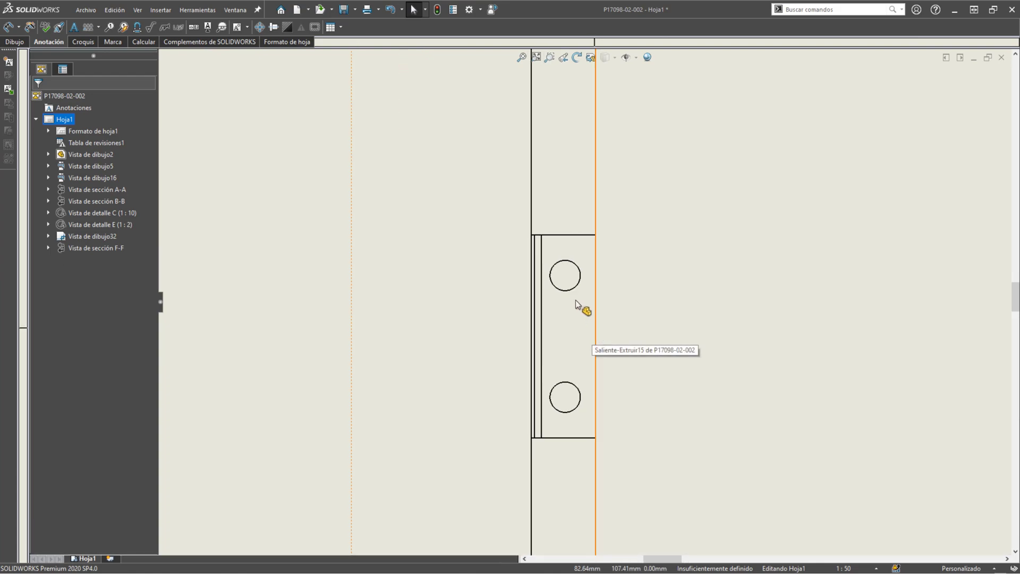
pyautogui.click(574, 265)
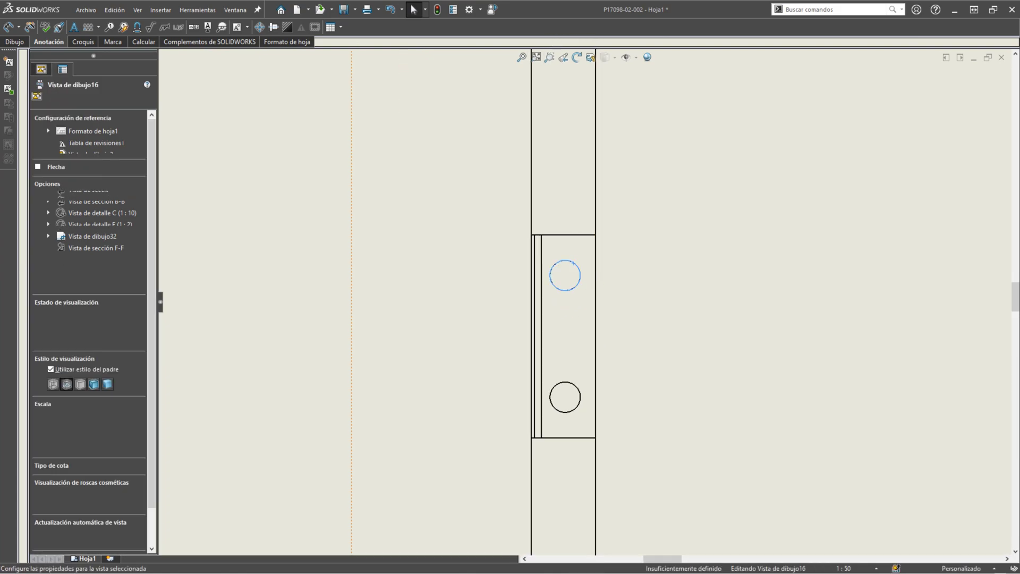
pyautogui.press('m')
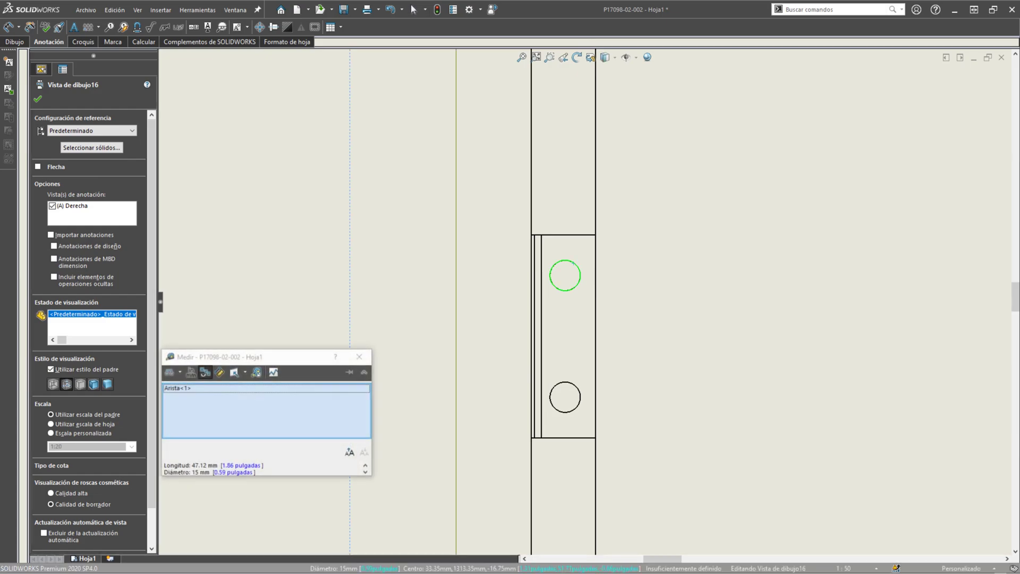
pyautogui.click(360, 356)
# - Measure the centre distance between the bracket's two holes and clear the selection
pyautogui.click(580, 406)
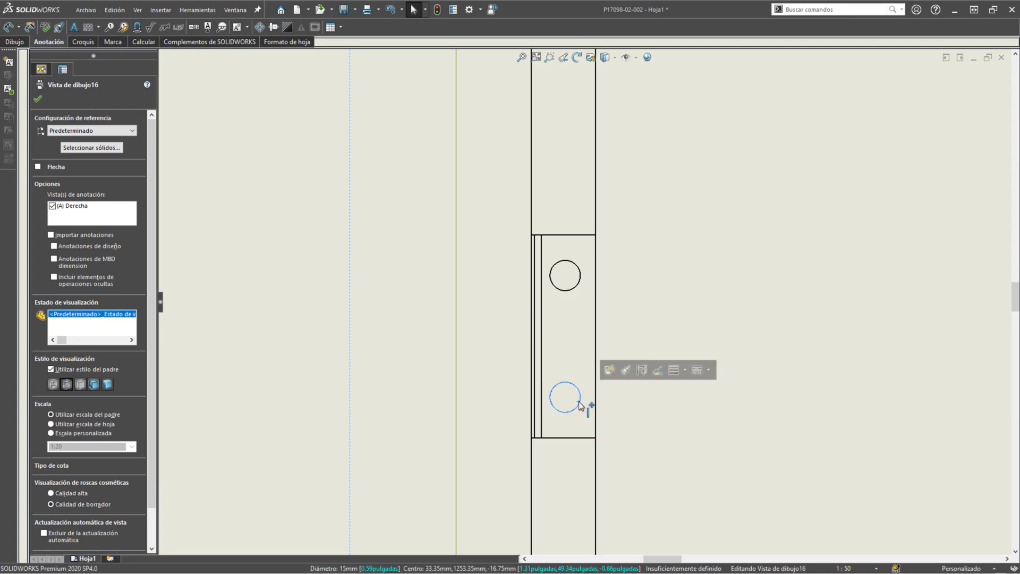
pyautogui.press('m')
pyautogui.click(580, 282)
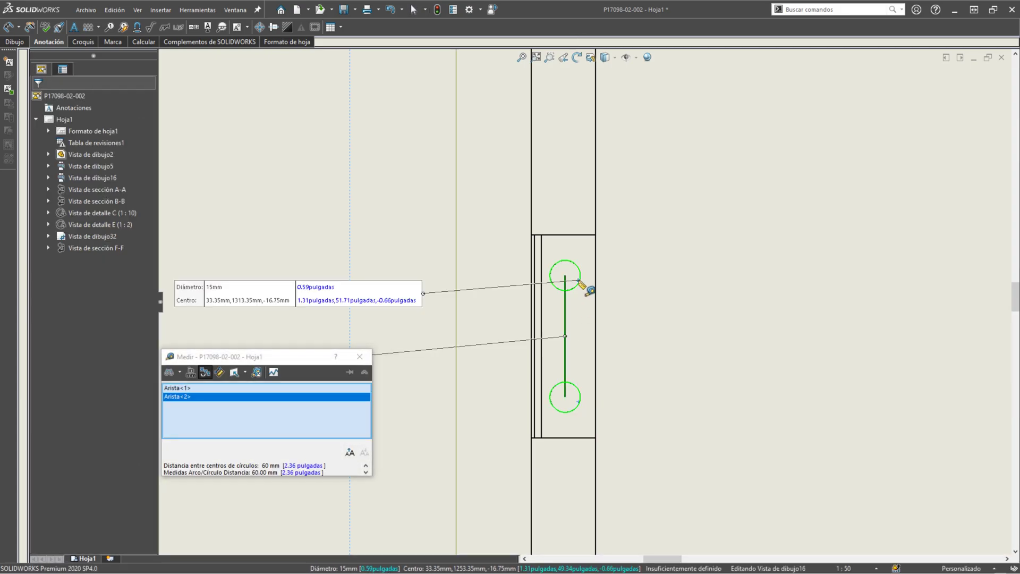
pyautogui.click(359, 357)
pyautogui.click(748, 347)
pyautogui.scroll(5, 747, 343)
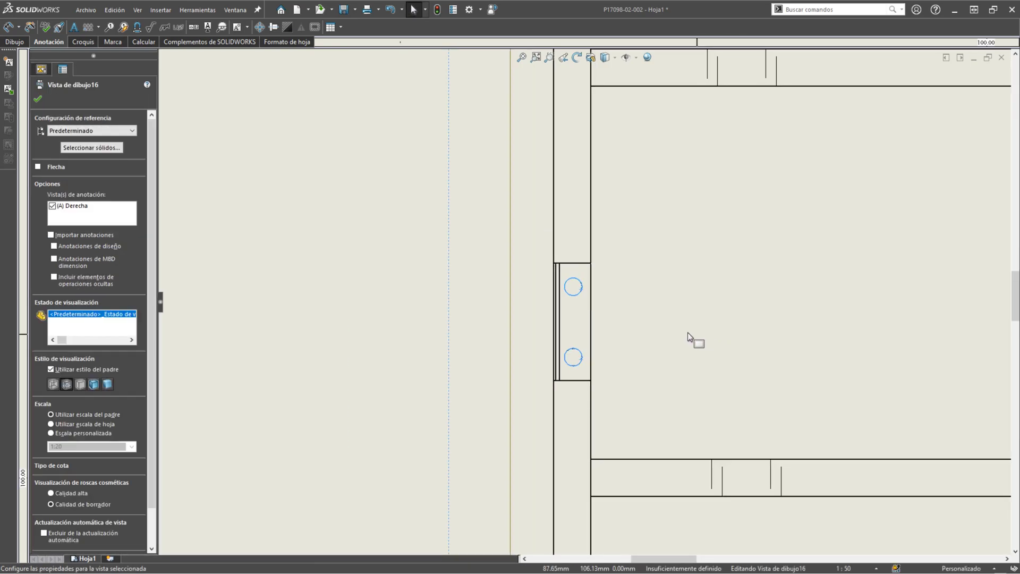
pyautogui.click(642, 317)
pyautogui.scroll(-3, 601, 302)
pyautogui.scroll(-1, 518, 321)
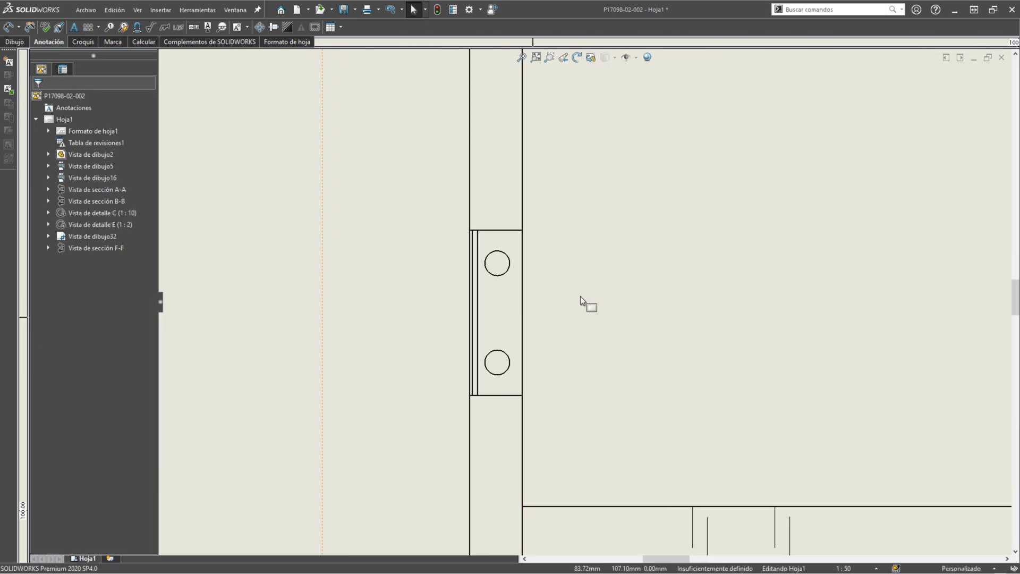
# - Create vertical section view G-G through the bracket's upper hole and place it to the left of the side view
pyautogui.click(7, 41)
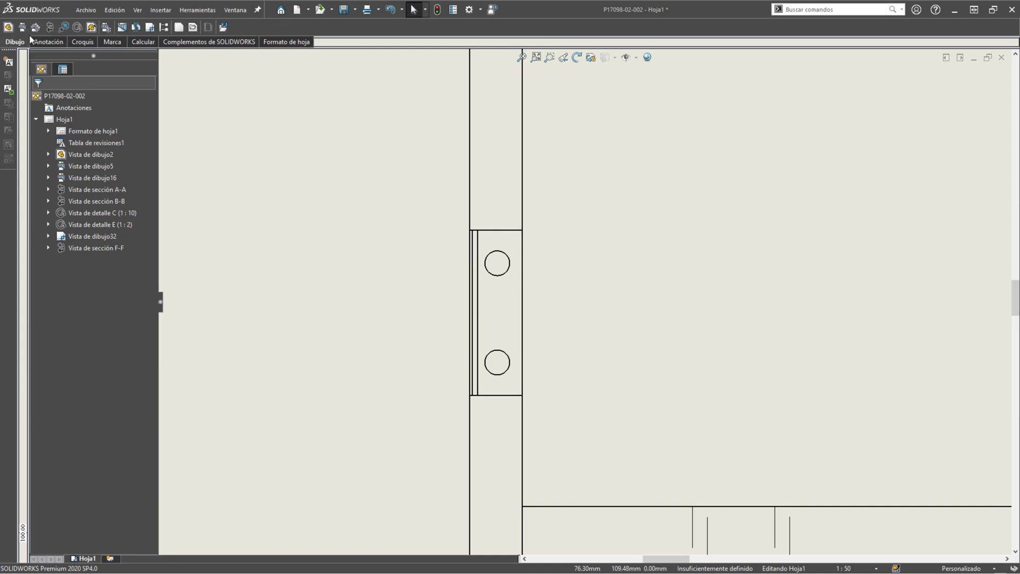
pyautogui.click(51, 27)
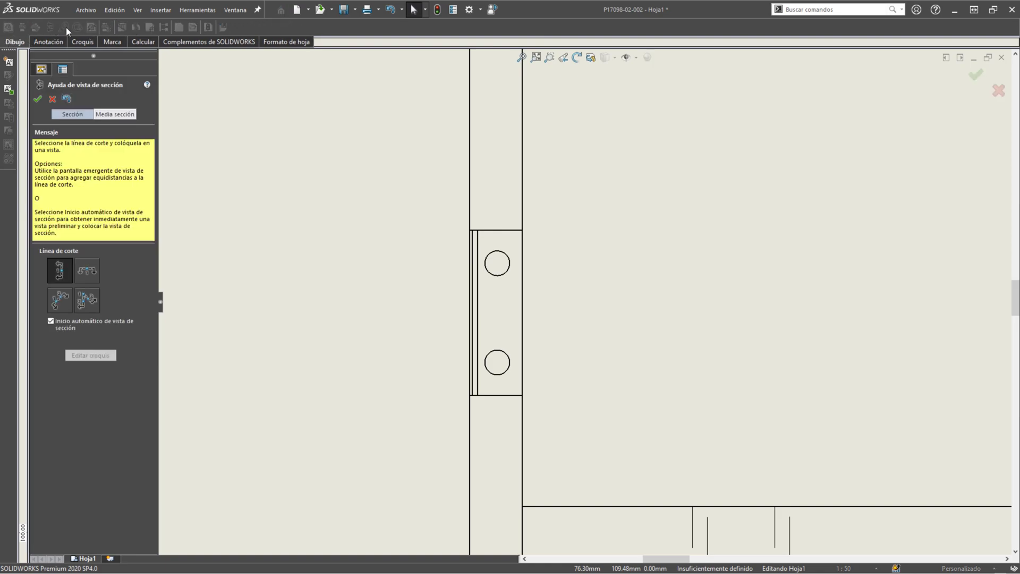
pyautogui.click(497, 263)
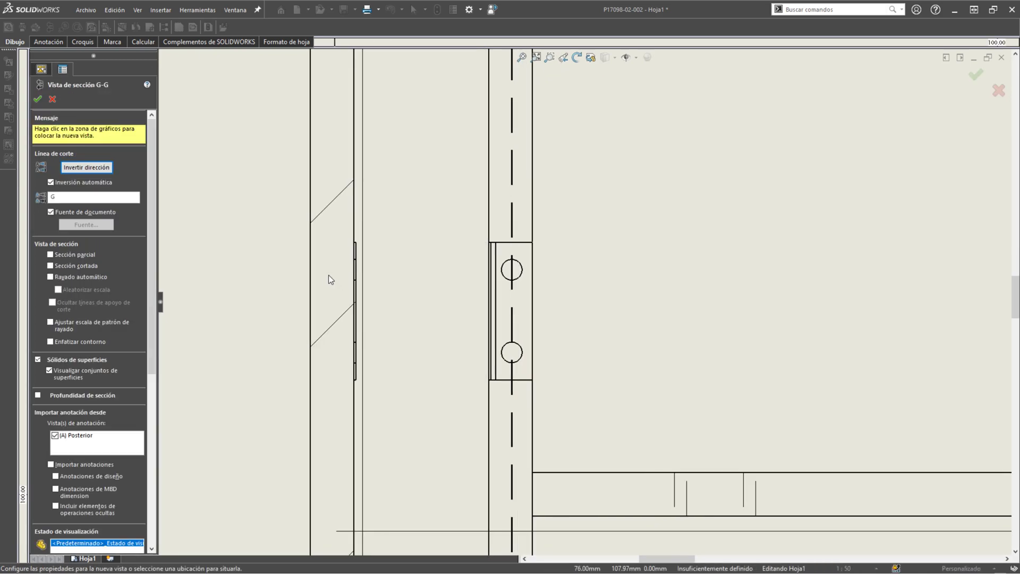
pyautogui.scroll(2, 351, 261)
pyautogui.click(369, 273)
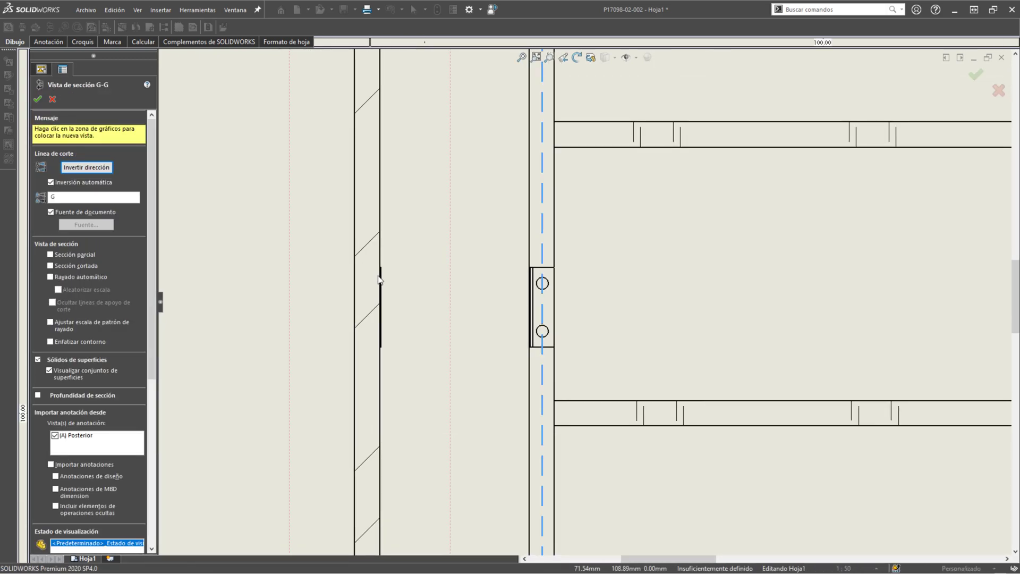
# - Shorten the upper end of section line G-G to just above the two-hole bracket
pyautogui.scroll(5, 510, 293)
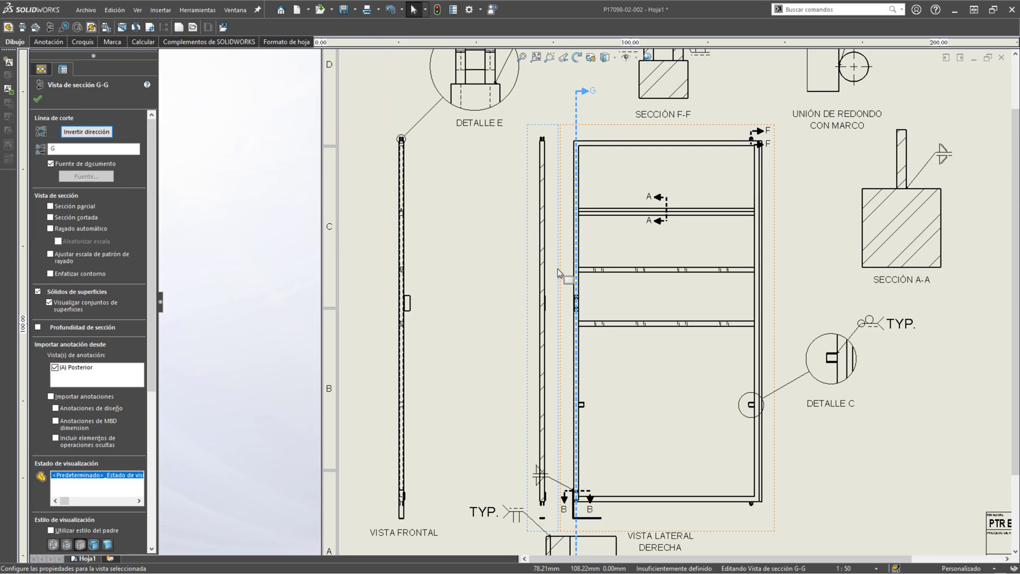
pyautogui.scroll(1, 583, 300)
pyautogui.click(581, 133)
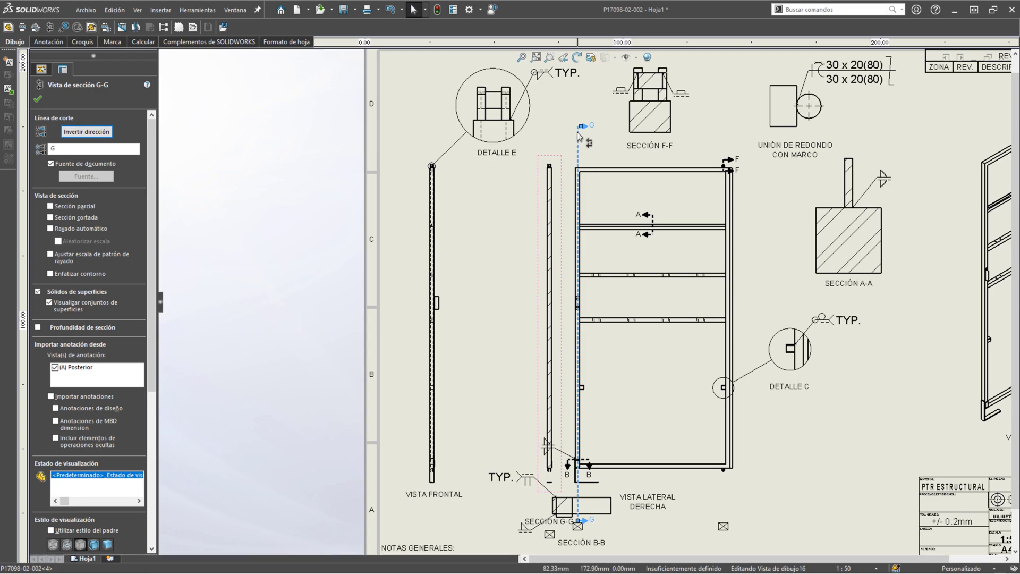
pyautogui.moveTo(580, 194); pyautogui.dragTo(582, 285)
pyautogui.scroll(-2, 600, 413)
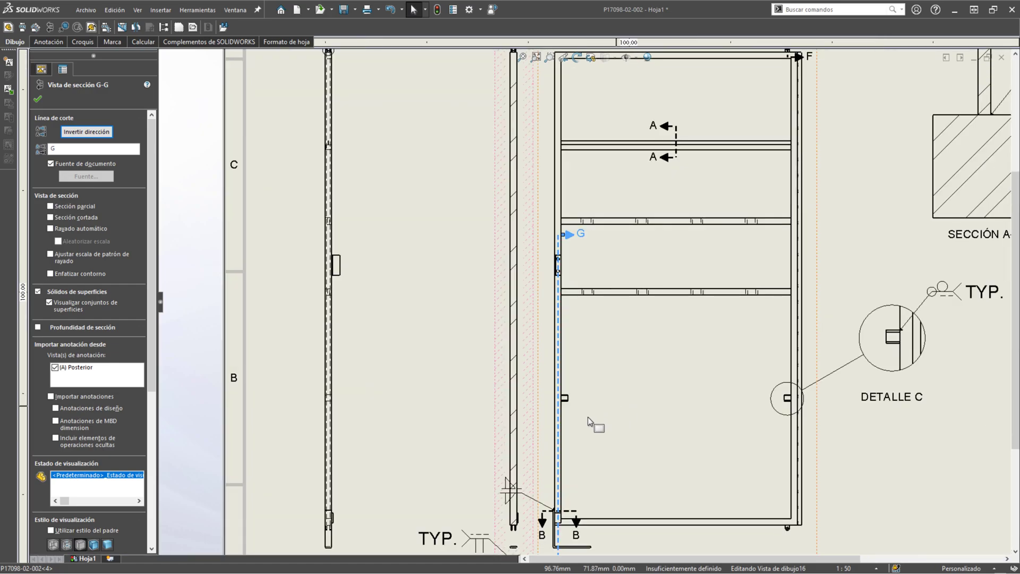
# - Delete the empty note beneath the lower end of section line G-G, beside Sección B-B
pyautogui.scroll(1, 600, 414)
pyautogui.scroll(-5, 575, 506)
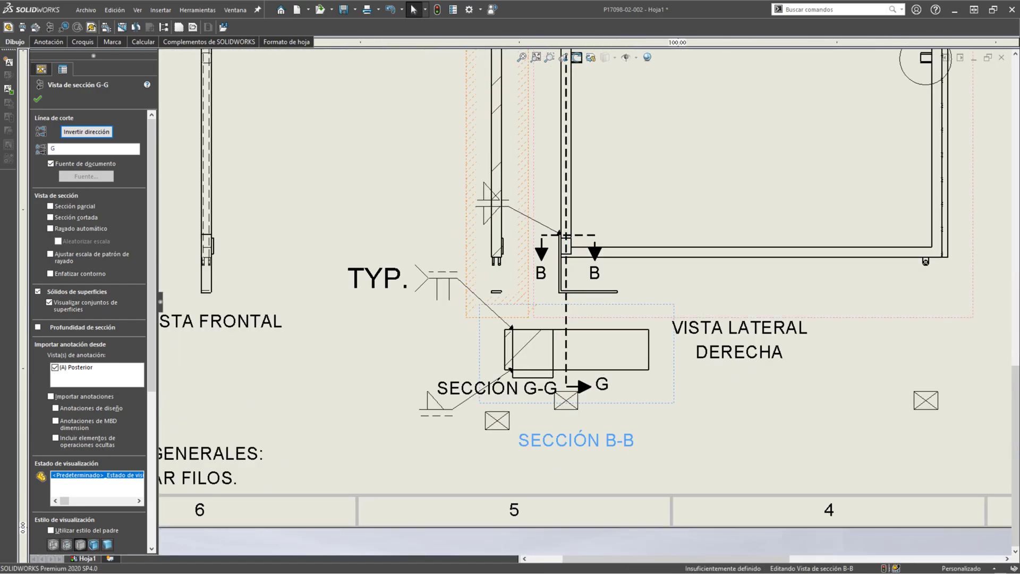
pyautogui.click(566, 401)
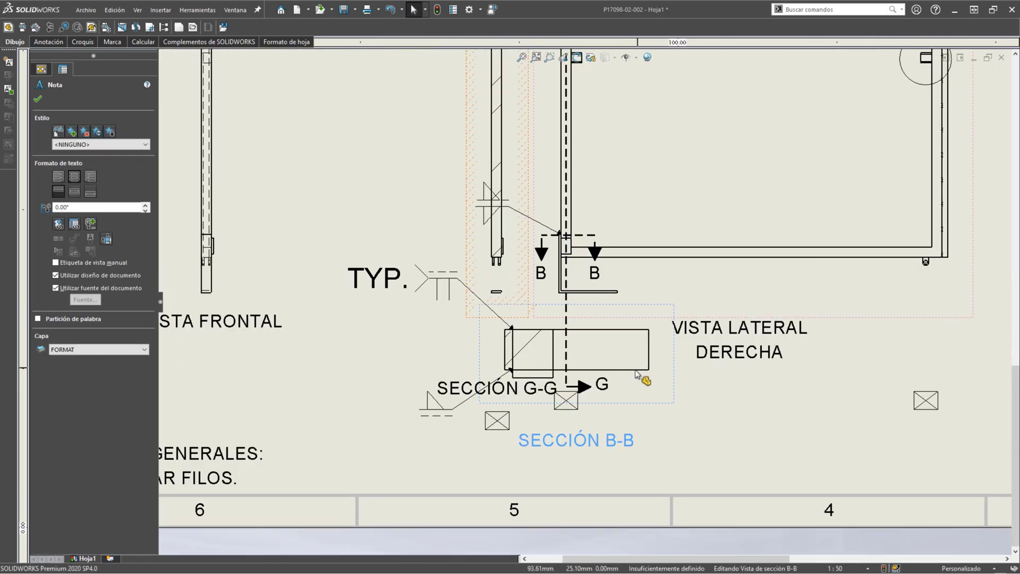
pyautogui.click(567, 401)
pyautogui.scroll(-2, 565, 399)
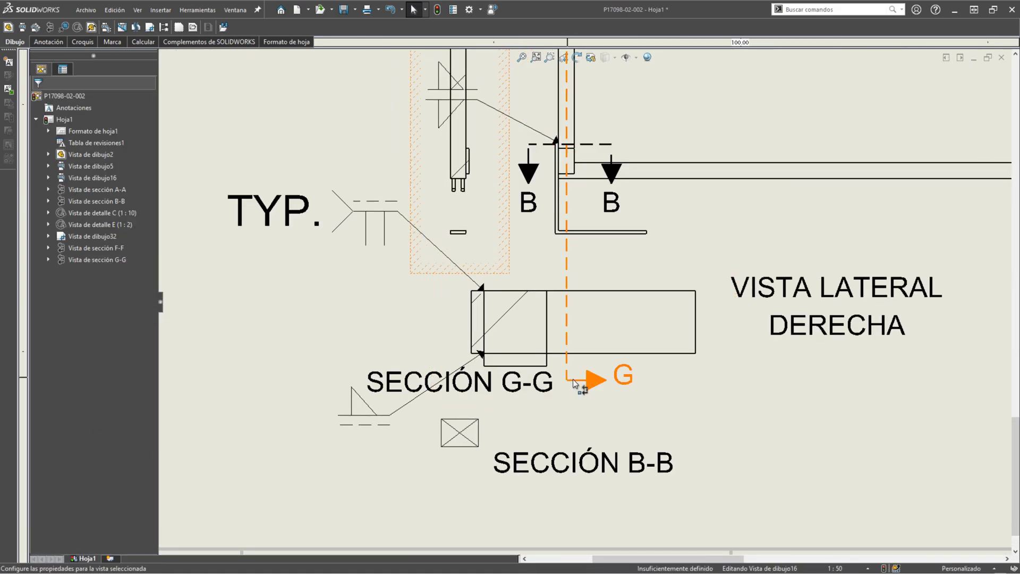
# - Shorten the lower end of section line G-G to between the bracket's two holes and rebuild the drawing
pyautogui.click(574, 382)
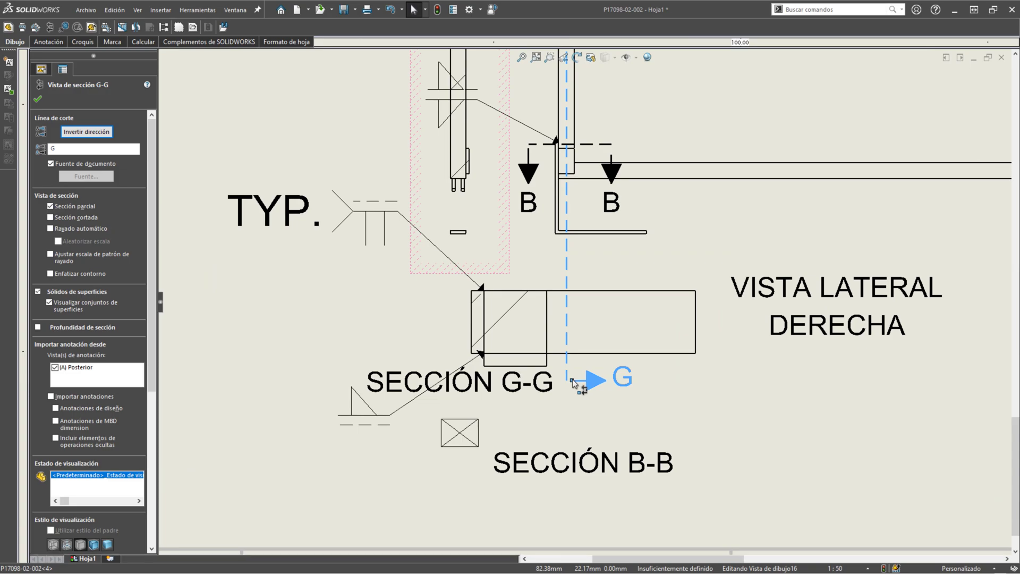
pyautogui.scroll(1, 579, 300)
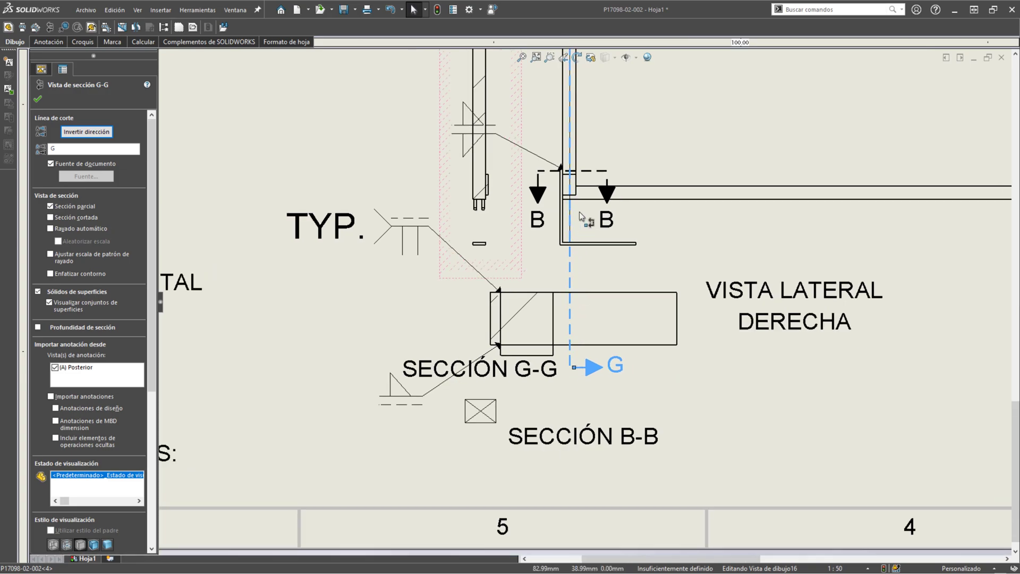
pyautogui.scroll(4, 584, 202)
pyautogui.scroll(-2, 592, 161)
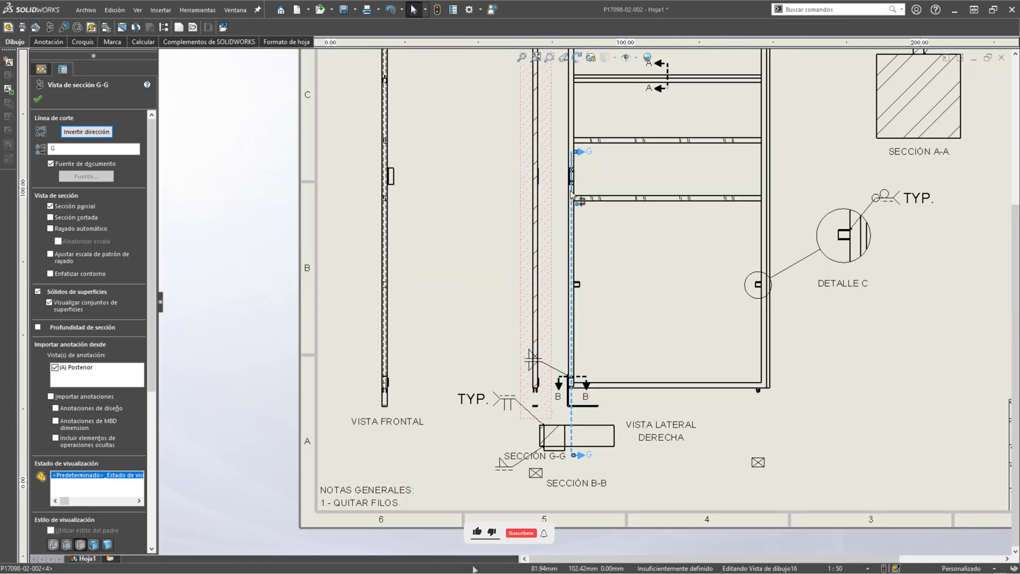
pyautogui.scroll(-6, 571, 192)
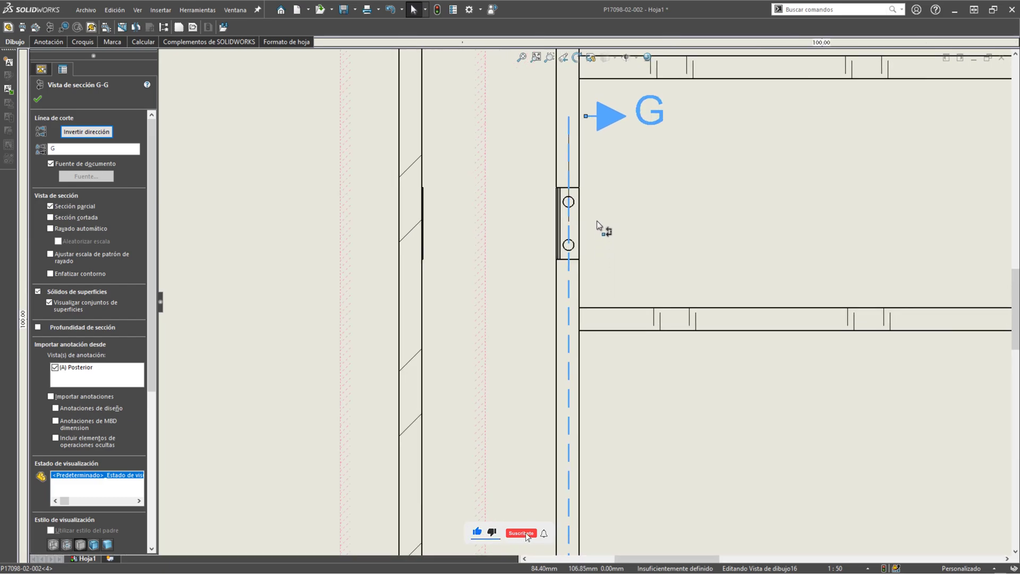
pyautogui.click(573, 238)
pyautogui.moveTo(570, 124); pyautogui.dragTo(570, 166)
pyautogui.click(437, 9)
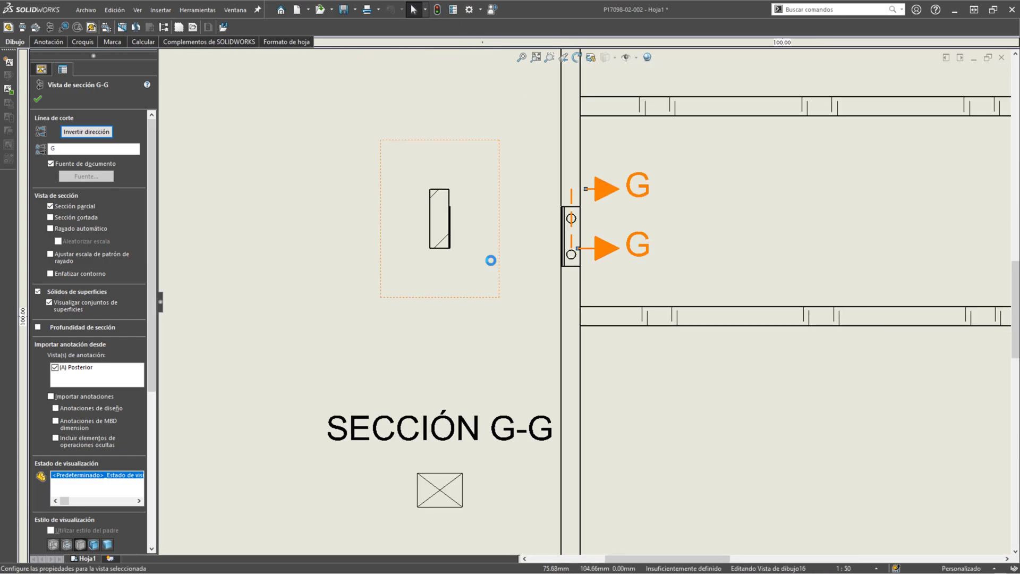
# - Delete the empty note below the SECCIÓN G-G label and shift the section view slightly left
pyautogui.click(486, 266)
pyautogui.scroll(3, 580, 307)
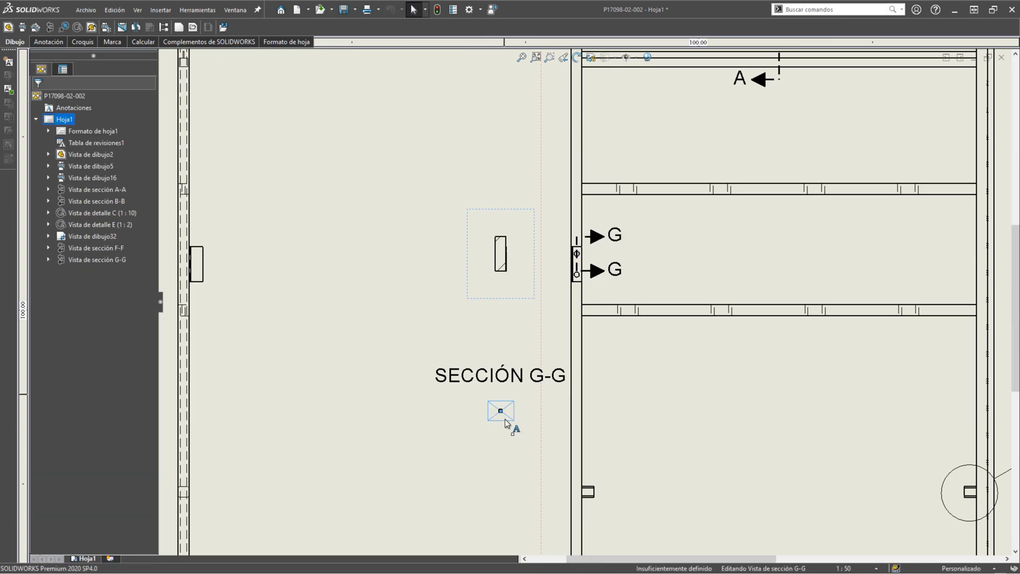
pyautogui.click(514, 289)
pyautogui.moveTo(499, 307); pyautogui.dragTo(484, 307)
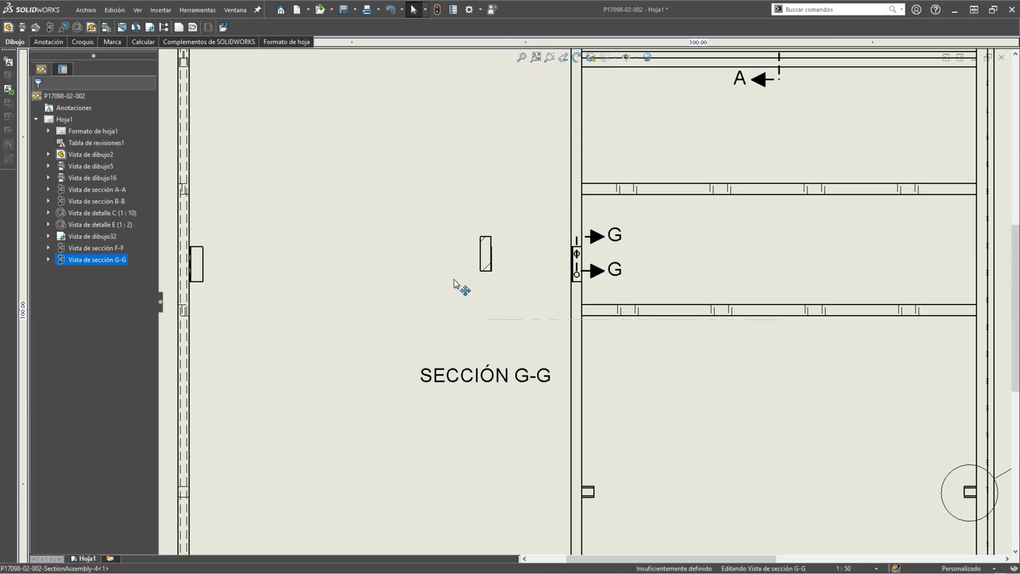
# - Give section view G-G a custom scale, trying 1:5 and settling on 1:2
pyautogui.scroll(-5, 135, 385)
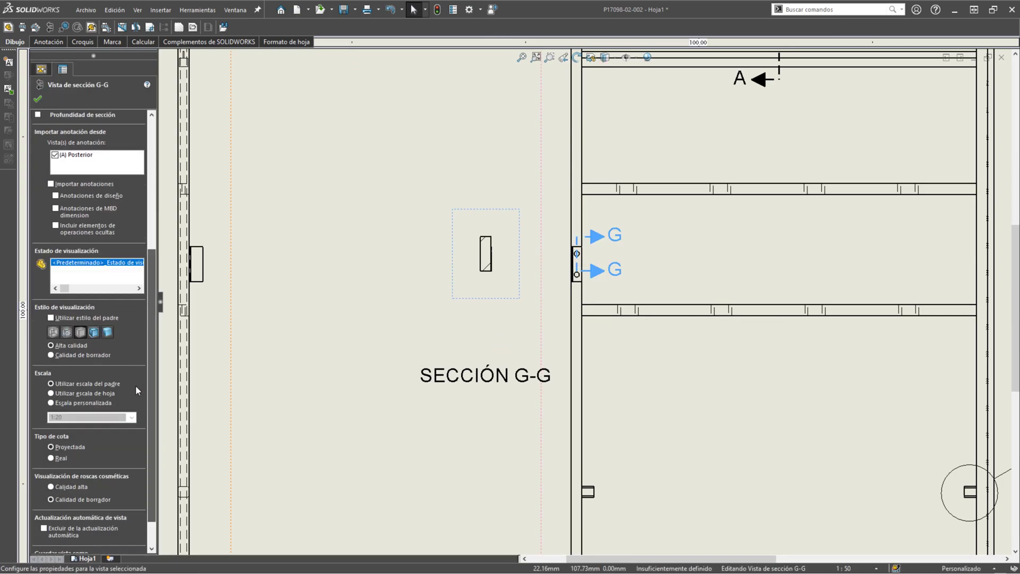
pyautogui.click(131, 415)
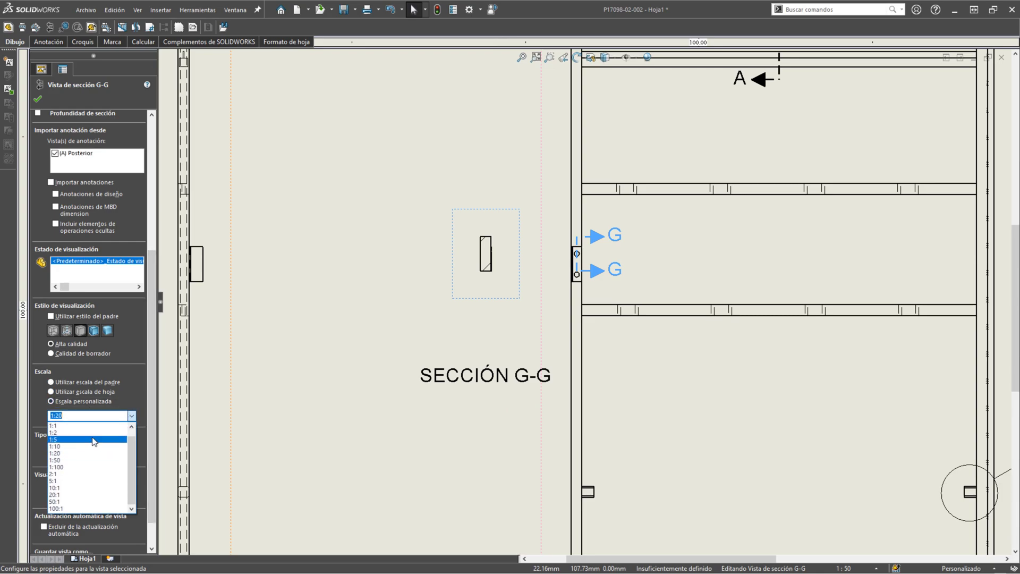
pyautogui.click(85, 441)
pyautogui.scroll(3, 542, 241)
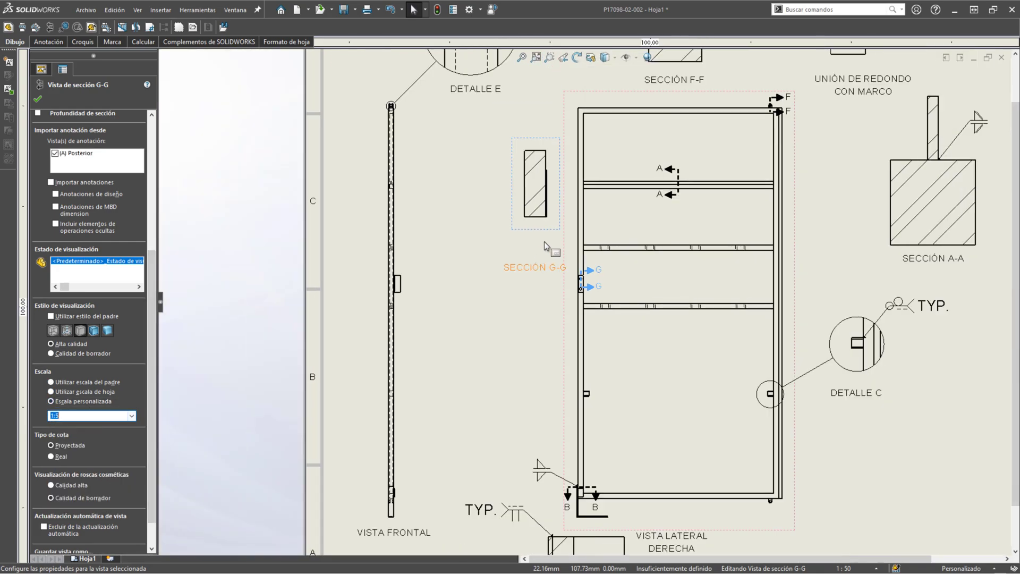
pyautogui.scroll(-1, 543, 241)
pyautogui.click(131, 416)
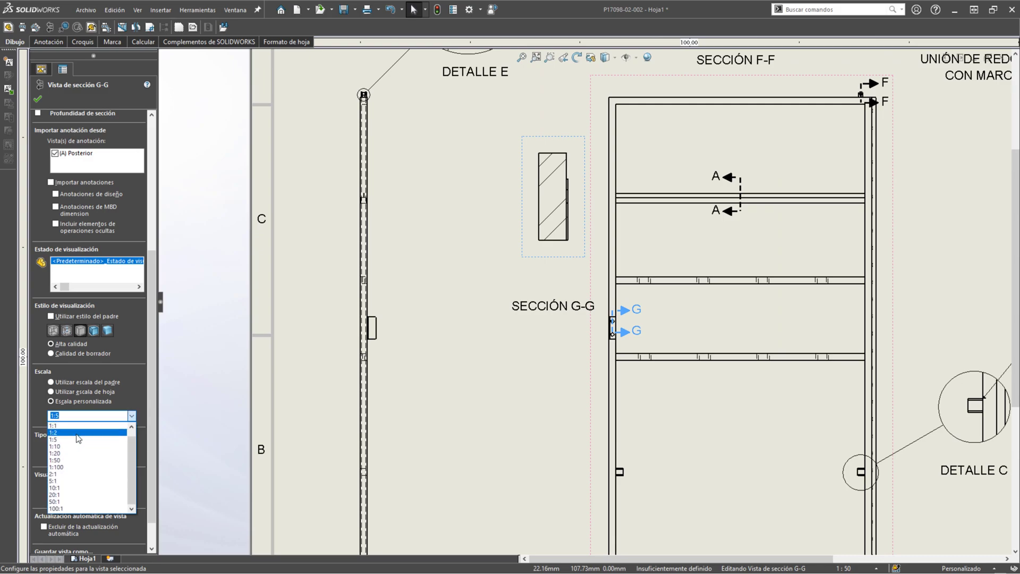
pyautogui.click(85, 432)
pyautogui.scroll(5, 589, 197)
# - Break the alignment of section view G-G and place it between the front view and the right side view
pyautogui.moveTo(593, 196); pyautogui.dragTo(582, 156)
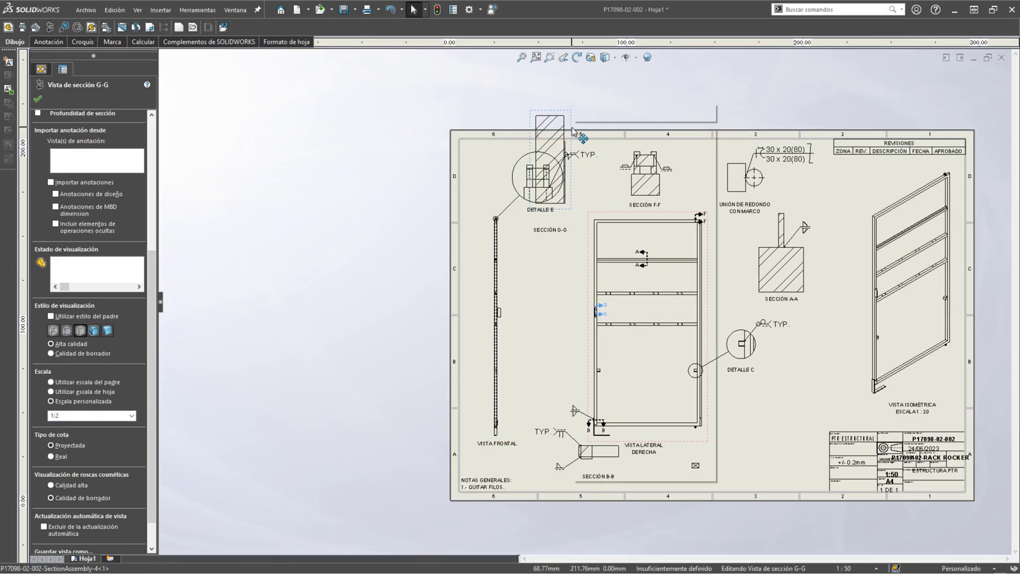
pyautogui.rightClick(573, 127)
pyautogui.moveTo(624, 239)
pyautogui.click(749, 239)
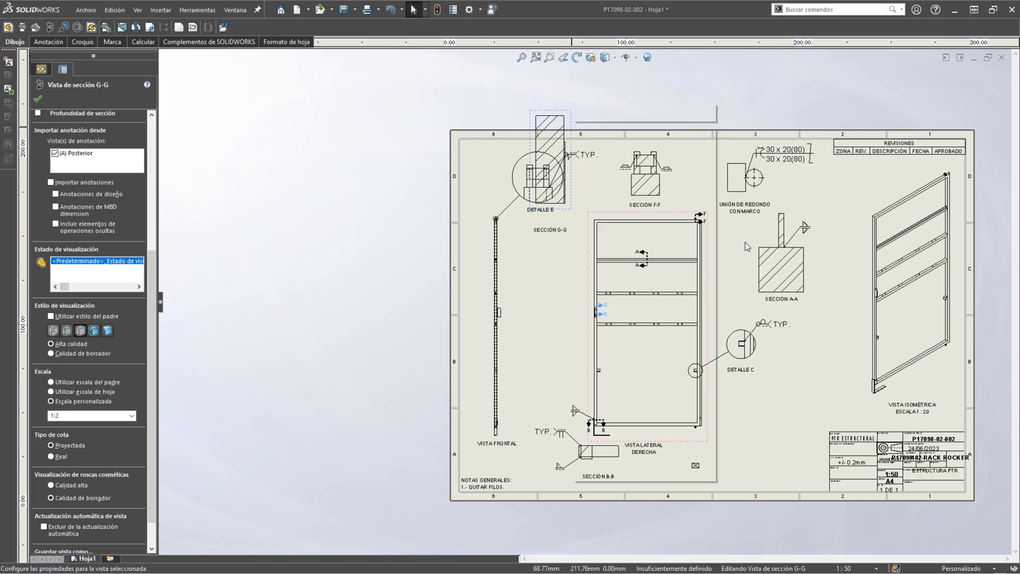
pyautogui.moveTo(576, 126)
pyautogui.mouseDown()
pyautogui.moveTo(574, 263)
pyautogui.moveTo(556, 257)
pyautogui.mouseUp()
pyautogui.scroll(-5, 565, 288)
pyautogui.scroll(-3, 560, 313)
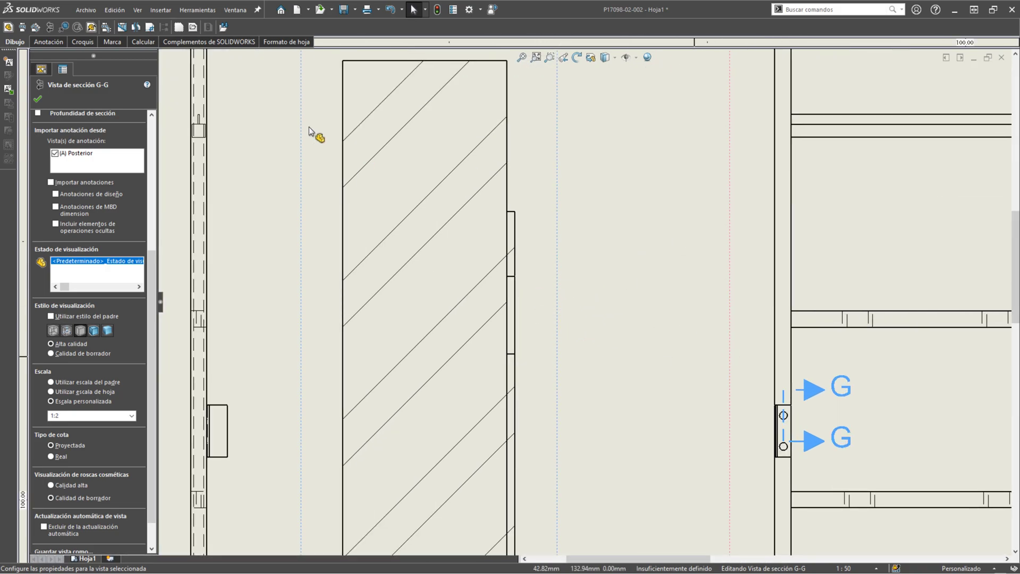
# - Start an ISO plug weld symbol attached to the bracket's hole edge in section G-G, keeping the identification line below the reference line
pyautogui.click(41, 43)
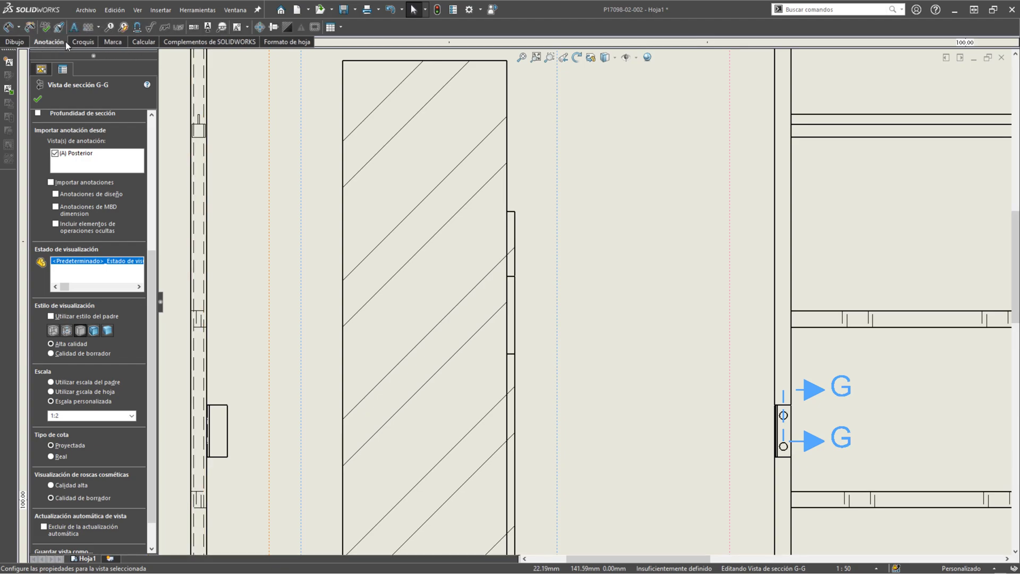
pyautogui.click(166, 27)
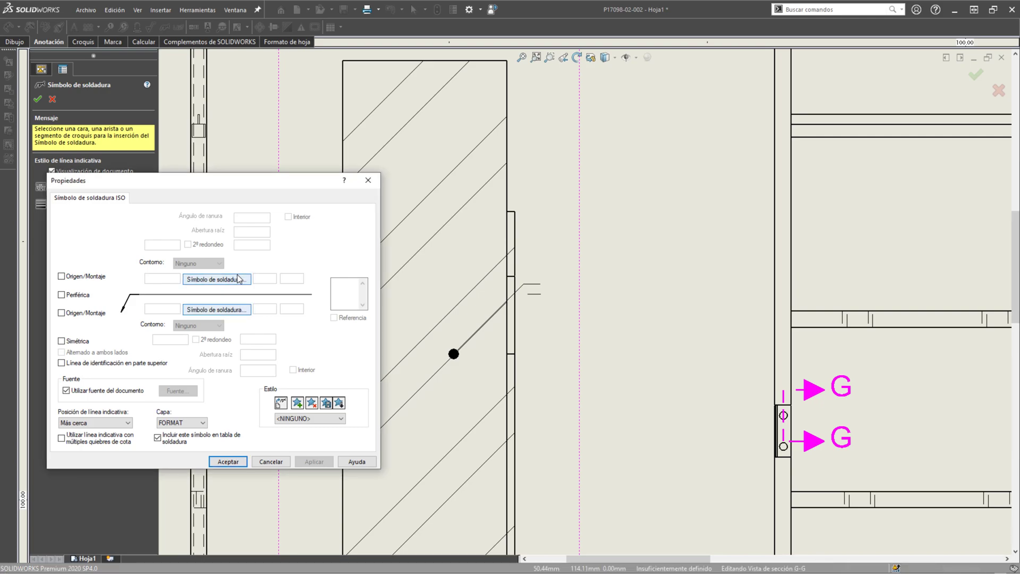
pyautogui.click(239, 280)
pyautogui.click(190, 326)
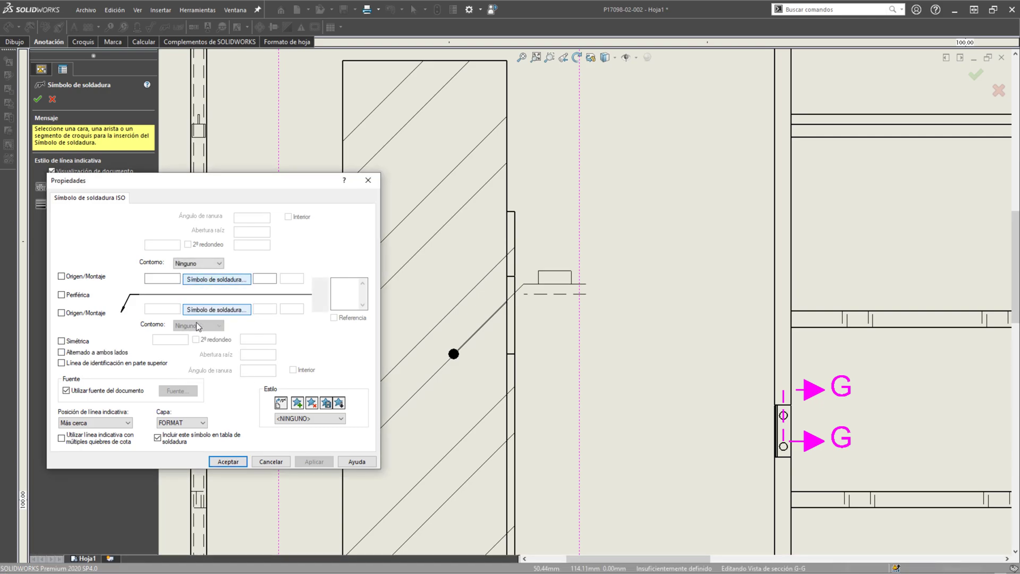
pyautogui.click(506, 352)
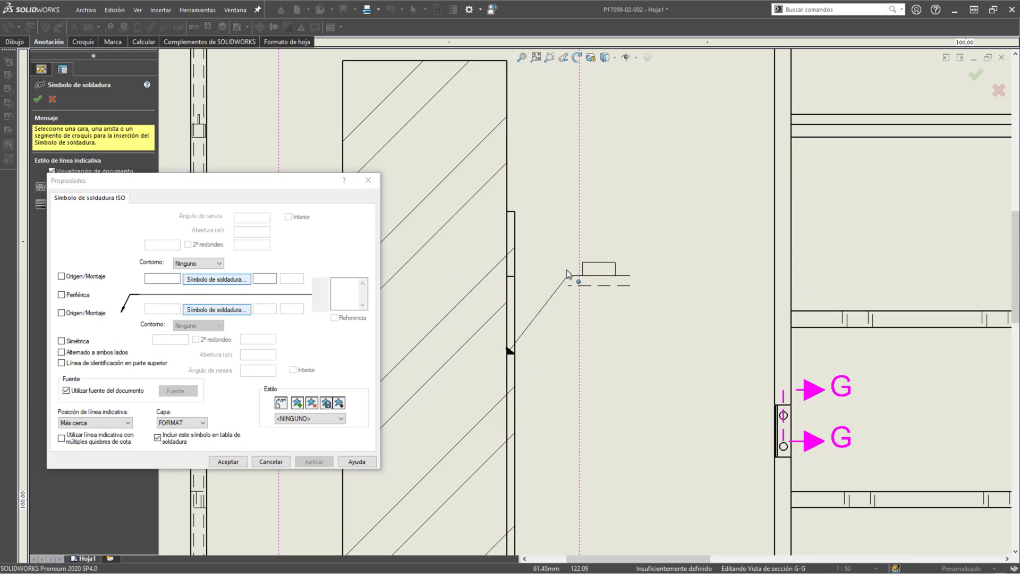
pyautogui.click(62, 364)
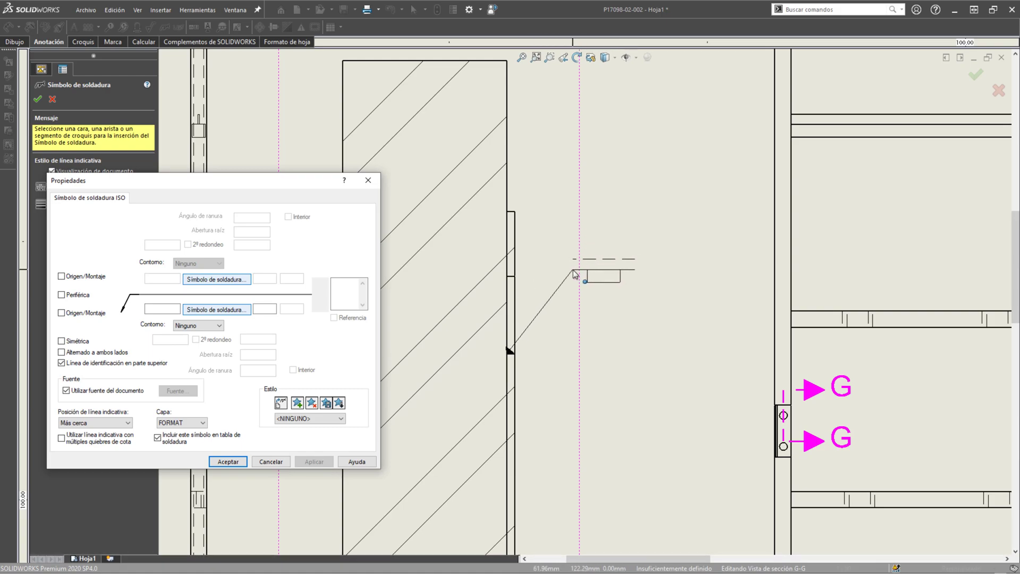
pyautogui.click(61, 363)
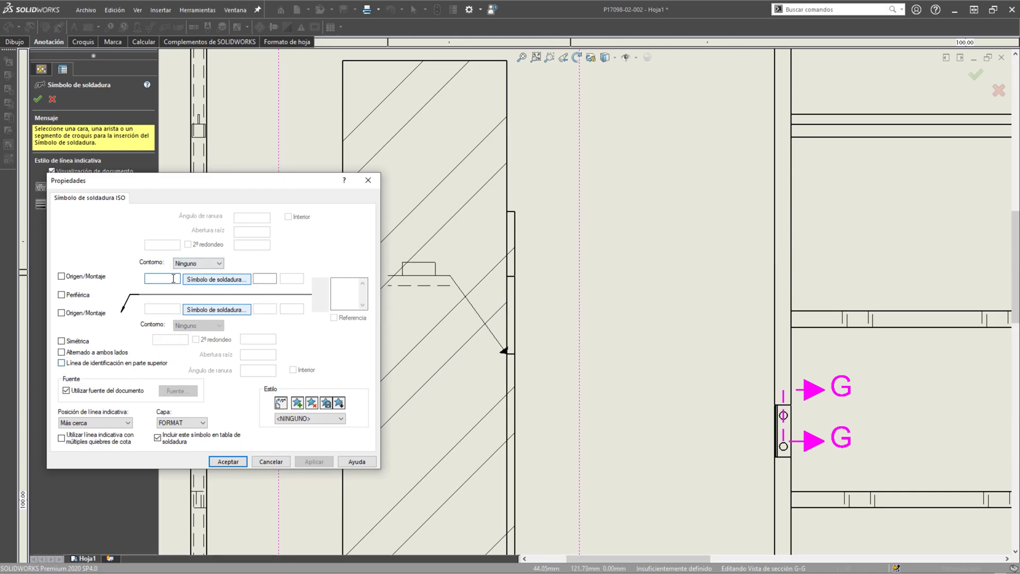
# - Set the plug weld symbol's hole size to 15 and its count and spacing to 2(60) above the reference line
pyautogui.write('15')
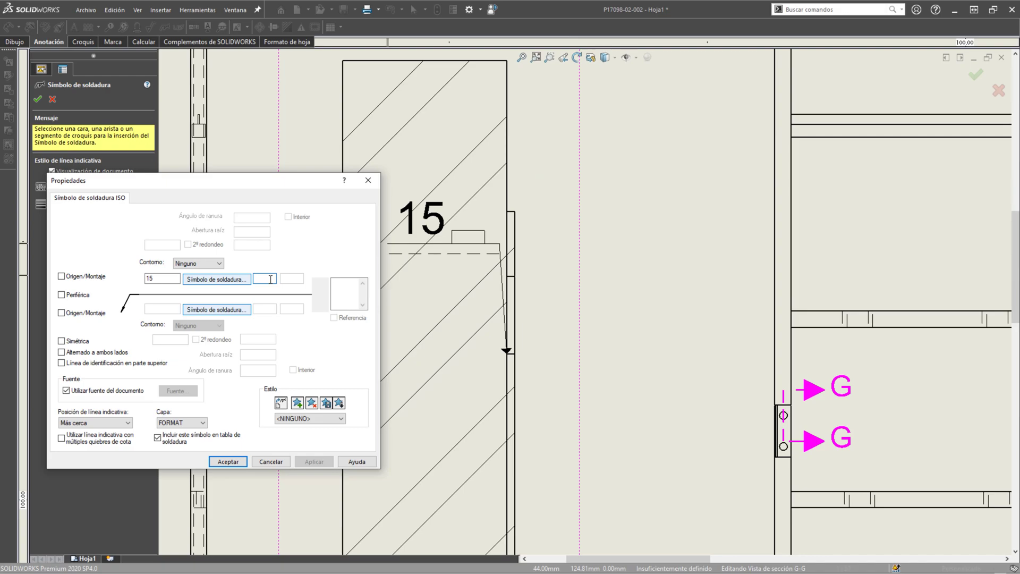
pyautogui.write('2')
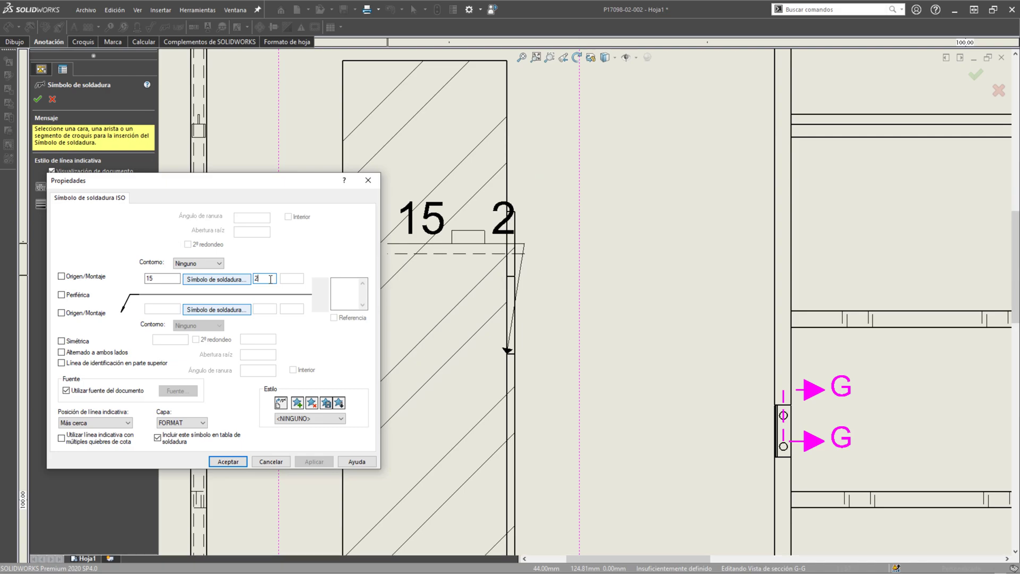
pyautogui.write(')')
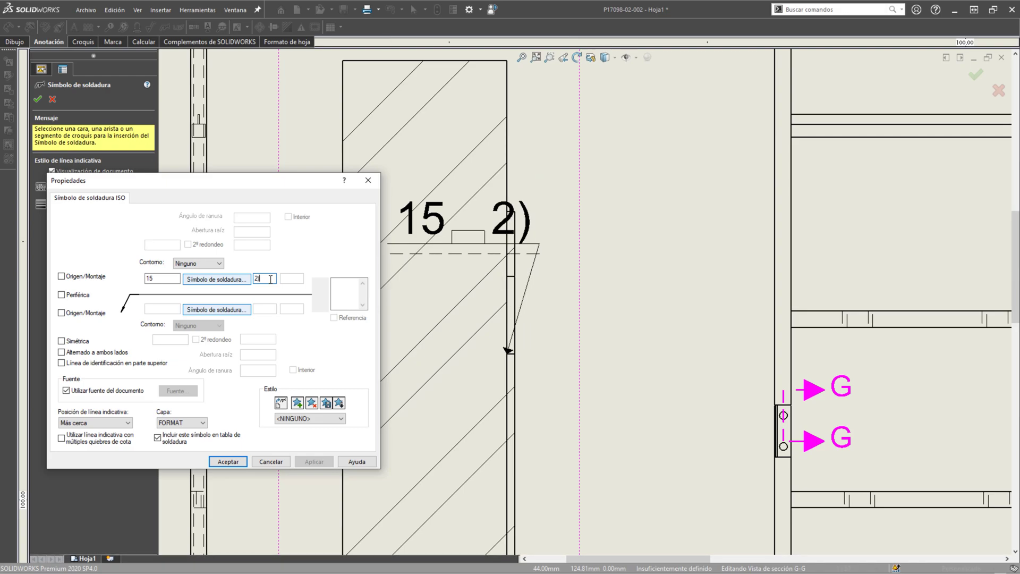
pyautogui.press('BackSpace')
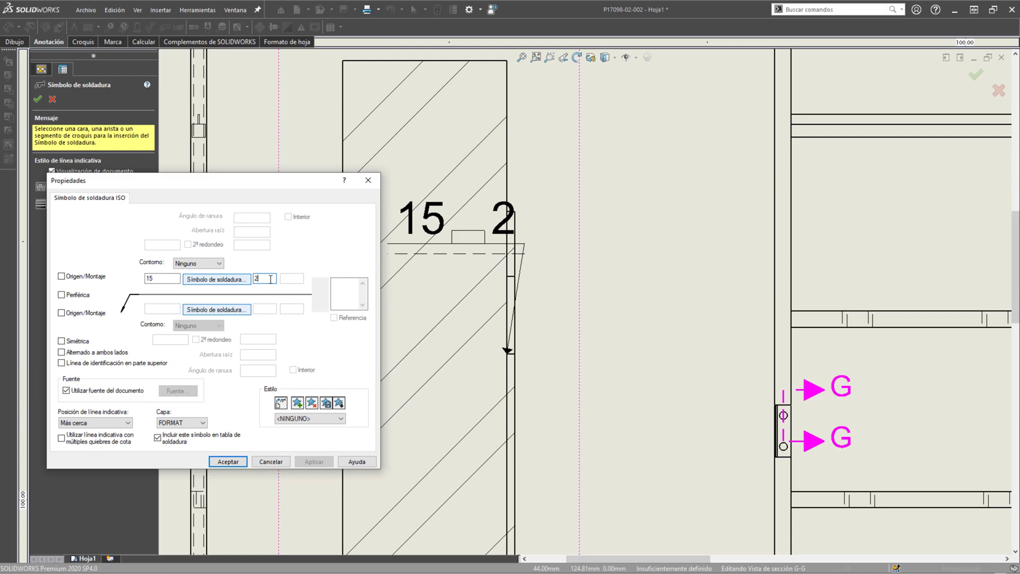
pyautogui.write('(')
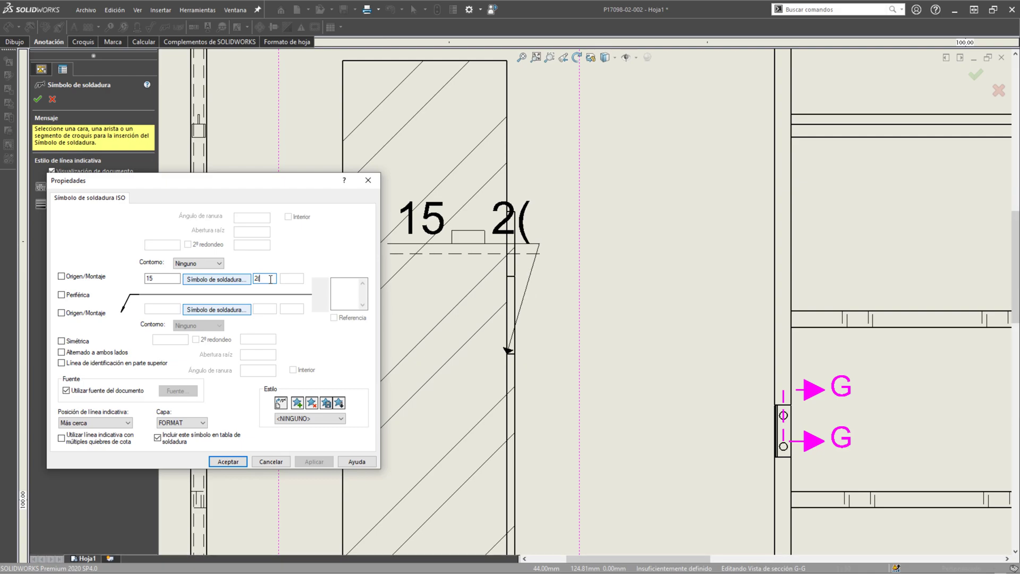
pyautogui.write('15')
pyautogui.press('BackSpace')
pyautogui.press('BackSpace')
pyautogui.write('60=')
pyautogui.press('BackSpace')
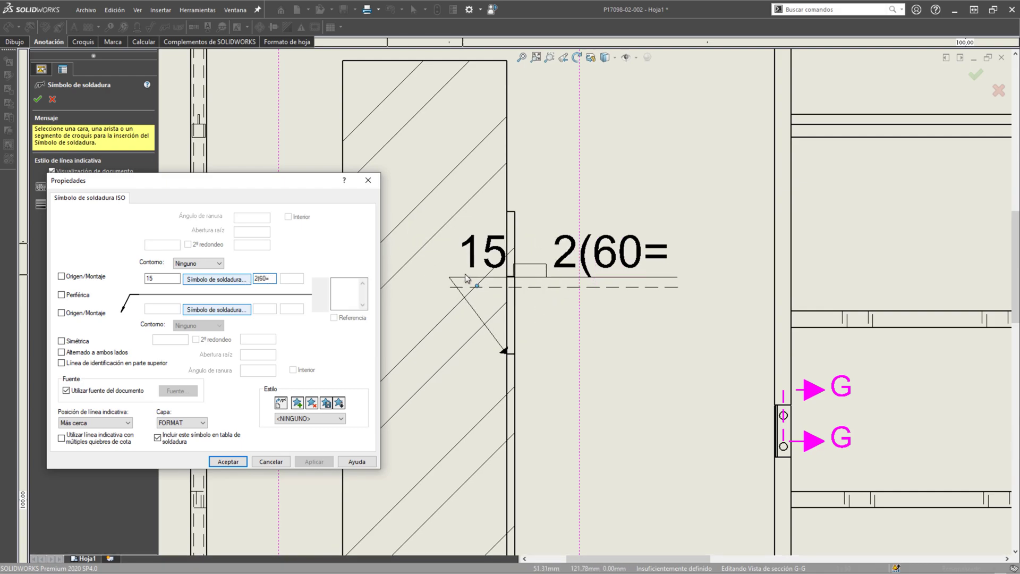
pyautogui.write(')')
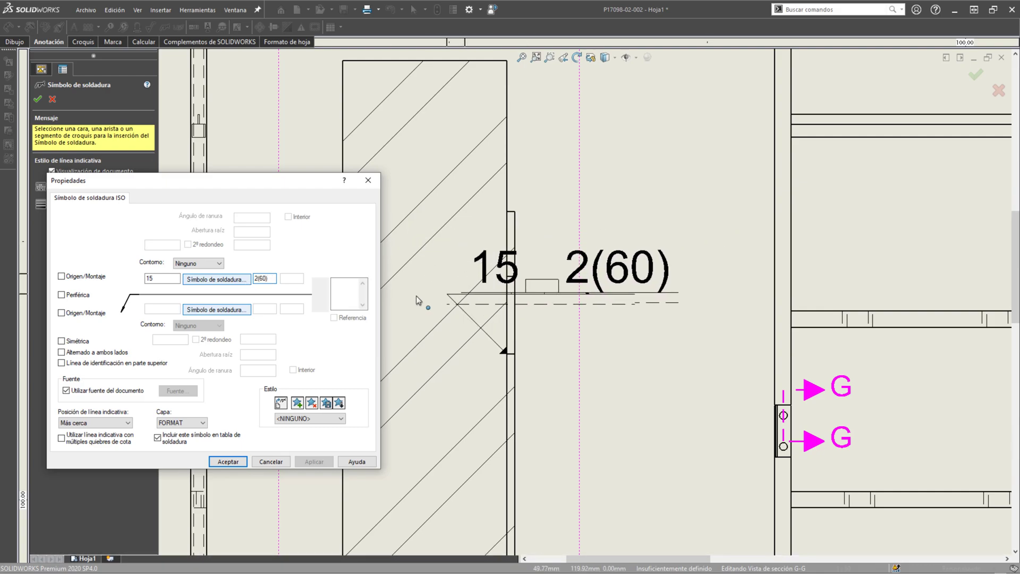
# - Add the tail text "TYP." to the plug weld symbol
pyautogui.click(341, 295)
pyautogui.write('typ.')
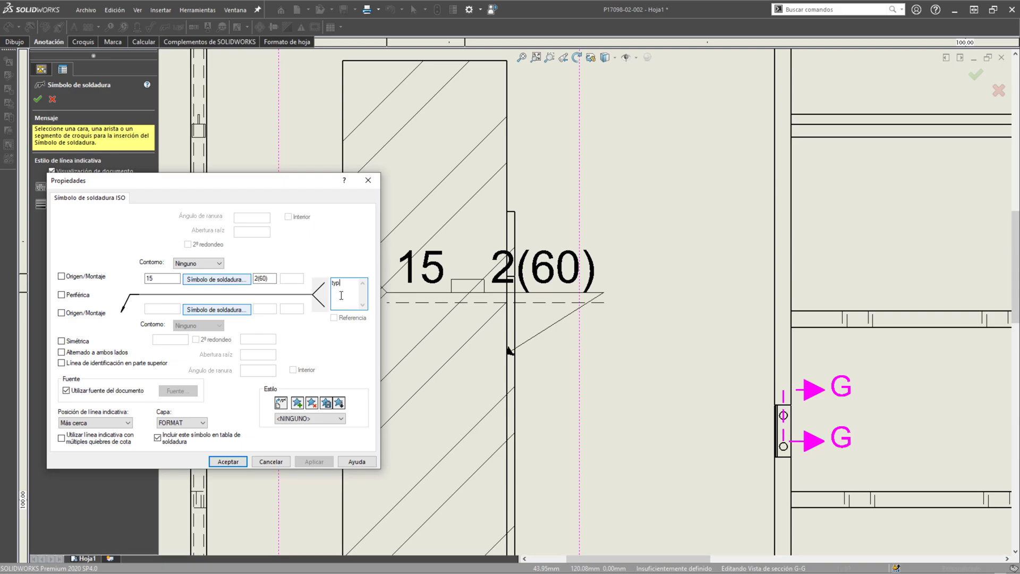
pyautogui.press('BackSpace')
pyautogui.press('BackSpace')
pyautogui.press('BackSpace')
pyautogui.press('BackSpace')
pyautogui.press('capslock')
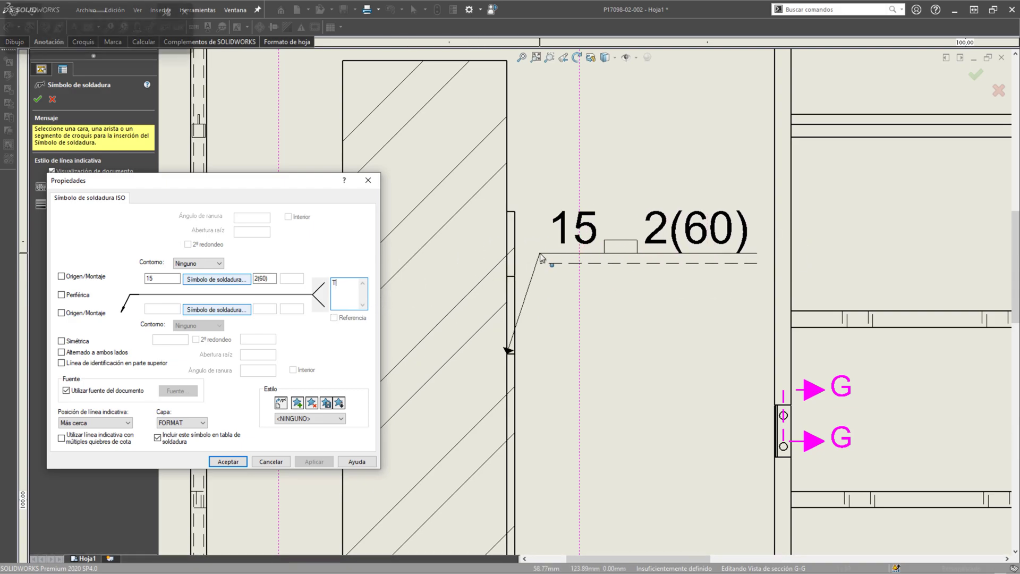
pyautogui.write('TYO,')
pyautogui.press('BackSpace')
pyautogui.press('BackSpace')
pyautogui.press('capslock')
pyautogui.write('P.')
# - Place the plug weld symbol just outside section G-G, with its reference line extending toward the right side view
pyautogui.scroll(4, 541, 258)
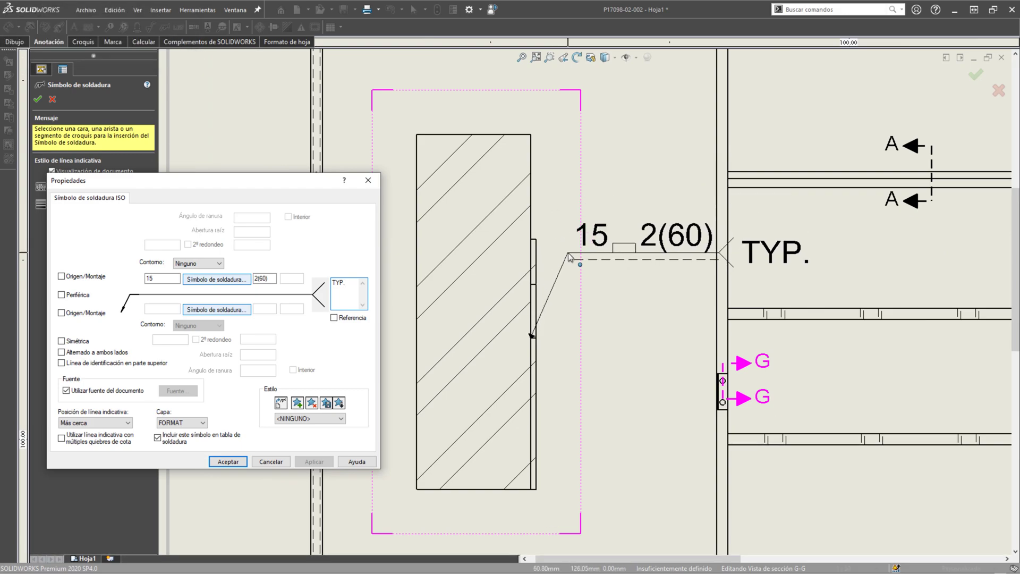
pyautogui.click(568, 254)
pyautogui.press('Escape')
# - Shift the right side view slightly away from section G-G to make room for the weld symbol's tail
pyautogui.scroll(4, 609, 350)
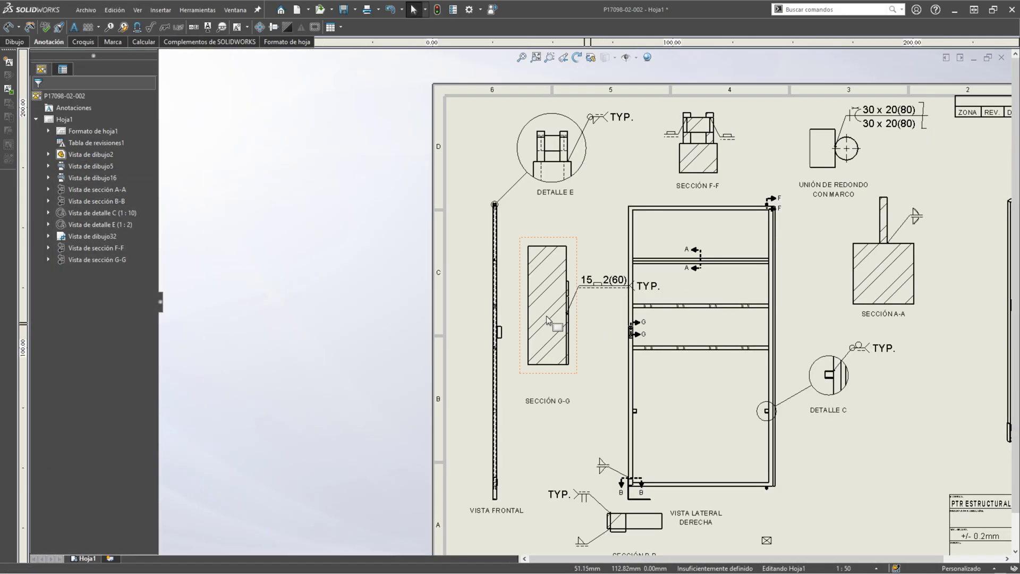
pyautogui.scroll(-3, 789, 343)
pyautogui.scroll(3, 788, 344)
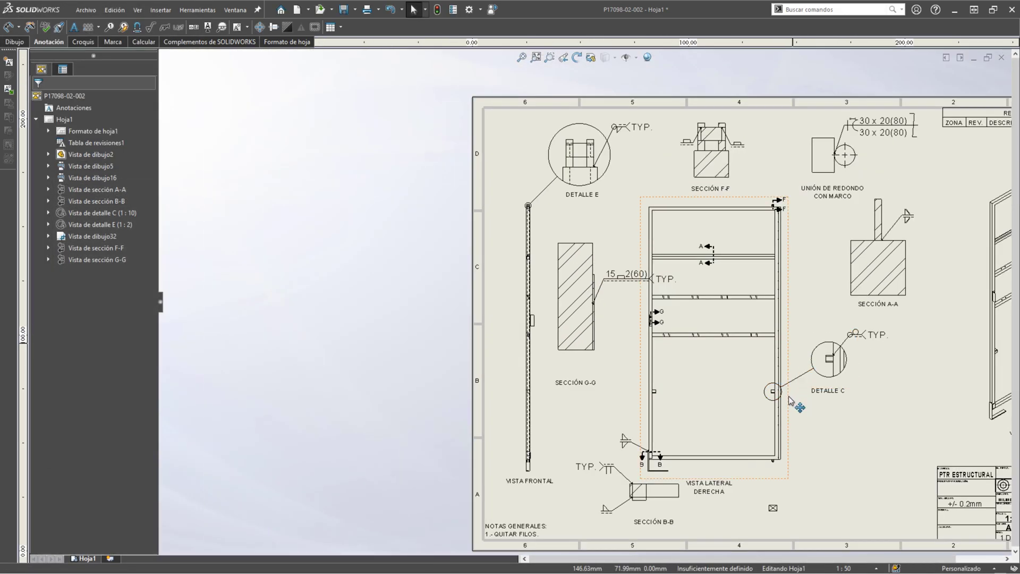
pyautogui.moveTo(792, 403); pyautogui.dragTo(805, 403)
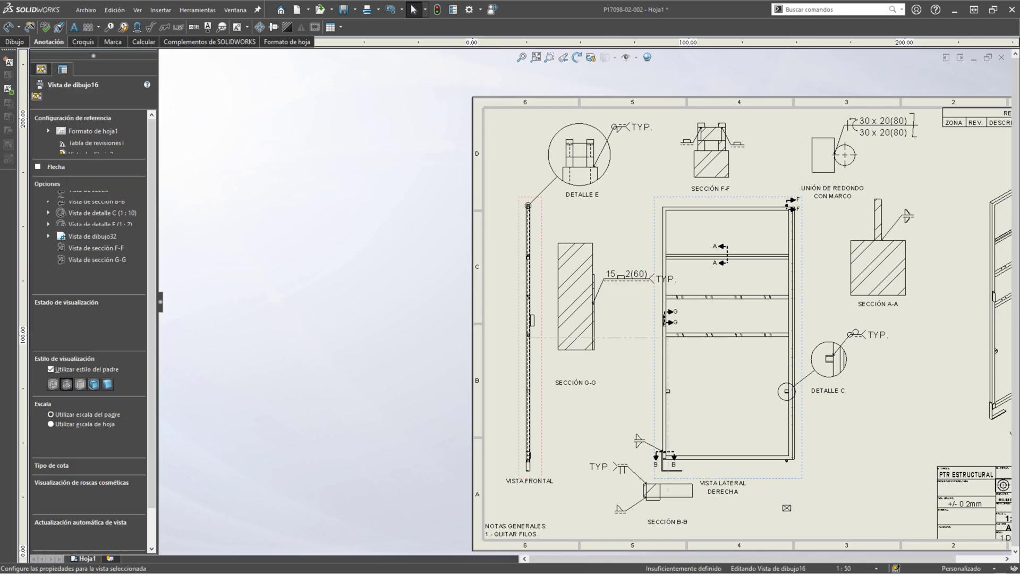
# - Move section view G-G up toward the front view and bring its plug weld symbol closer to the bracket
pyautogui.scroll(-6, 598, 264)
pyautogui.moveTo(453, 371); pyautogui.dragTo(420, 341)
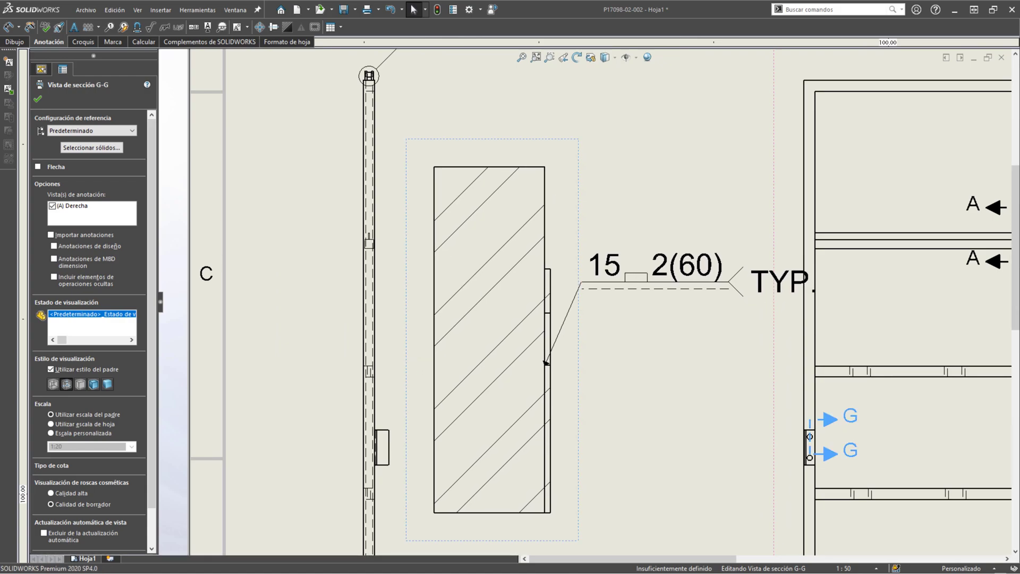
pyautogui.moveTo(720, 263); pyautogui.dragTo(690, 285)
pyautogui.click(685, 374)
pyautogui.scroll(1, 683, 380)
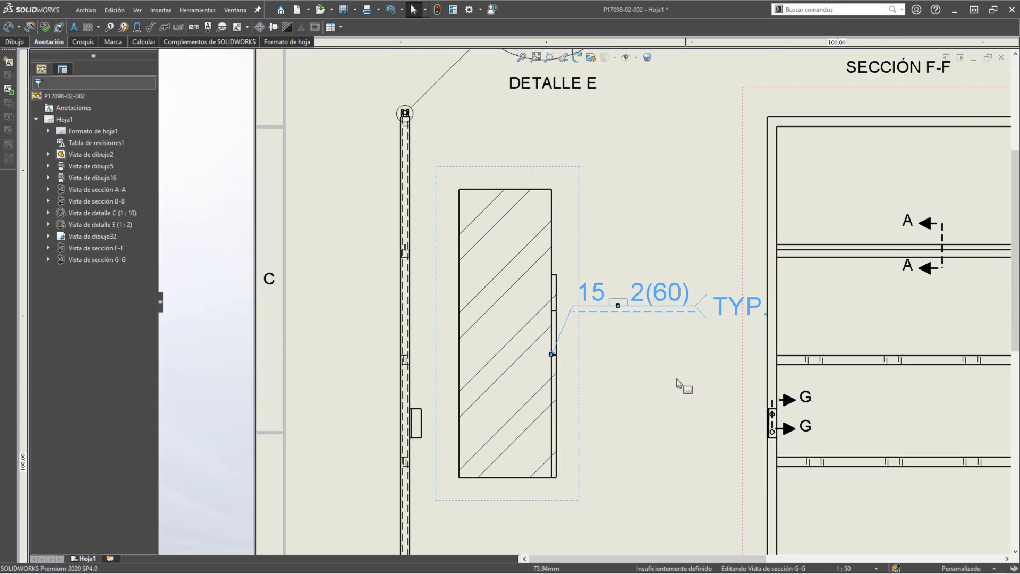
# - Review the weld symbols across the sheet and examine the TYP. fillet weld symbol in detail E
pyautogui.scroll(2, 659, 370)
pyautogui.scroll(-2, 616, 319)
pyautogui.scroll(3, 616, 298)
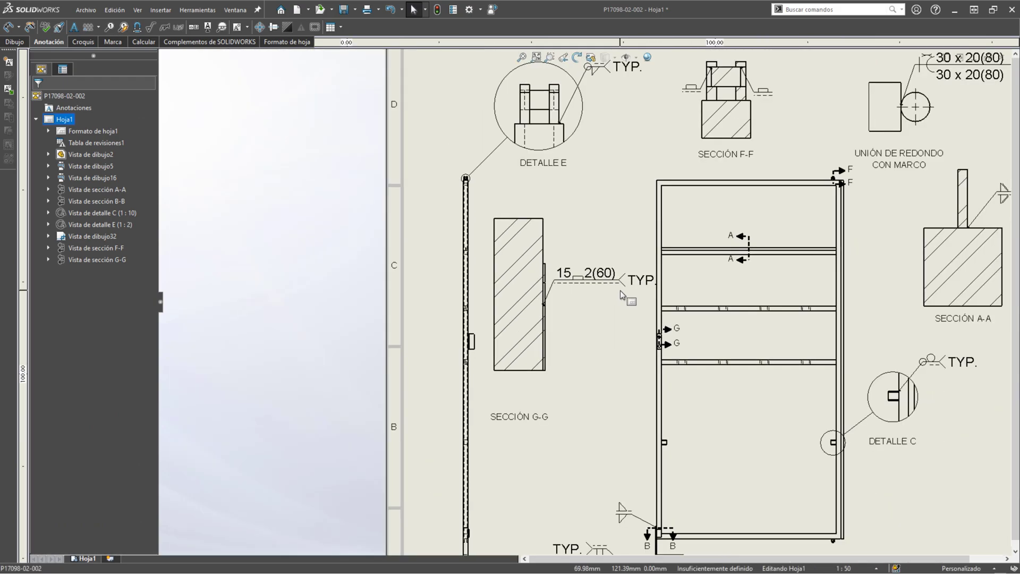
pyautogui.scroll(5, 620, 290)
pyautogui.scroll(-5, 634, 234)
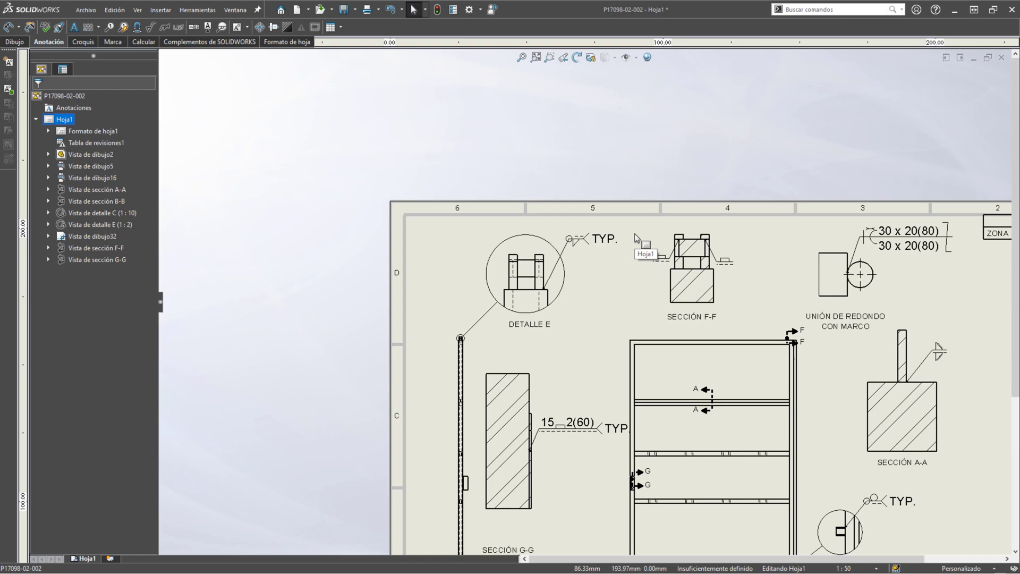
pyautogui.scroll(-2, 611, 262)
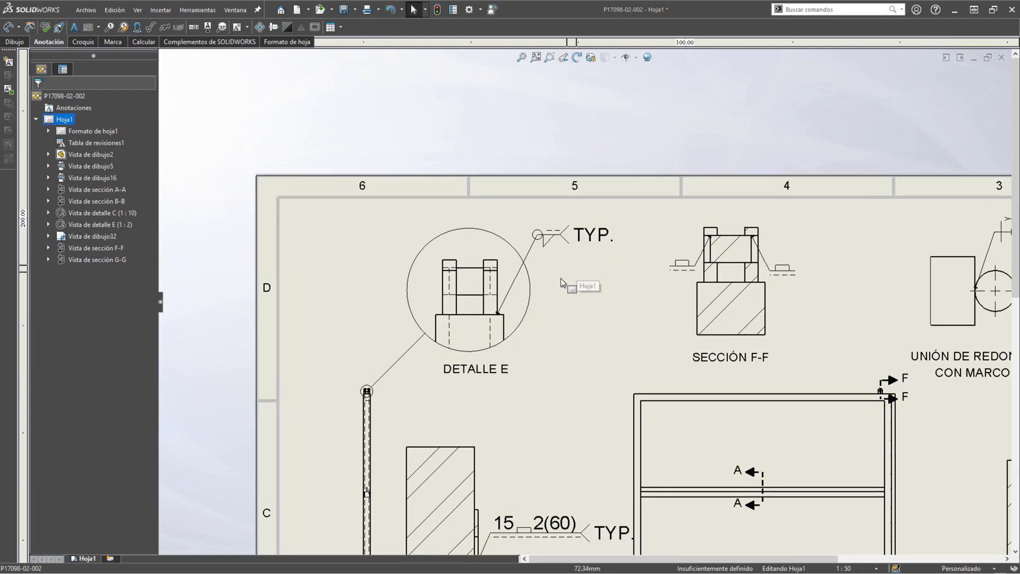
pyautogui.scroll(-8, 505, 324)
pyautogui.scroll(6, 491, 323)
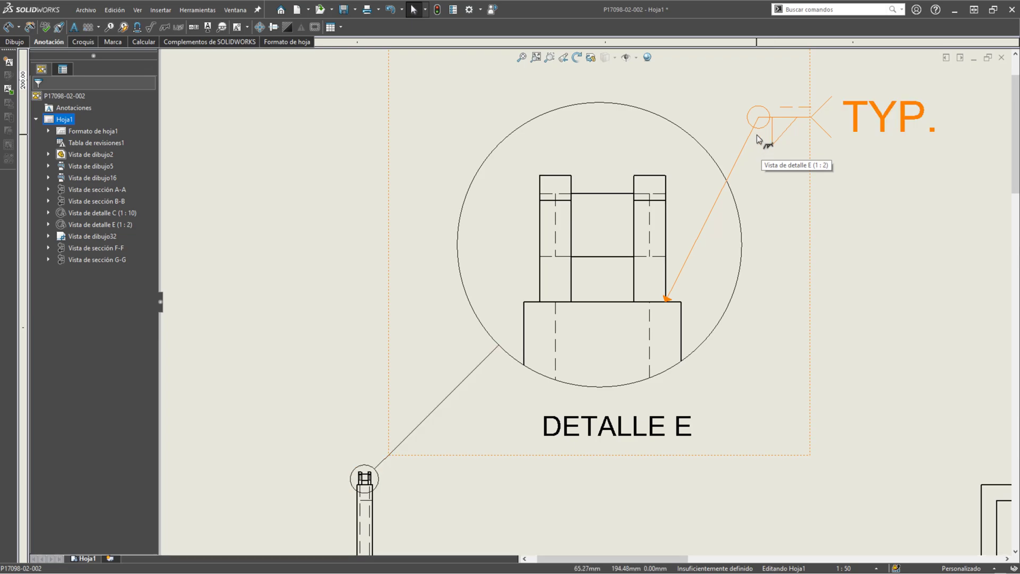
# - Sketch a closed fillet weld triangle in detail E between the left tab's outer edge and the tube's upper-left corner
pyautogui.scroll(-6, 560, 287)
pyautogui.scroll(-1, 578, 280)
pyautogui.moveTo(569, 234); pyautogui.dragTo(582, 321, button='middle')
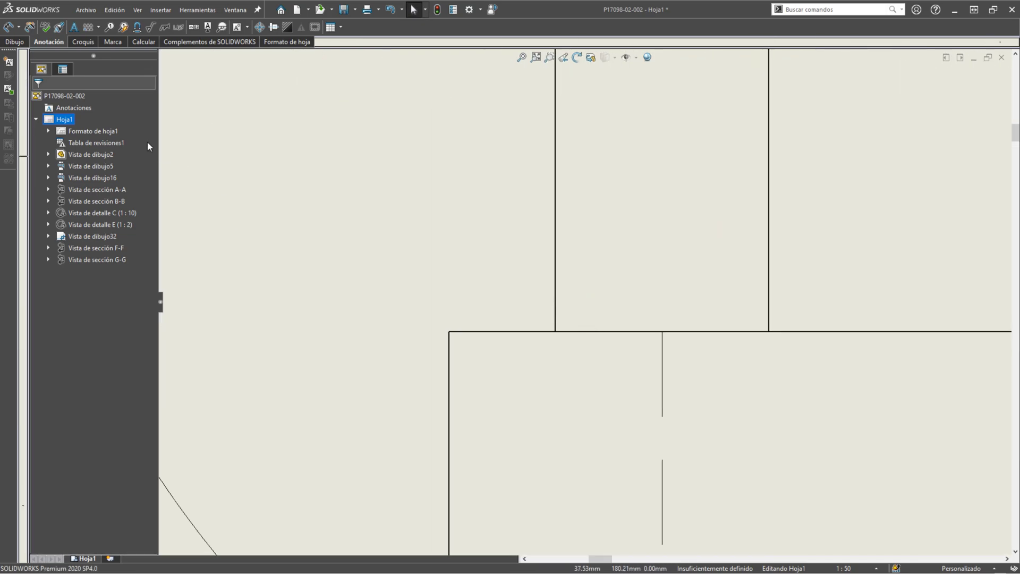
pyautogui.click(84, 43)
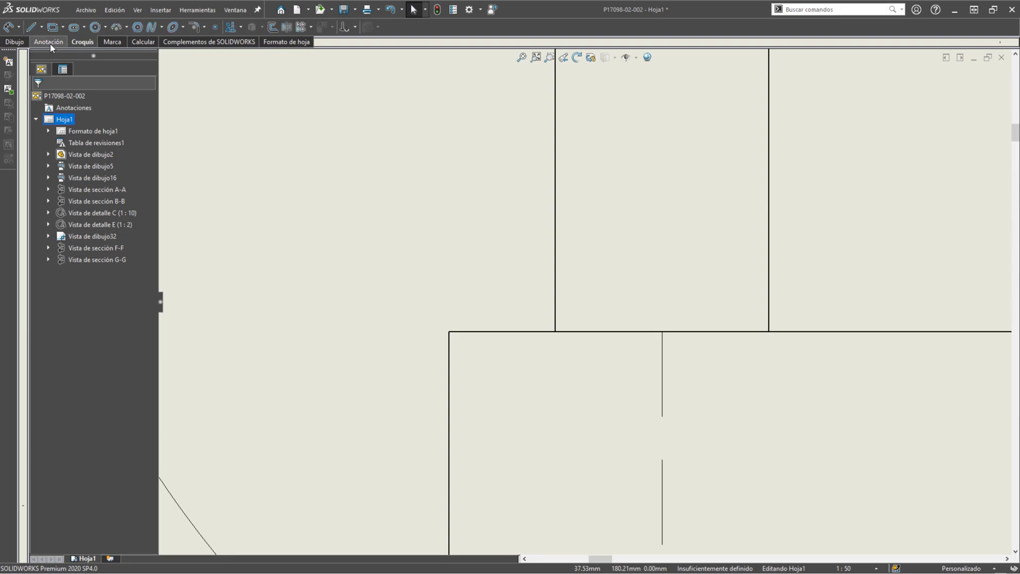
pyautogui.click(31, 27)
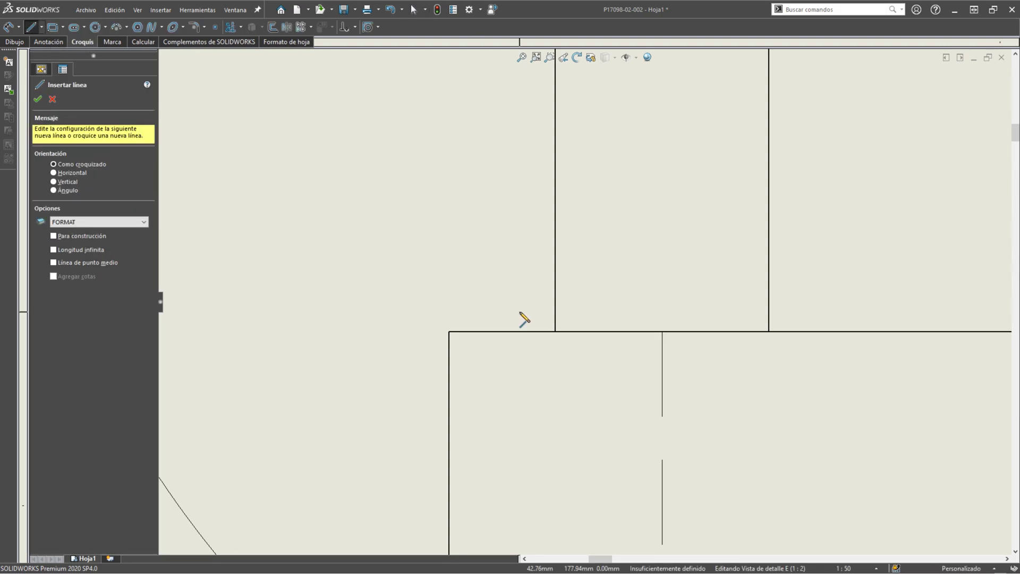
pyautogui.click(555, 332)
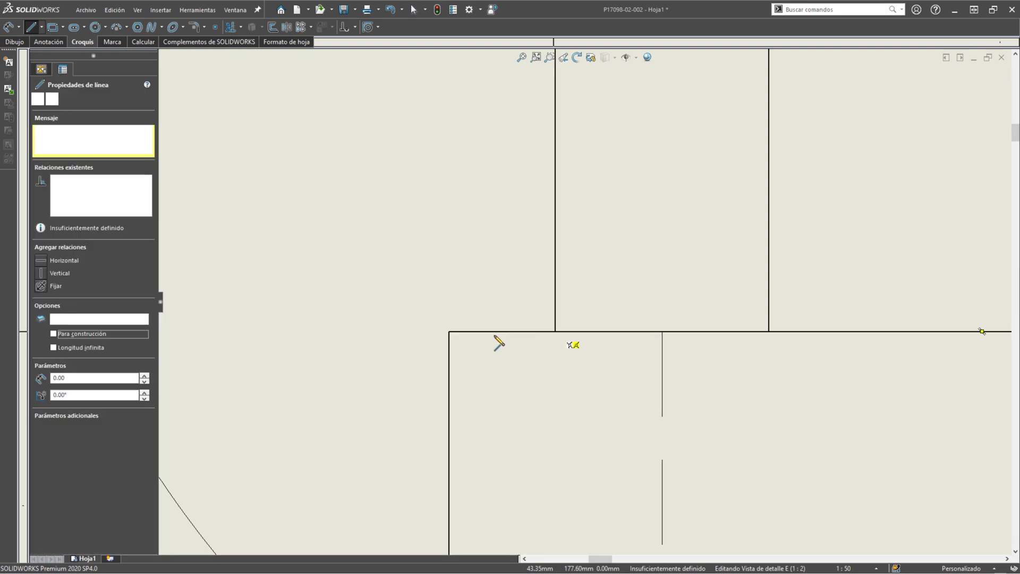
pyautogui.click(449, 331)
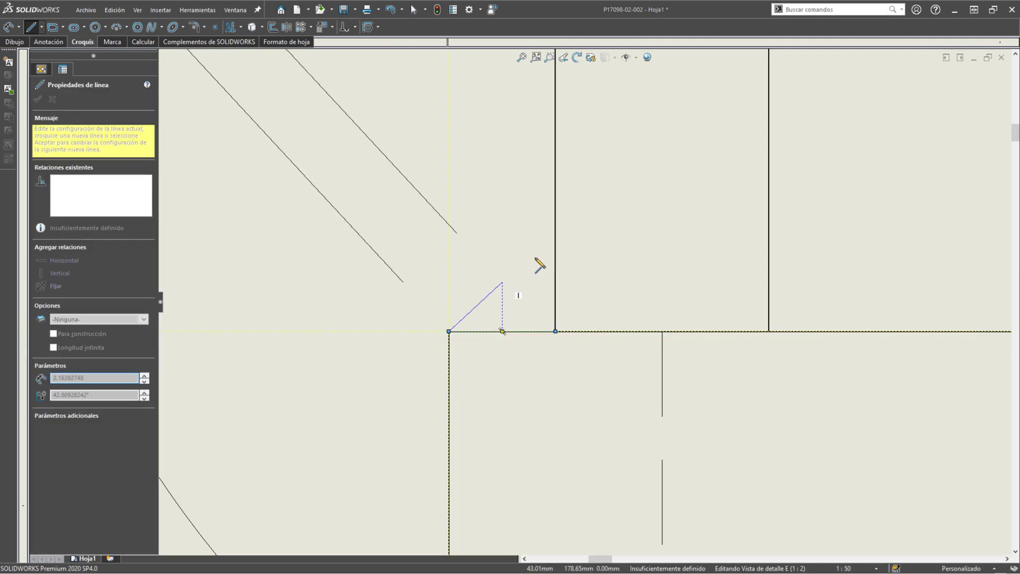
pyautogui.click(555, 249)
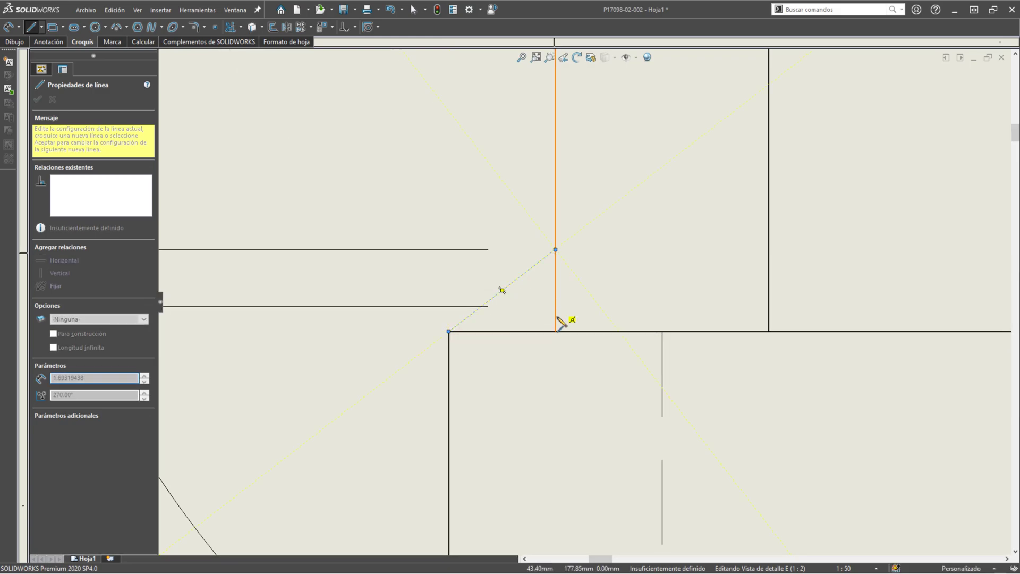
pyautogui.click(555, 331)
pyautogui.press('Escape')
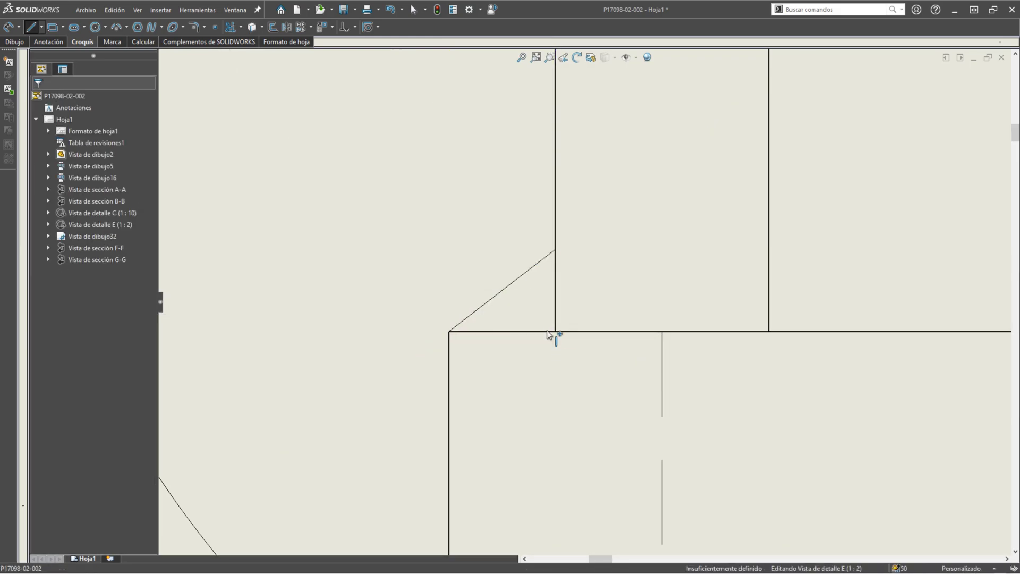
# - Make the weld triangle's horizontal and vertical legs equal
pyautogui.click(553, 332)
pyautogui.keyDown('ctrl'); pyautogui.click(556, 317); pyautogui.keyUp('ctrl')
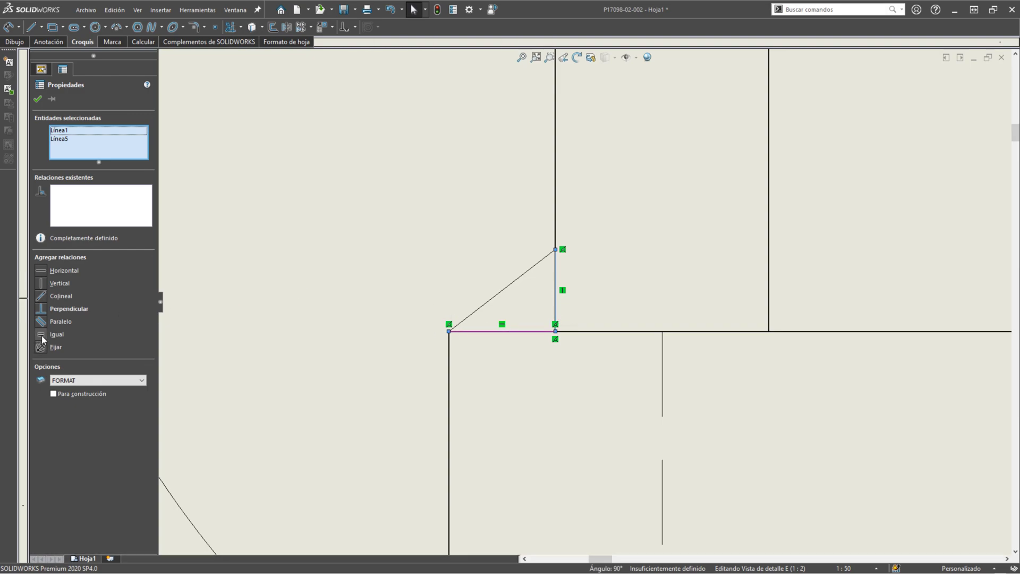
pyautogui.click(519, 304)
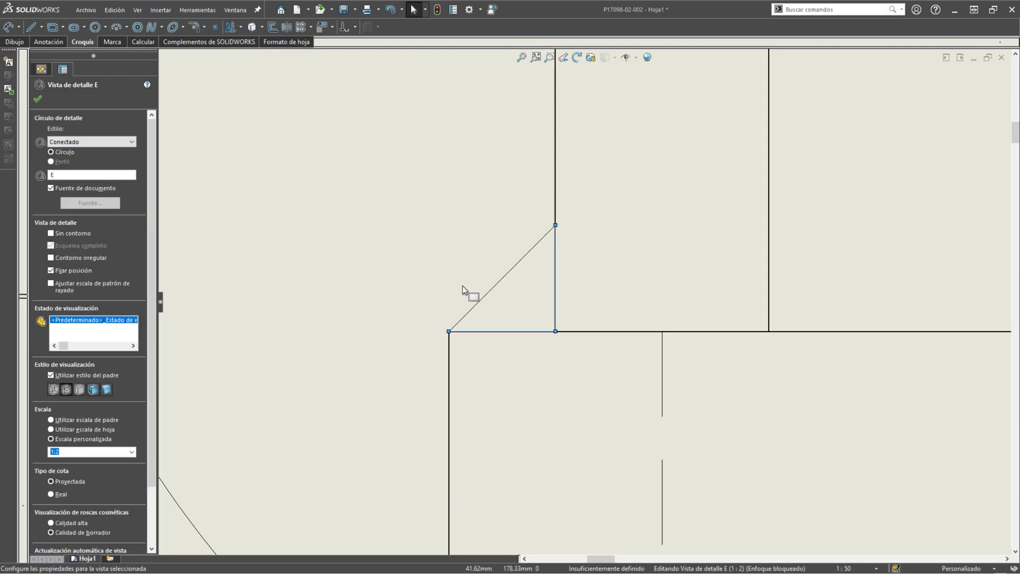
# - Draw a construction line from the midpoint of the triangle's sloped side to its right-angle corner, marking the weld throat
pyautogui.click(41, 26)
pyautogui.click(47, 52)
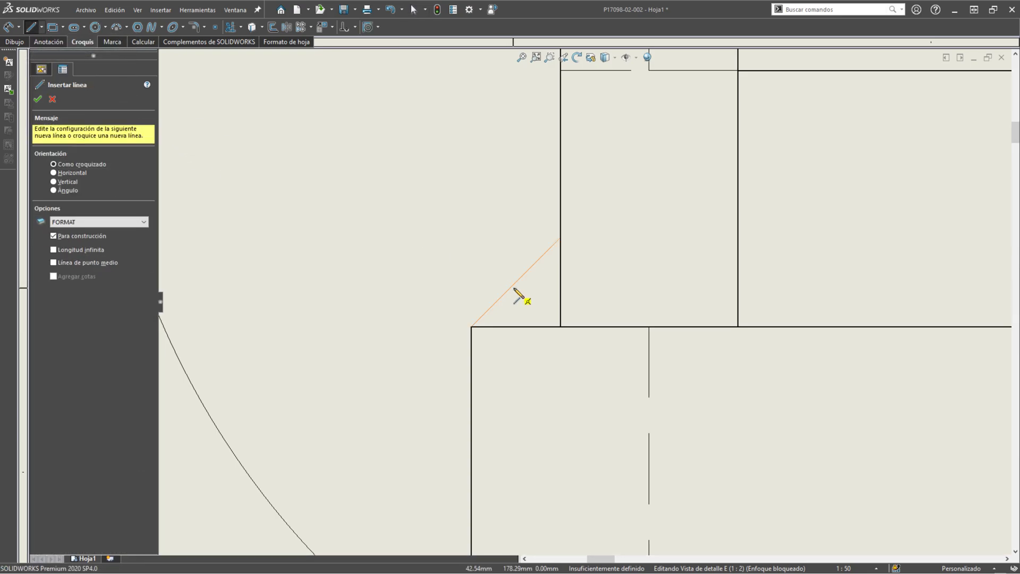
pyautogui.click(516, 282)
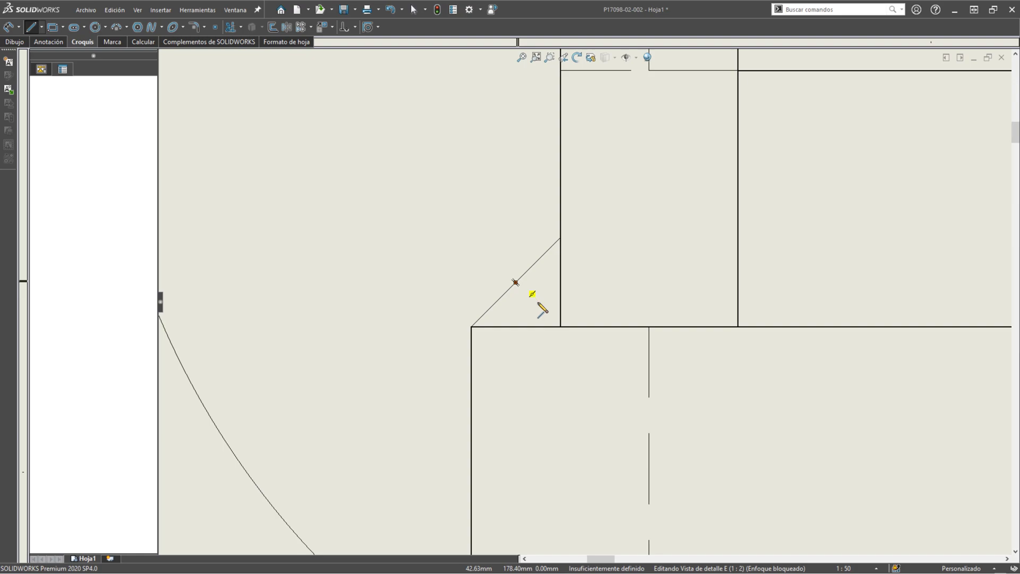
pyautogui.scroll(-4, 568, 329)
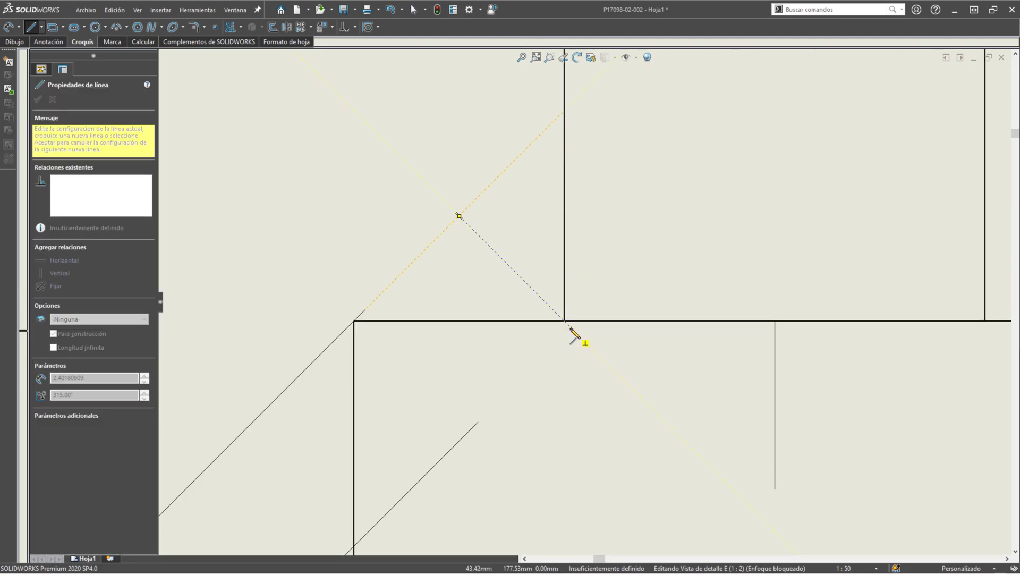
pyautogui.click(564, 320)
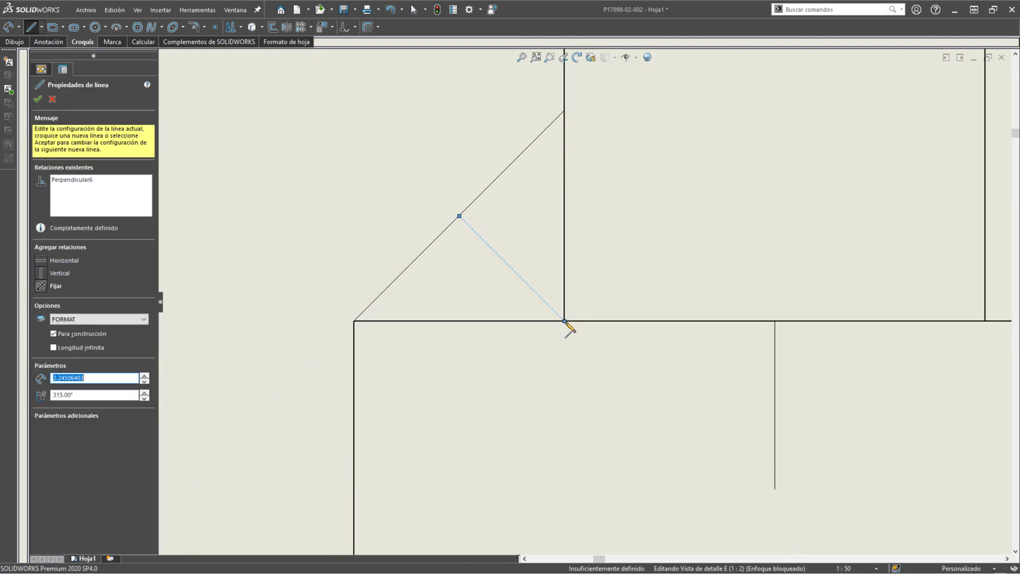
pyautogui.press('Escape')
# - Check the length of the throat construction line inside the weld triangle
pyautogui.scroll(2, 531, 298)
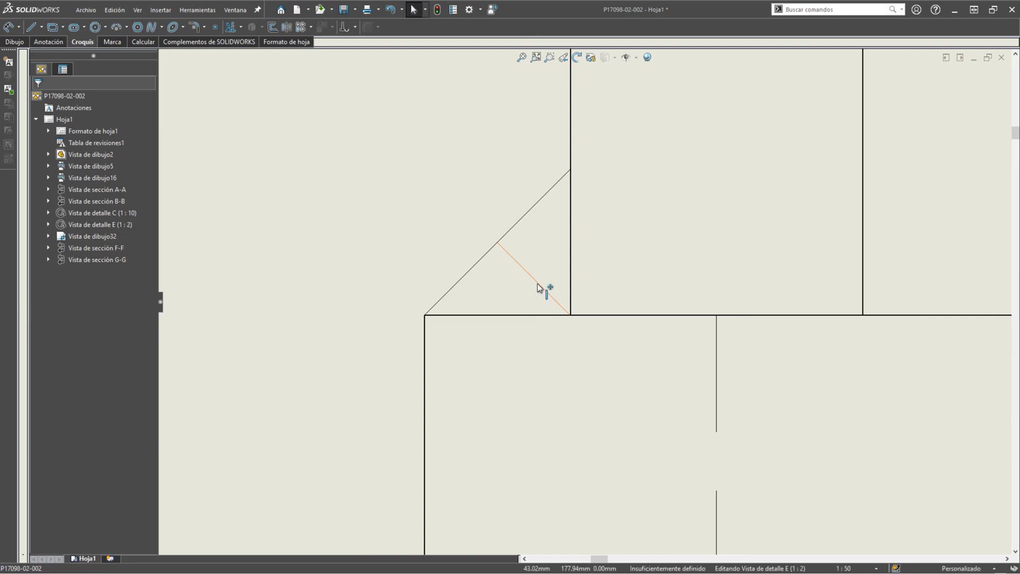
pyautogui.click(537, 283)
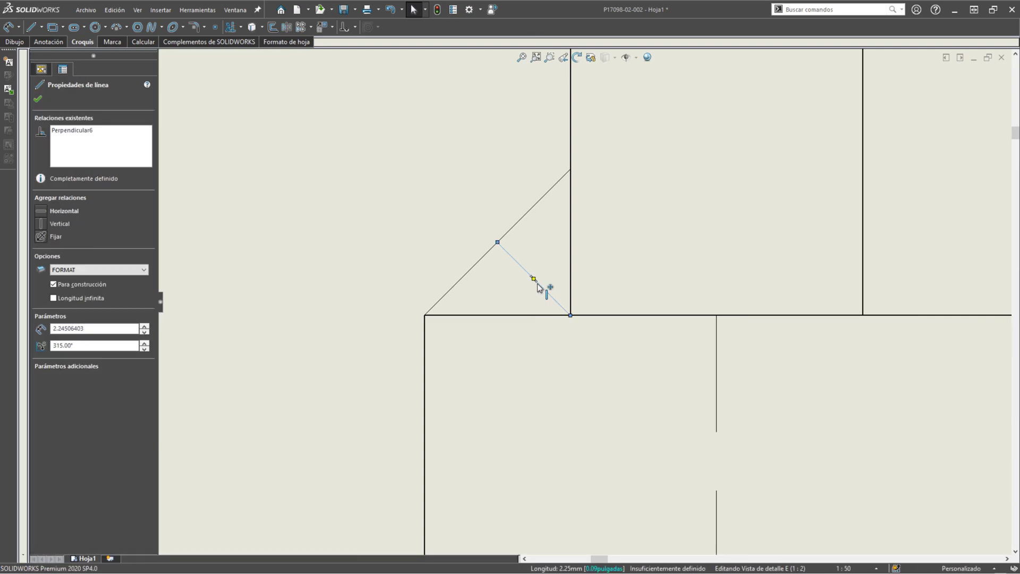
pyautogui.scroll(3, 538, 287)
pyautogui.scroll(3, 538, 286)
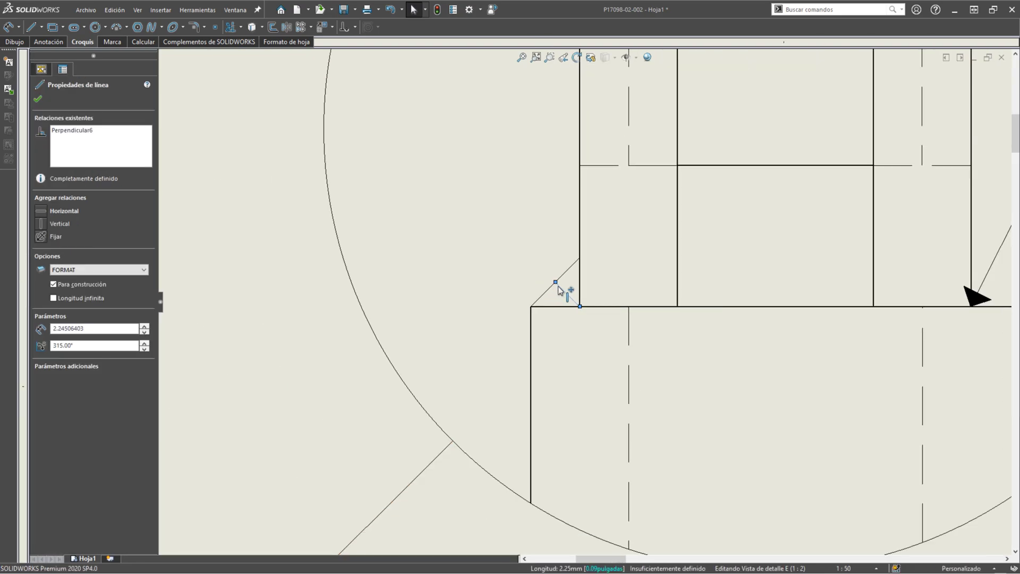
# - Turn off the upper identification line for detail E's fillet weld symbol and set its weld size to a2
pyautogui.scroll(3, 575, 294)
pyautogui.doubleClick(761, 178)
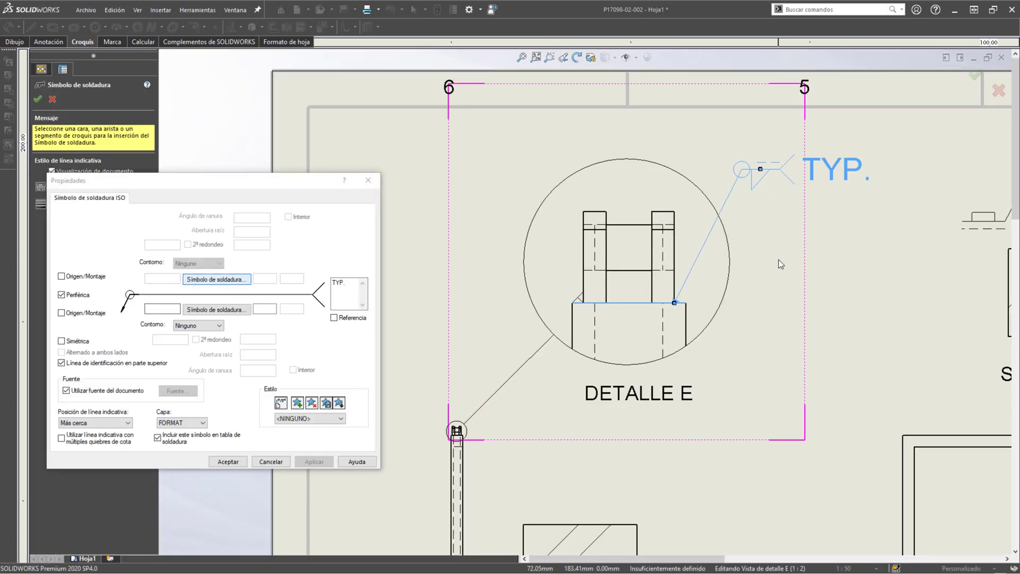
pyautogui.click(104, 364)
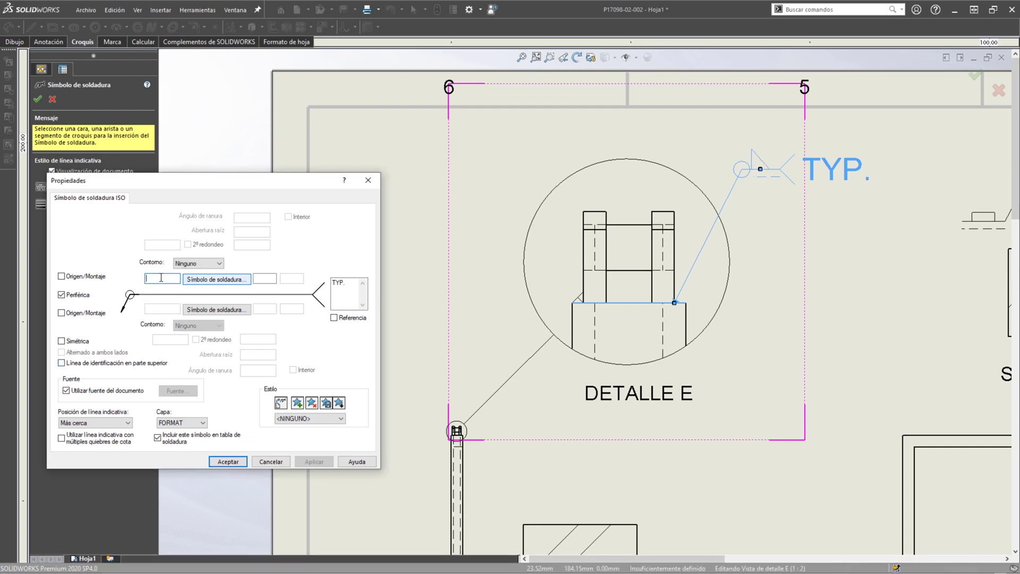
pyautogui.write('a2')
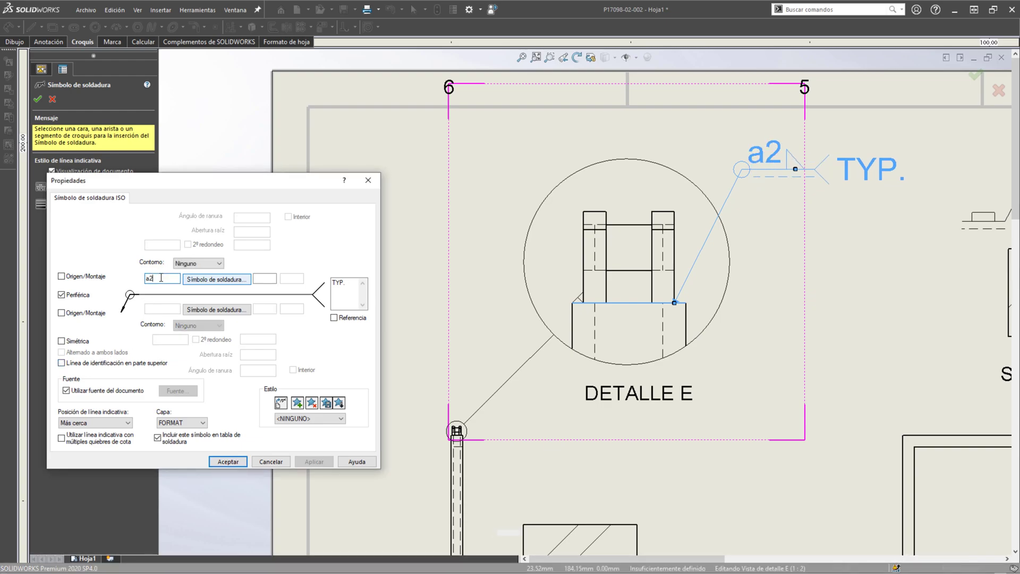
pyautogui.write('.5')
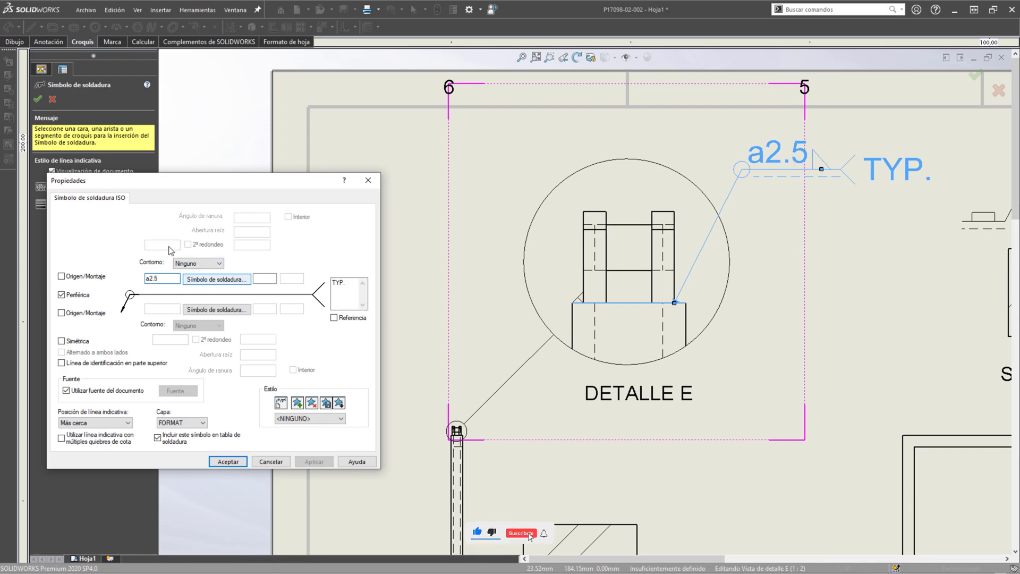
pyautogui.press('BackSpace')
pyautogui.press('BackSpace')
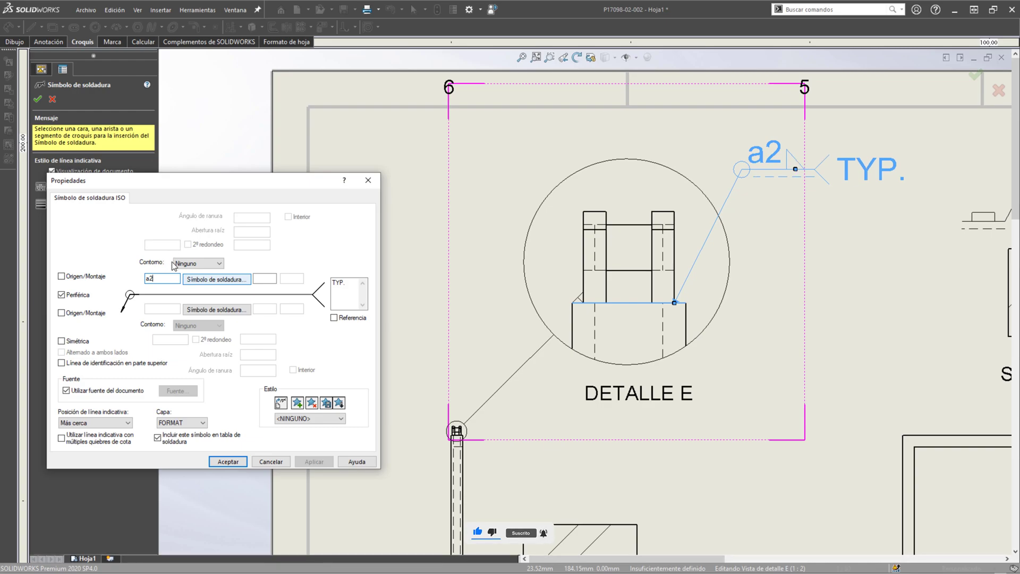
pyautogui.click(225, 461)
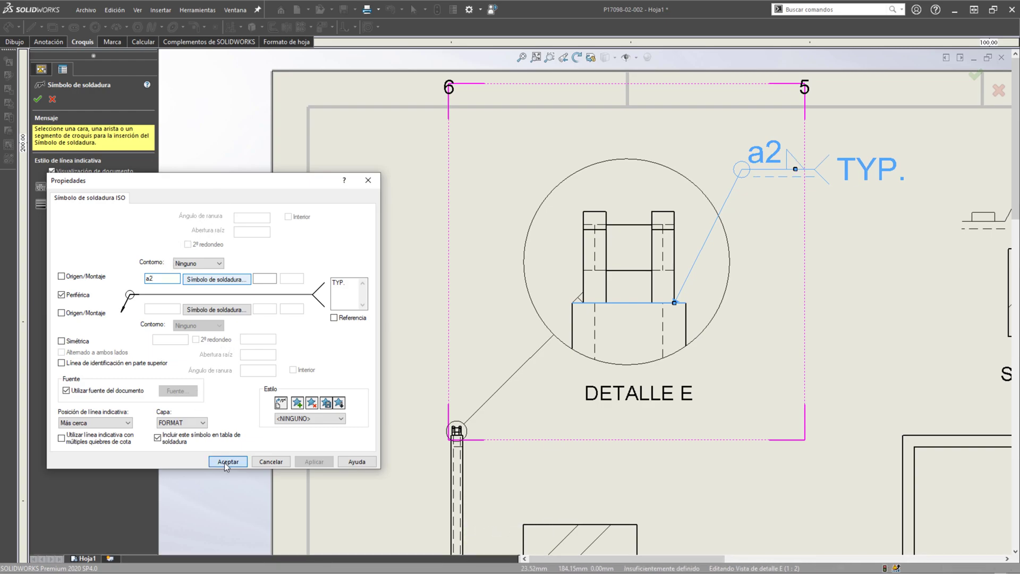
# - Turn the upper identification line back on for detail E's weld symbol and move the symbol slightly lower and farther from the joint
pyautogui.doubleClick(742, 175)
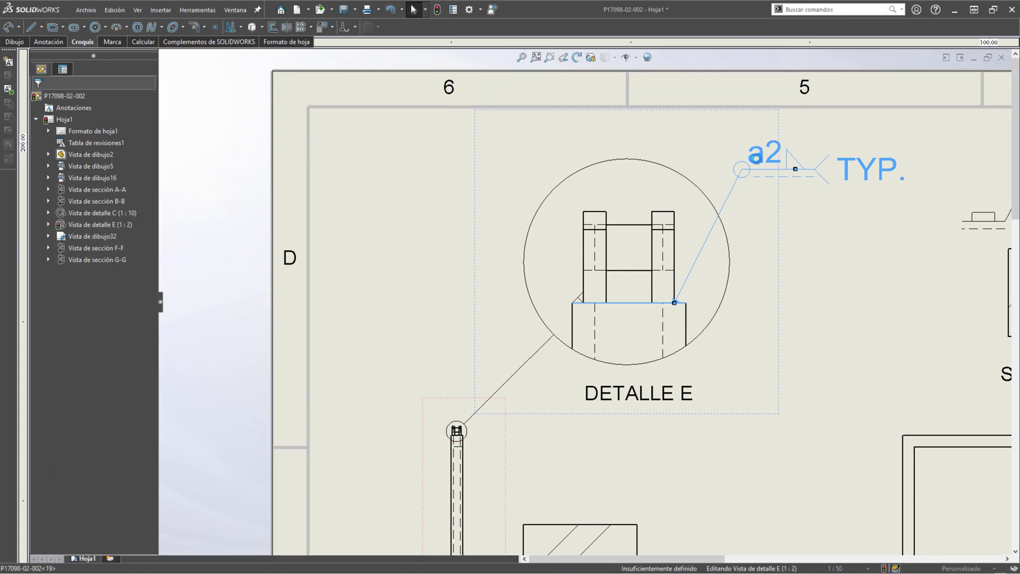
pyautogui.click(62, 362)
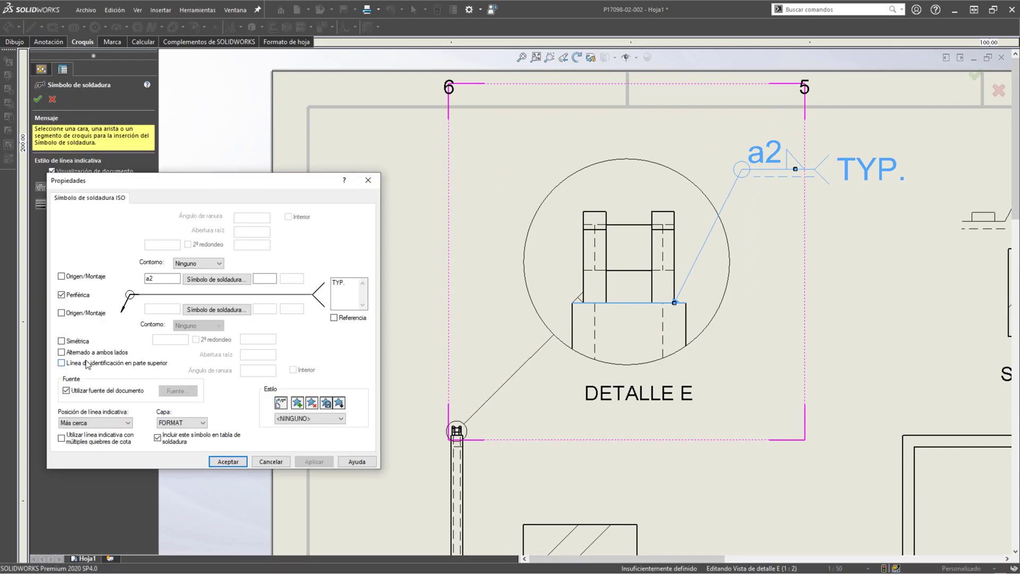
pyautogui.press('Return')
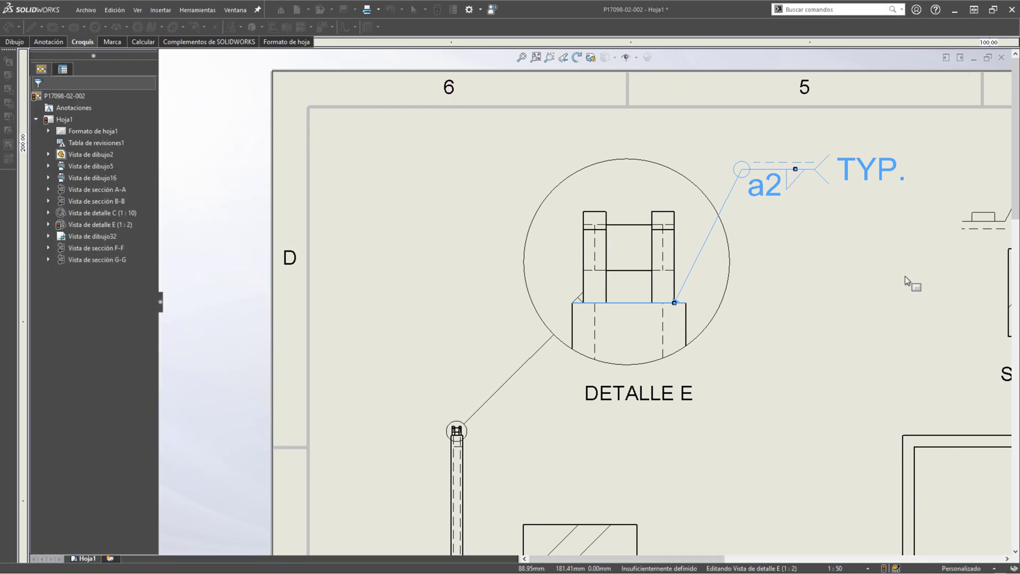
pyautogui.scroll(-3, 719, 264)
pyautogui.moveTo(771, 157); pyautogui.dragTo(790, 200)
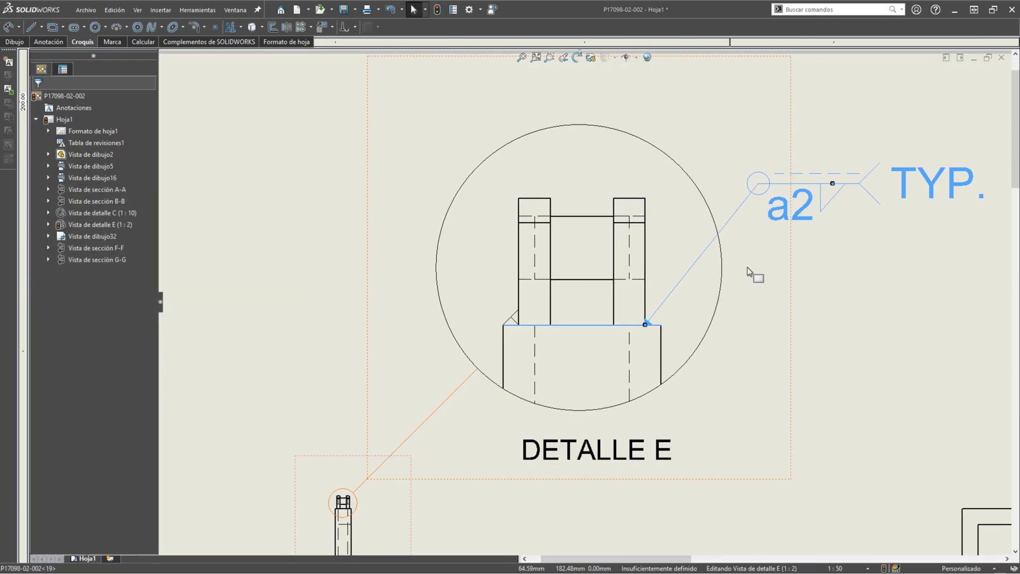
pyautogui.scroll(-2, 776, 234)
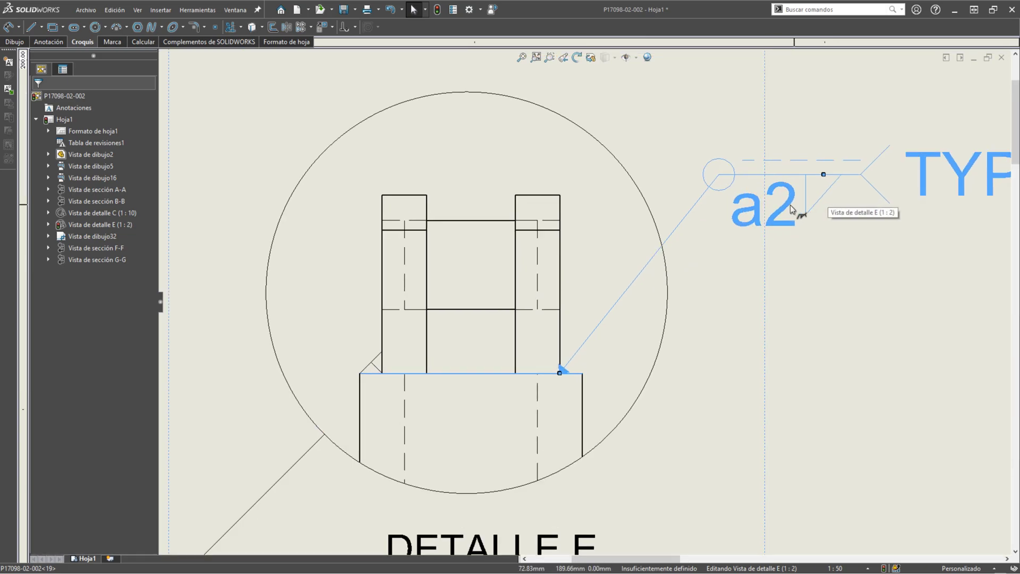
# - In UNIÓN DE REDONDO CON MARCO, draw construction lines from the circle's lowest point horizontally to the frame edge, then up to the tangent point
pyautogui.scroll(8, 753, 232)
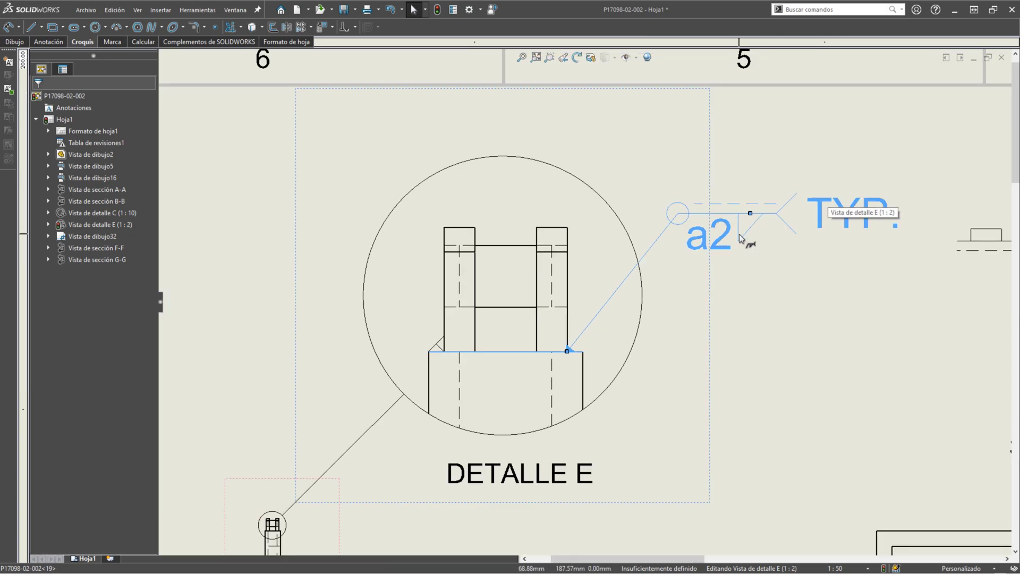
pyautogui.scroll(3, 627, 320)
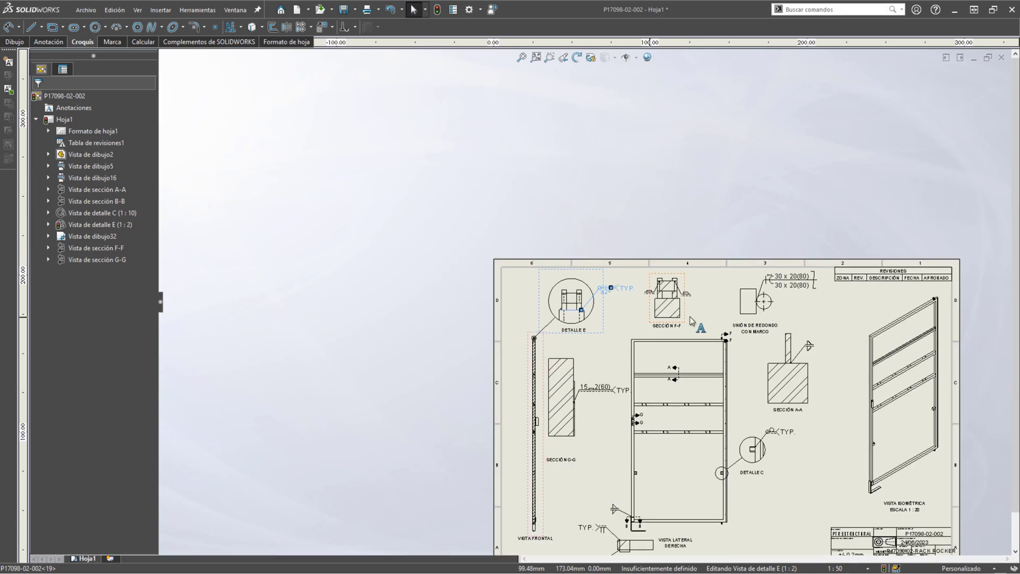
pyautogui.scroll(-2, 689, 316)
pyautogui.scroll(3, 690, 405)
pyautogui.scroll(-4, 594, 361)
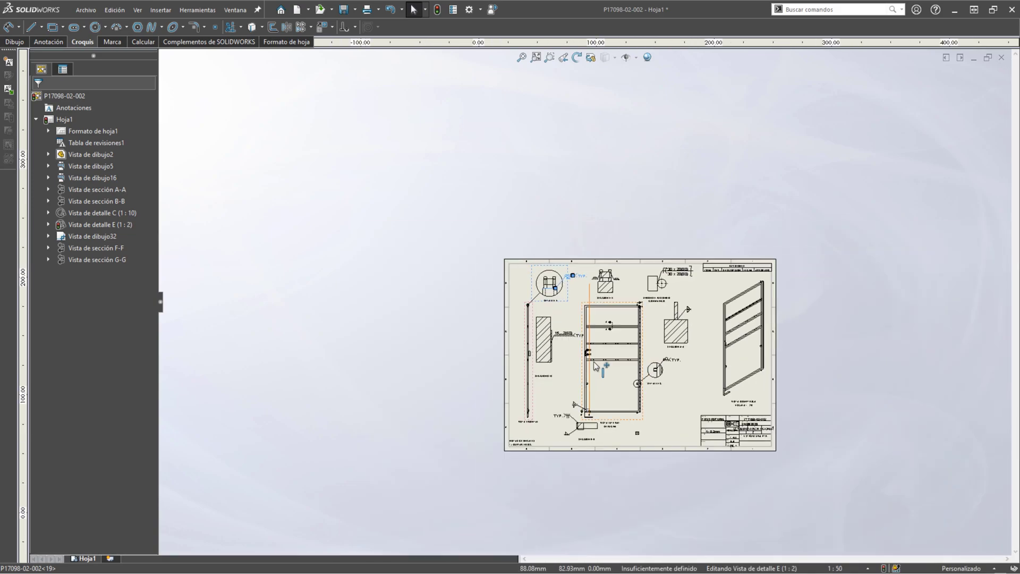
pyautogui.scroll(-3, 743, 161)
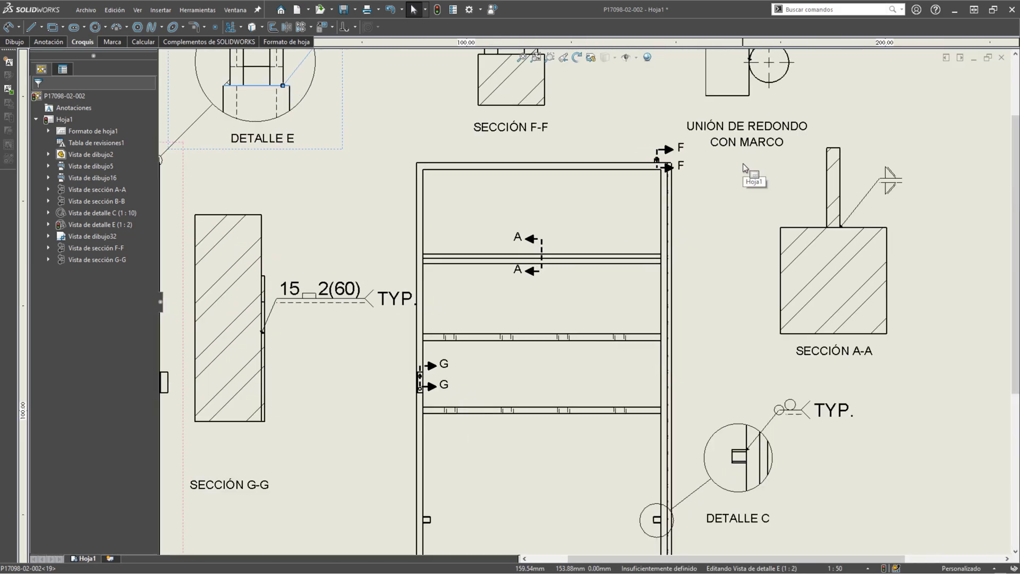
pyautogui.scroll(-2, 694, 136)
pyautogui.scroll(-5, 685, 212)
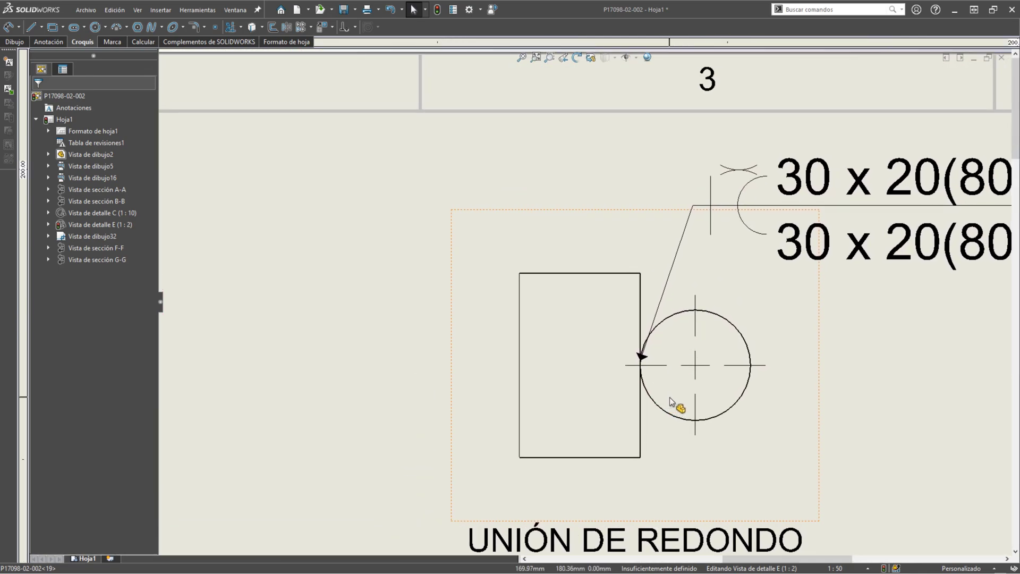
pyautogui.moveTo(701, 391); pyautogui.dragTo(571, 321, button='middle')
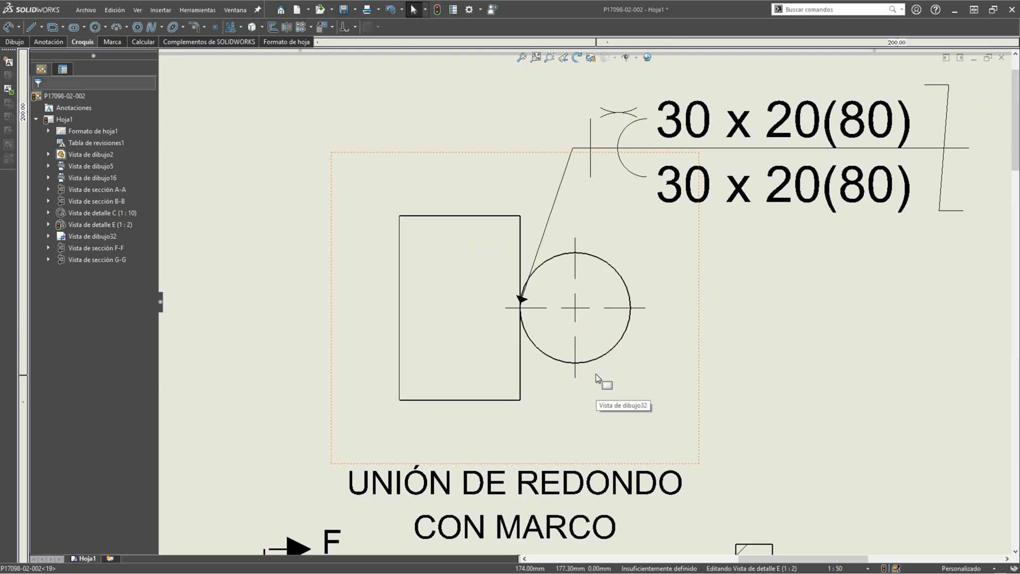
pyautogui.click(41, 29)
pyautogui.click(48, 55)
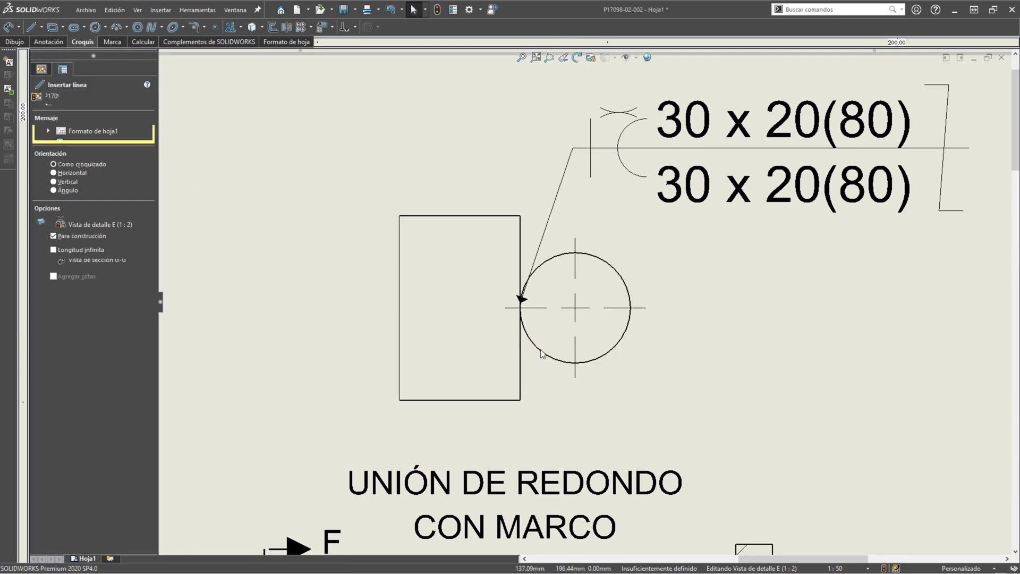
pyautogui.click(574, 364)
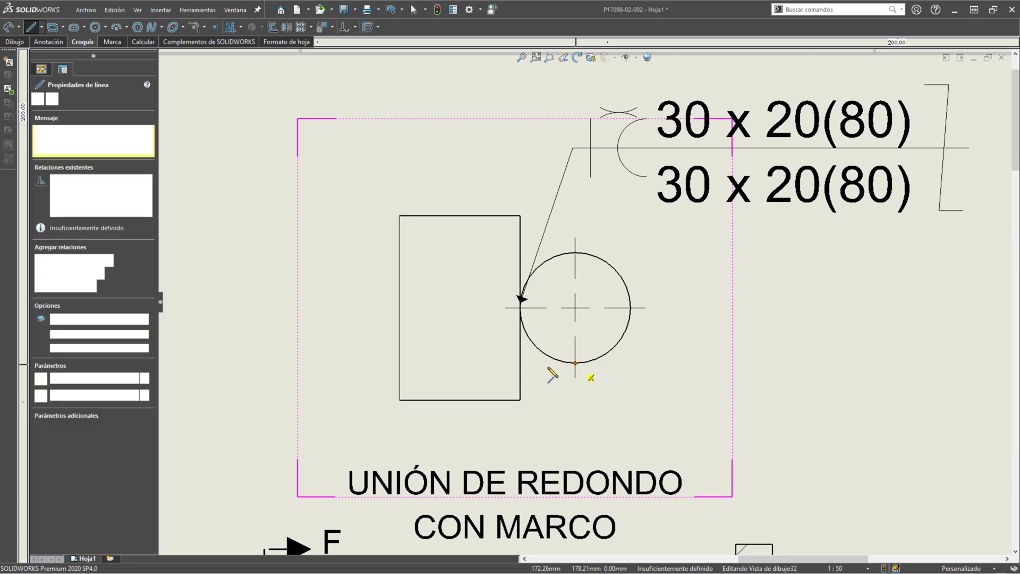
pyautogui.click(519, 363)
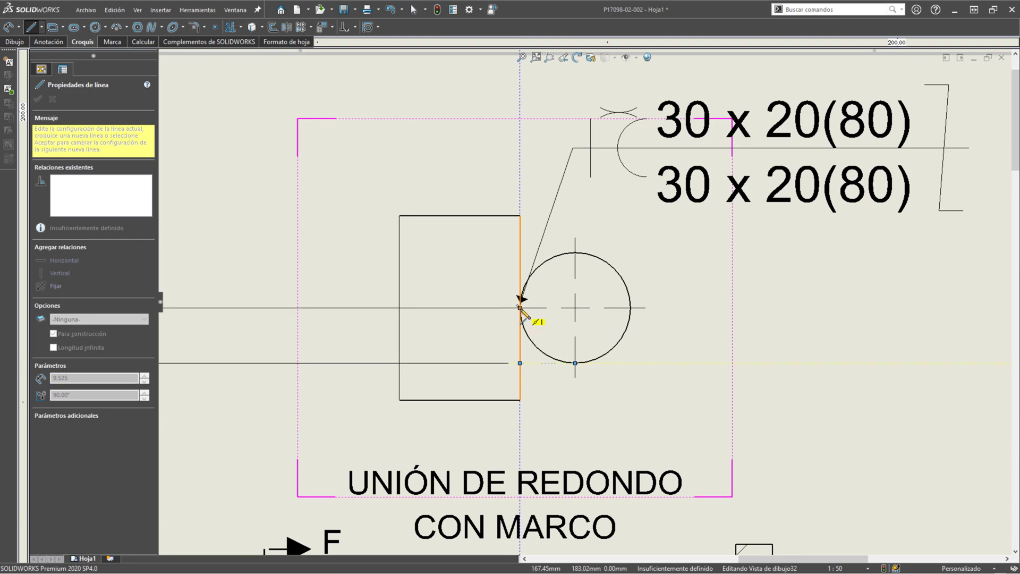
pyautogui.click(520, 308)
pyautogui.press('Escape')
pyautogui.press('Escape')
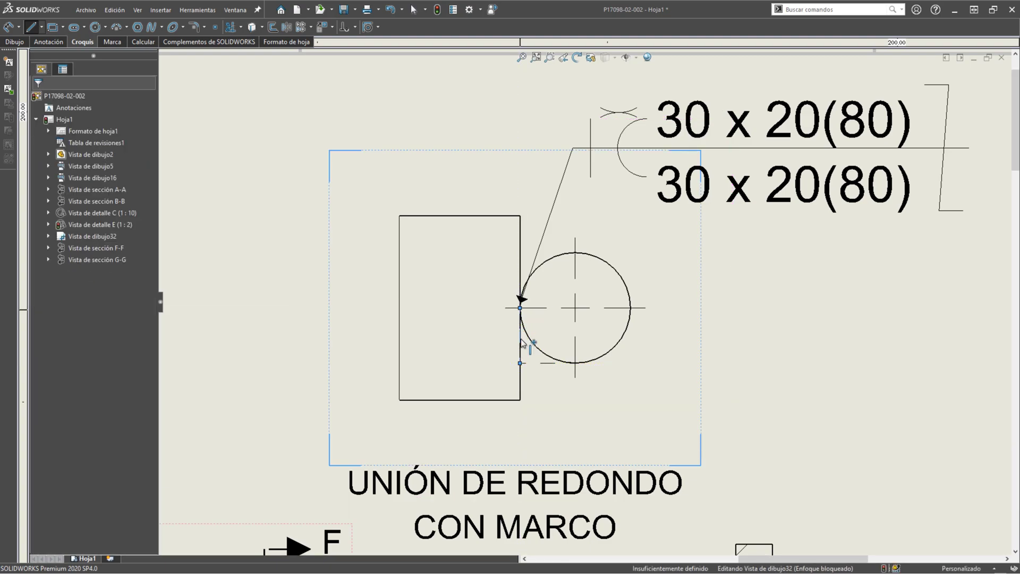
# - Measure the length of the vertical construction line between the round bar's tangent point and its lowest level
pyautogui.click(521, 342)
pyautogui.scroll(3, 526, 341)
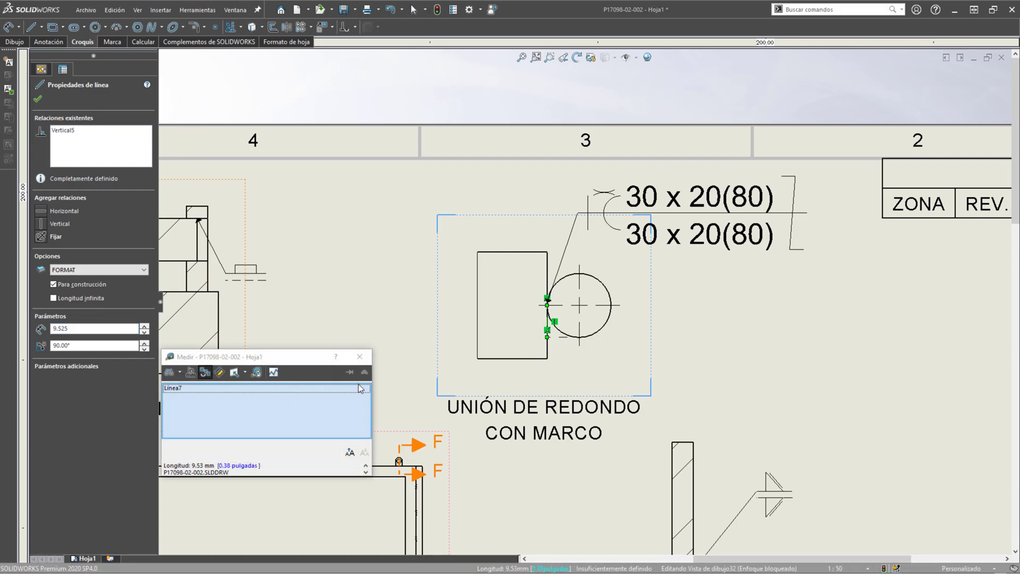
pyautogui.click(360, 357)
pyautogui.press('Escape')
# - Set the weld size to S 5.5 on both sides of the weld symbol in UNIÓN DE REDONDO CON MARCO
pyautogui.scroll(-2, 563, 289)
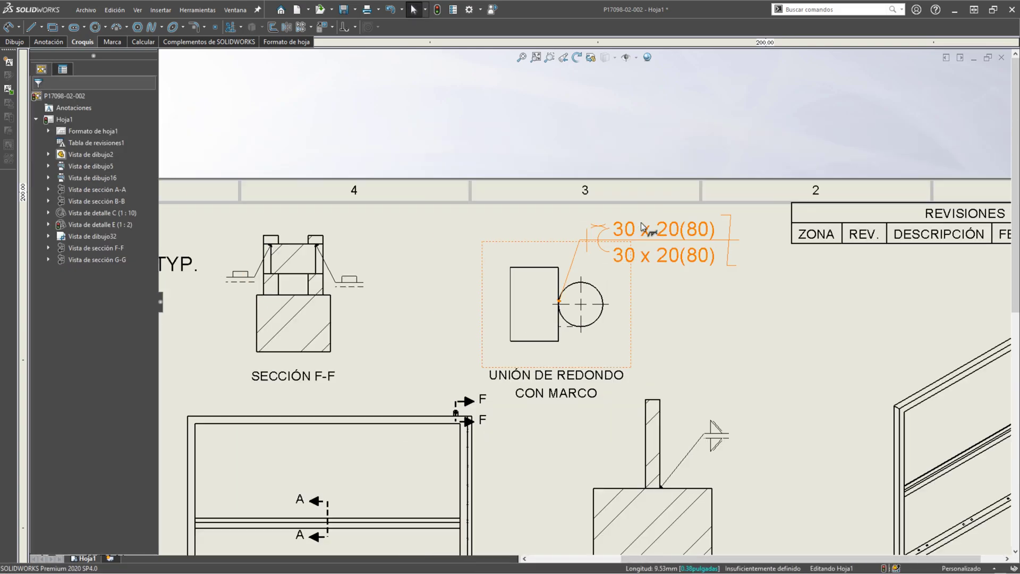
pyautogui.doubleClick(557, 291)
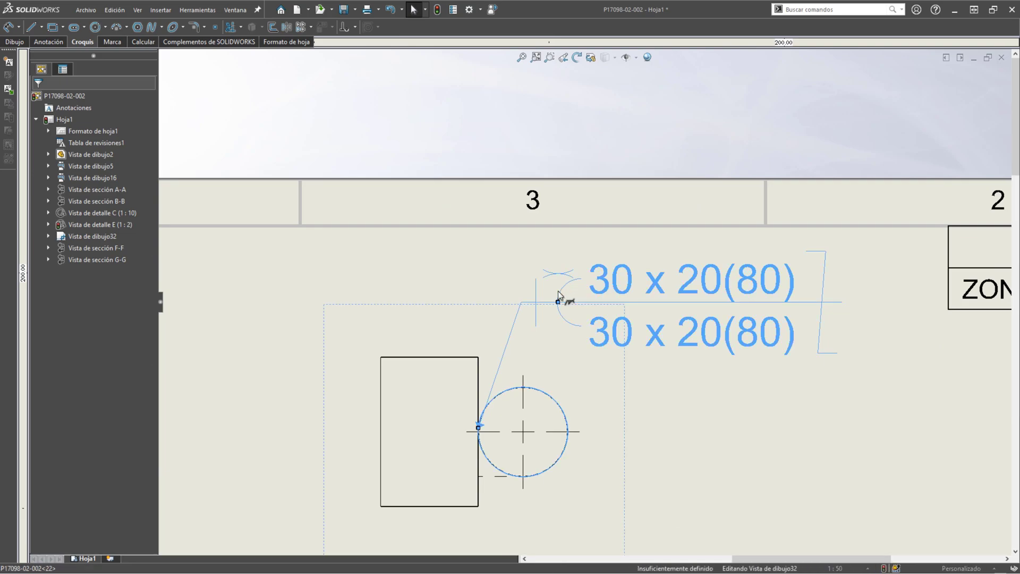
pyautogui.click(170, 280)
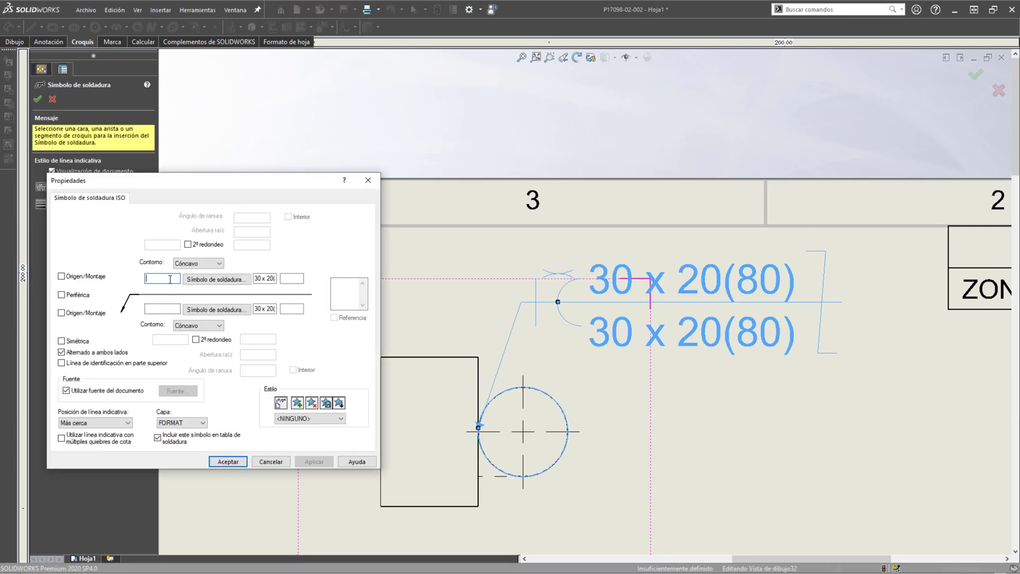
pyautogui.press('capslock')
pyautogui.write('S')
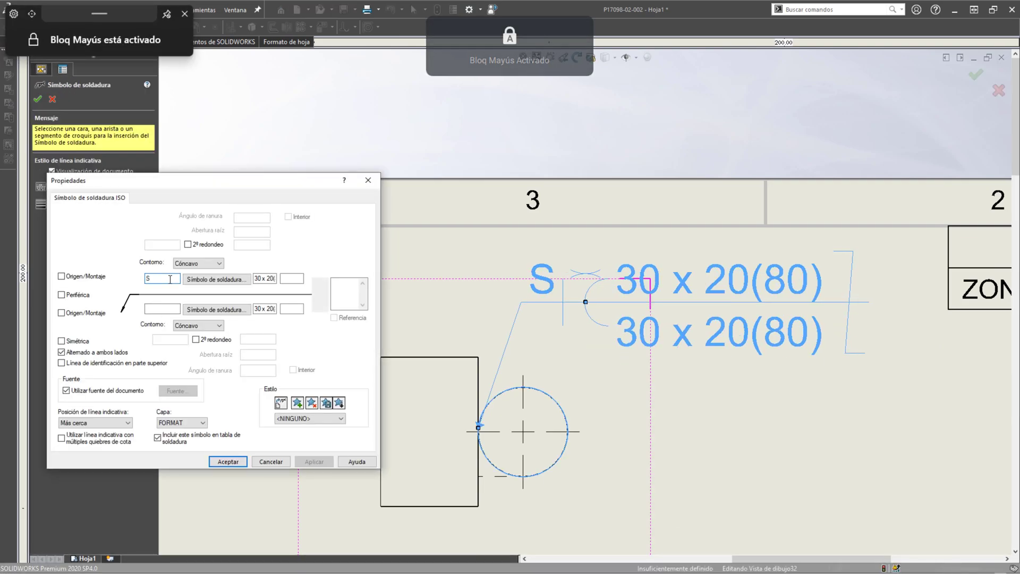
pyautogui.write(' 5.5')
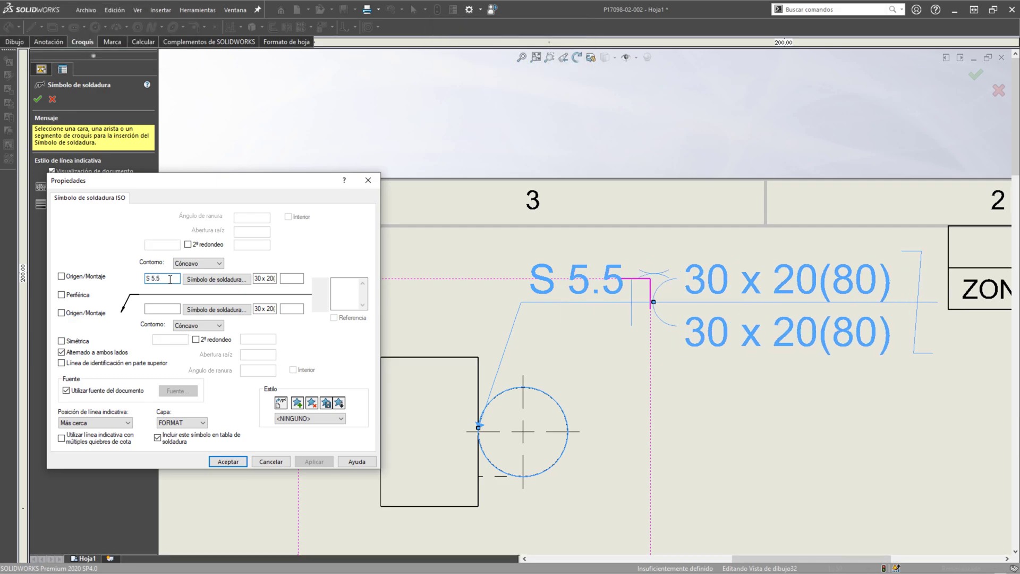
pyautogui.click(157, 307)
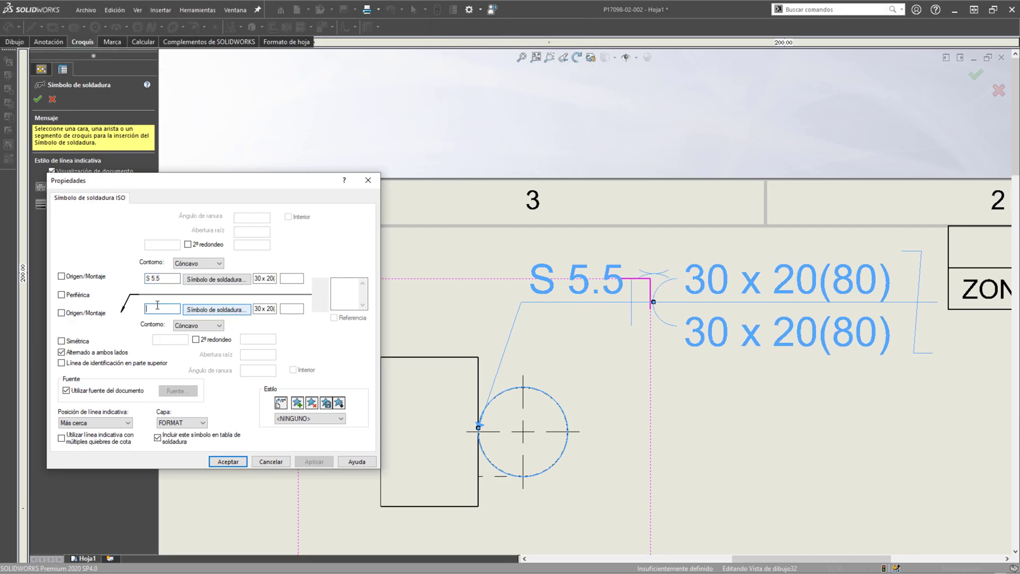
pyautogui.write('S5.5')
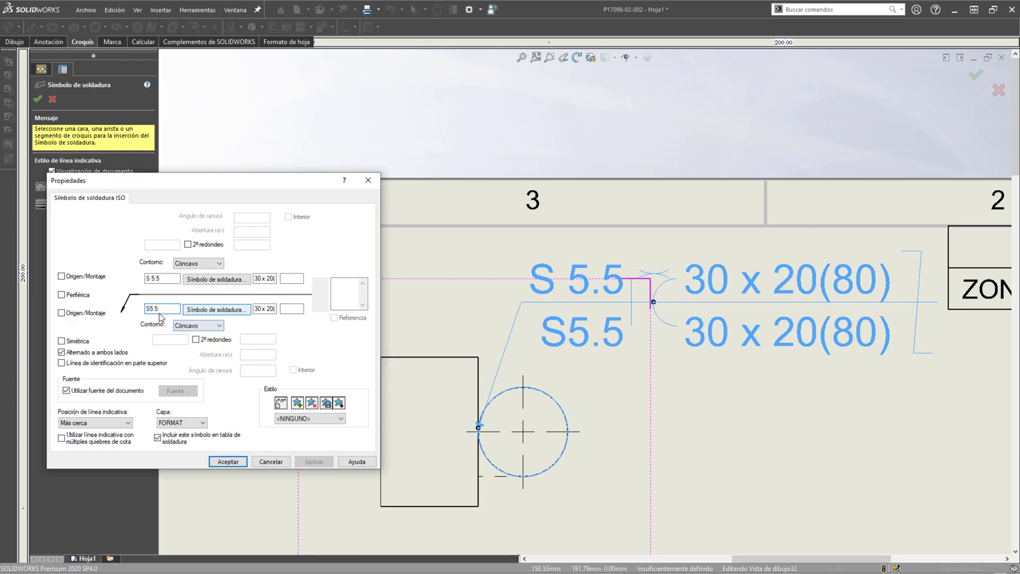
pyautogui.click(149, 308)
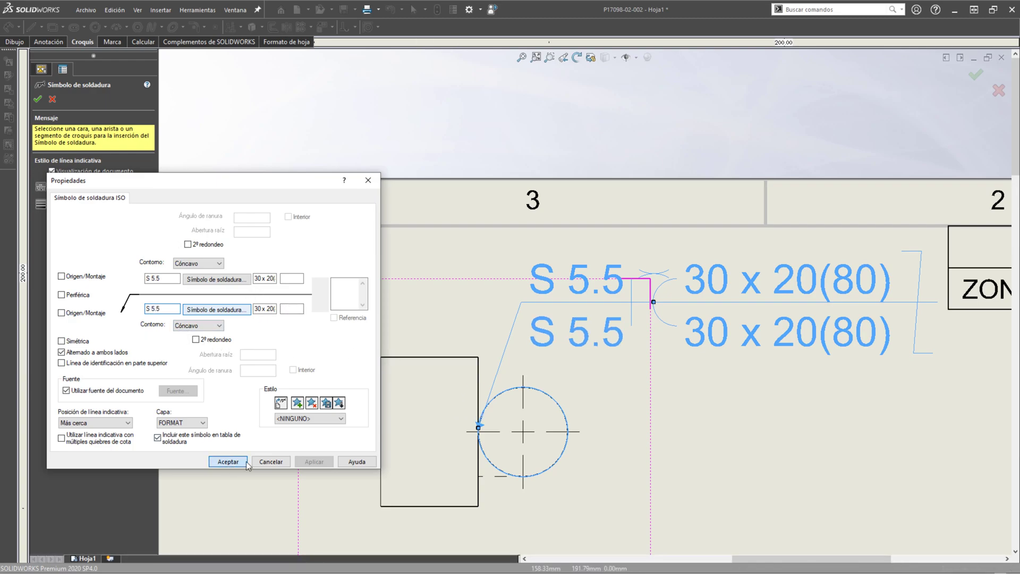
pyautogui.click(231, 461)
# - Examine the sized round-bar joint symbol up close, then review the weld annotations across the whole sheet
pyautogui.scroll(-6, 629, 439)
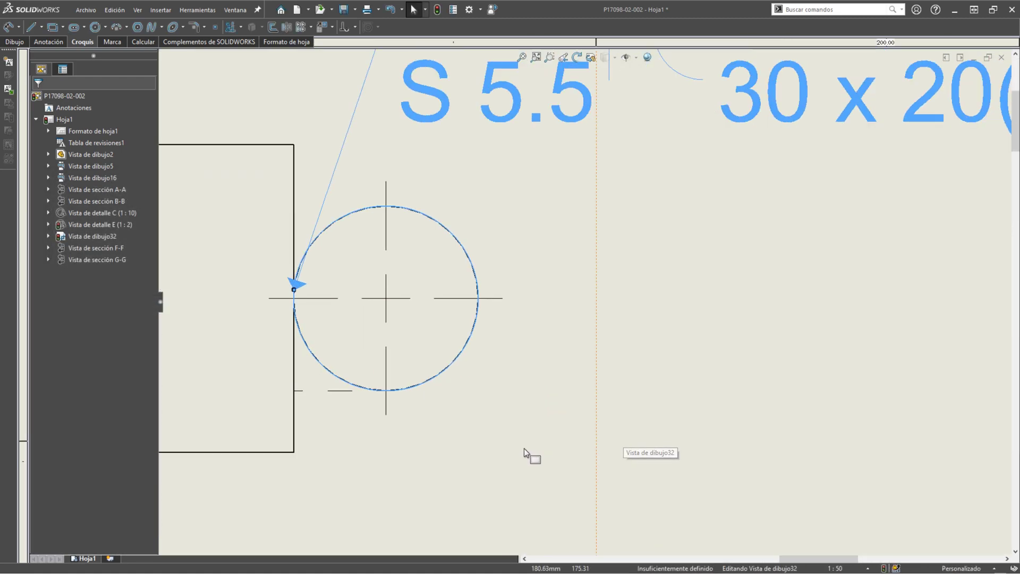
pyautogui.scroll(2, 409, 366)
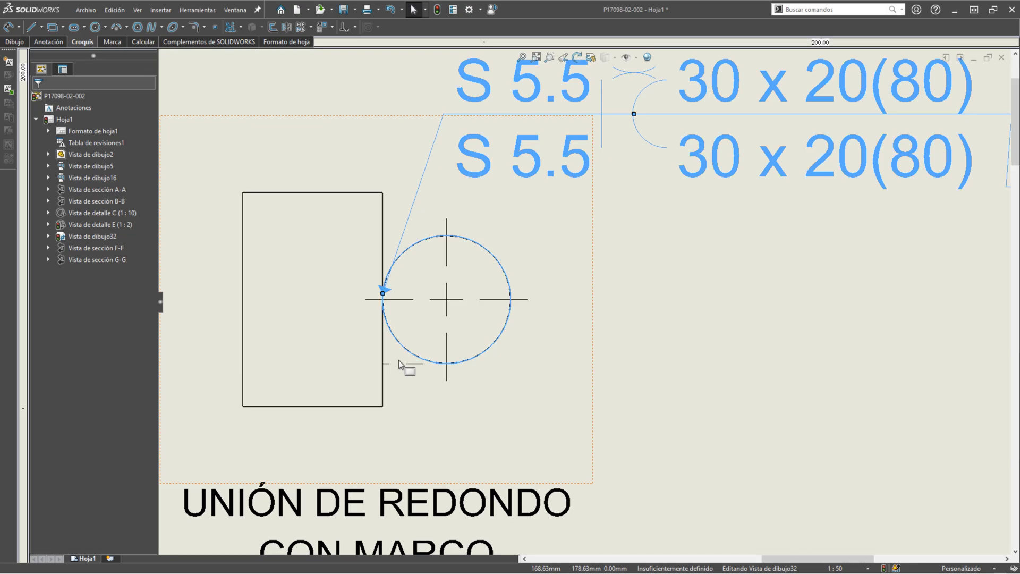
pyautogui.scroll(8, 399, 359)
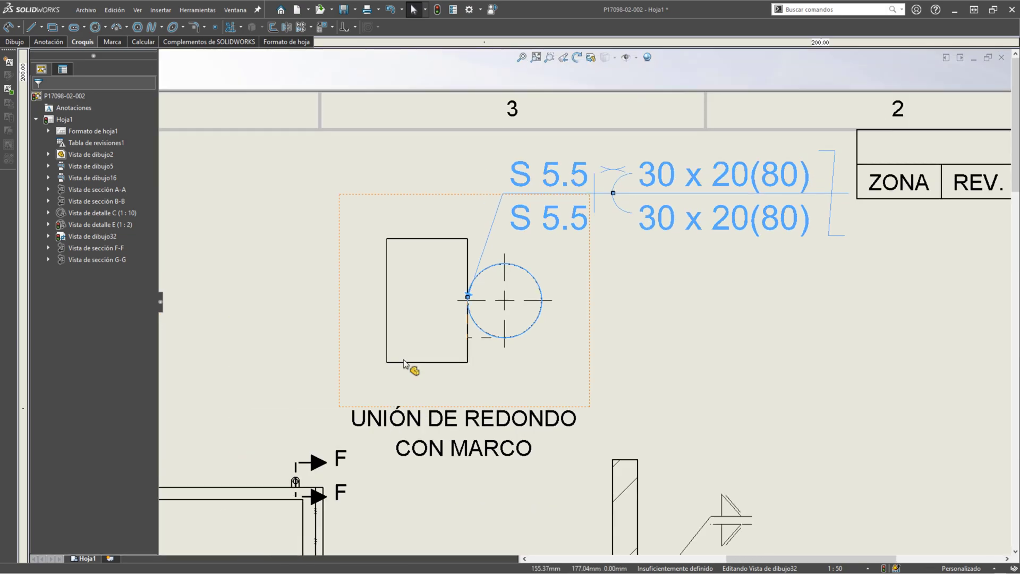
pyautogui.moveTo(540, 322); pyautogui.dragTo(506, 296, button='middle')
pyautogui.press('Escape')
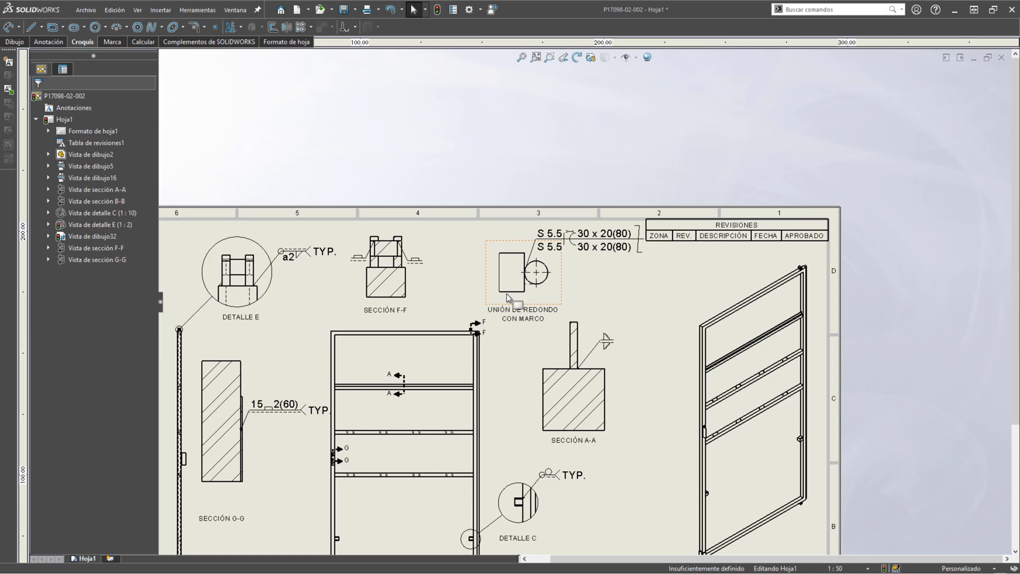
pyautogui.press('f')
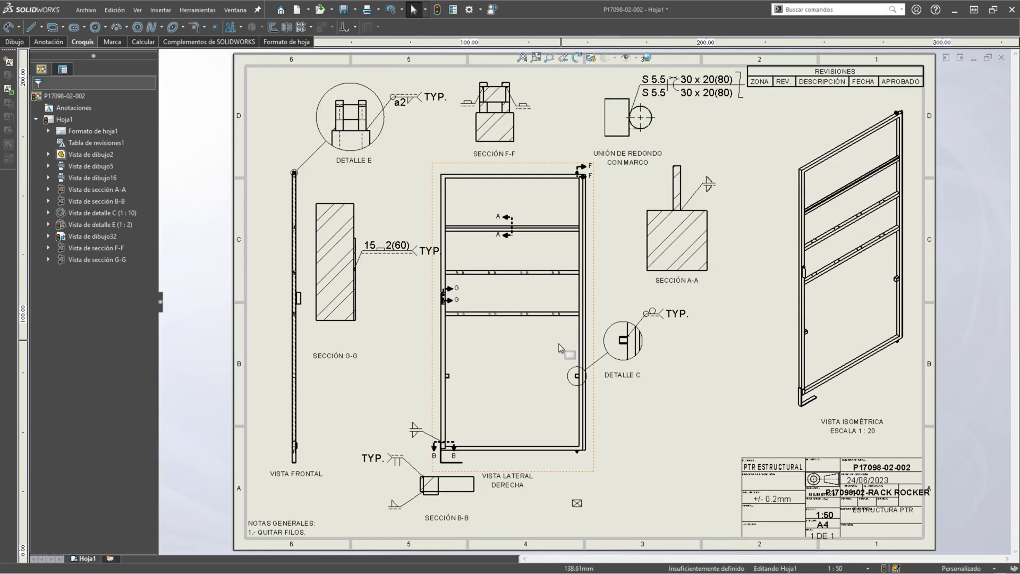
pyautogui.click(393, 368)
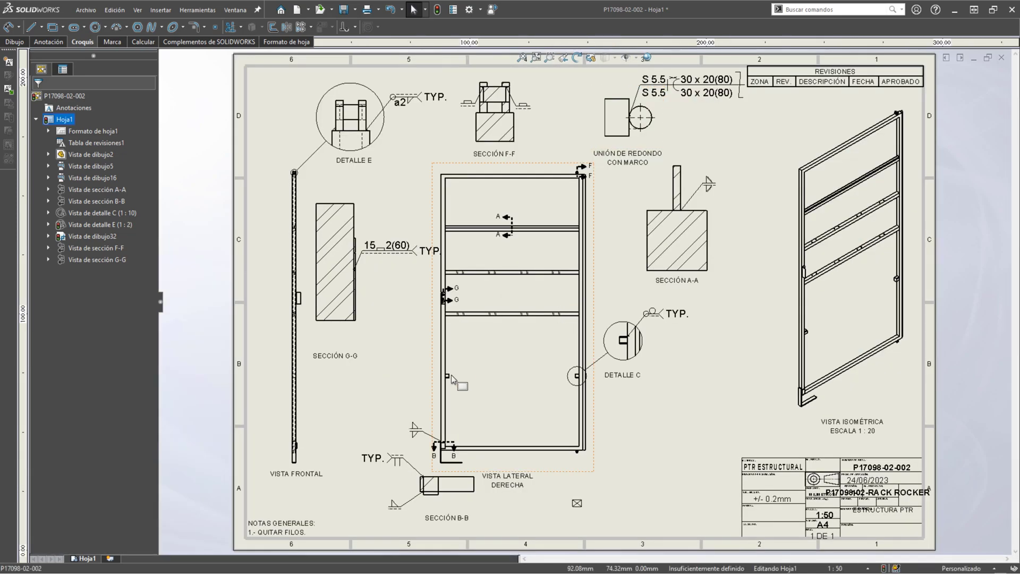